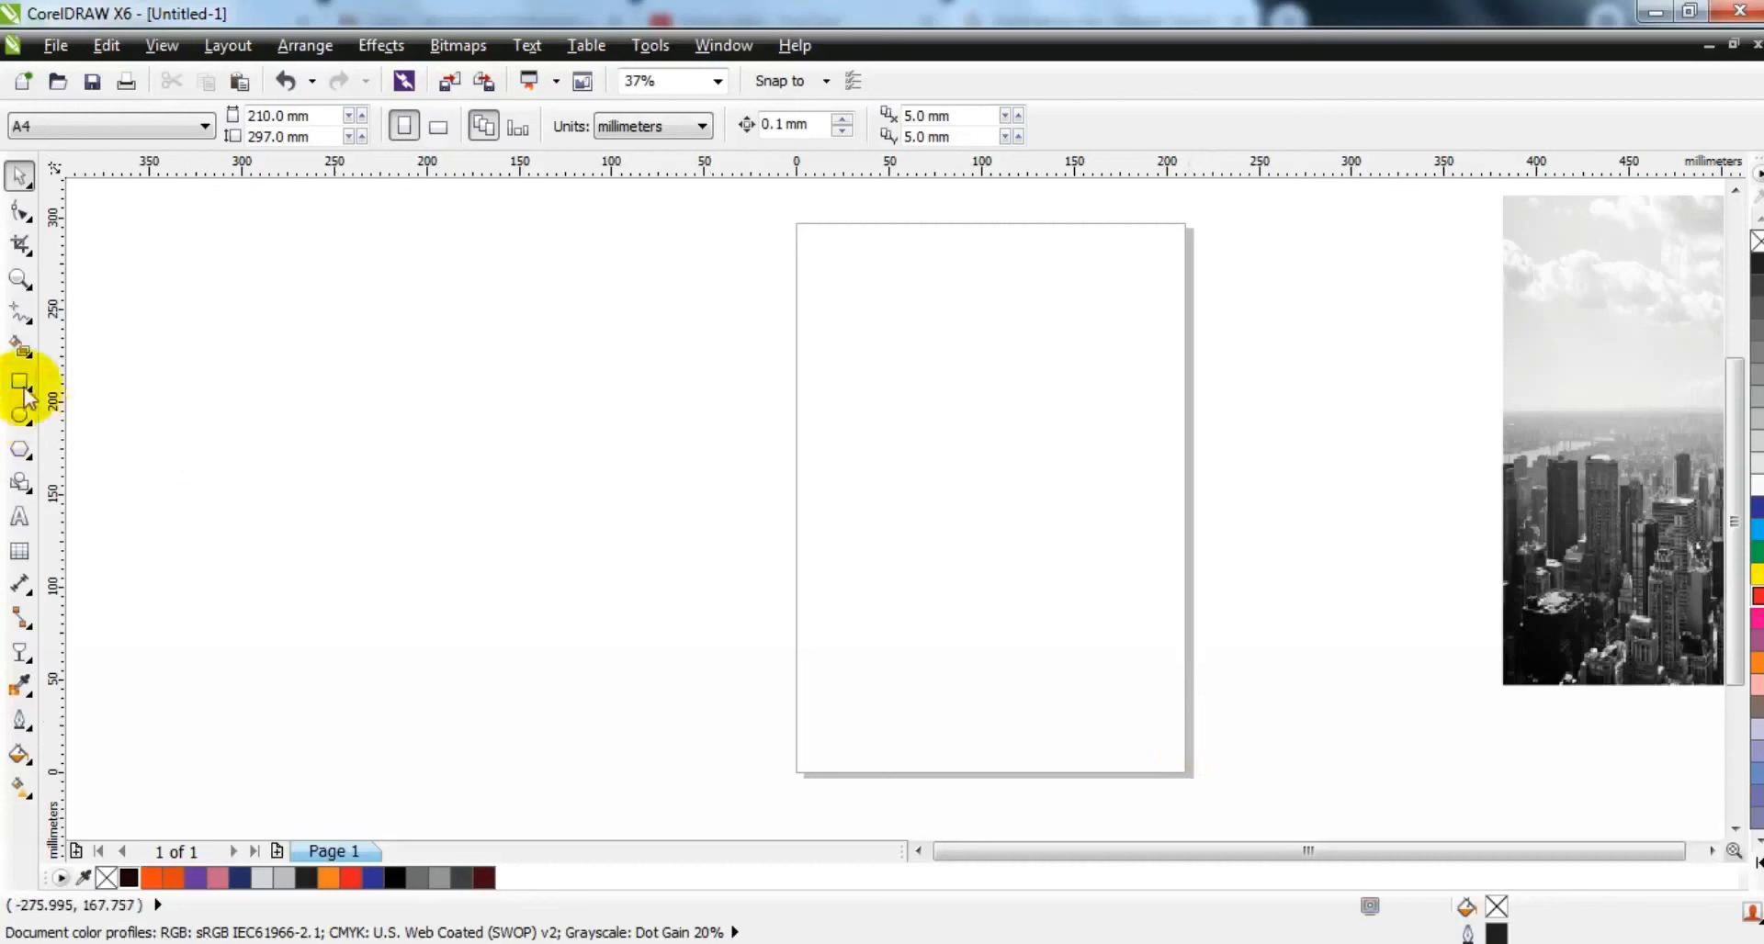
# Step: Draw a rectangle covering the A4 page, about 209 by 298 mm
pyautogui.click(21, 381)
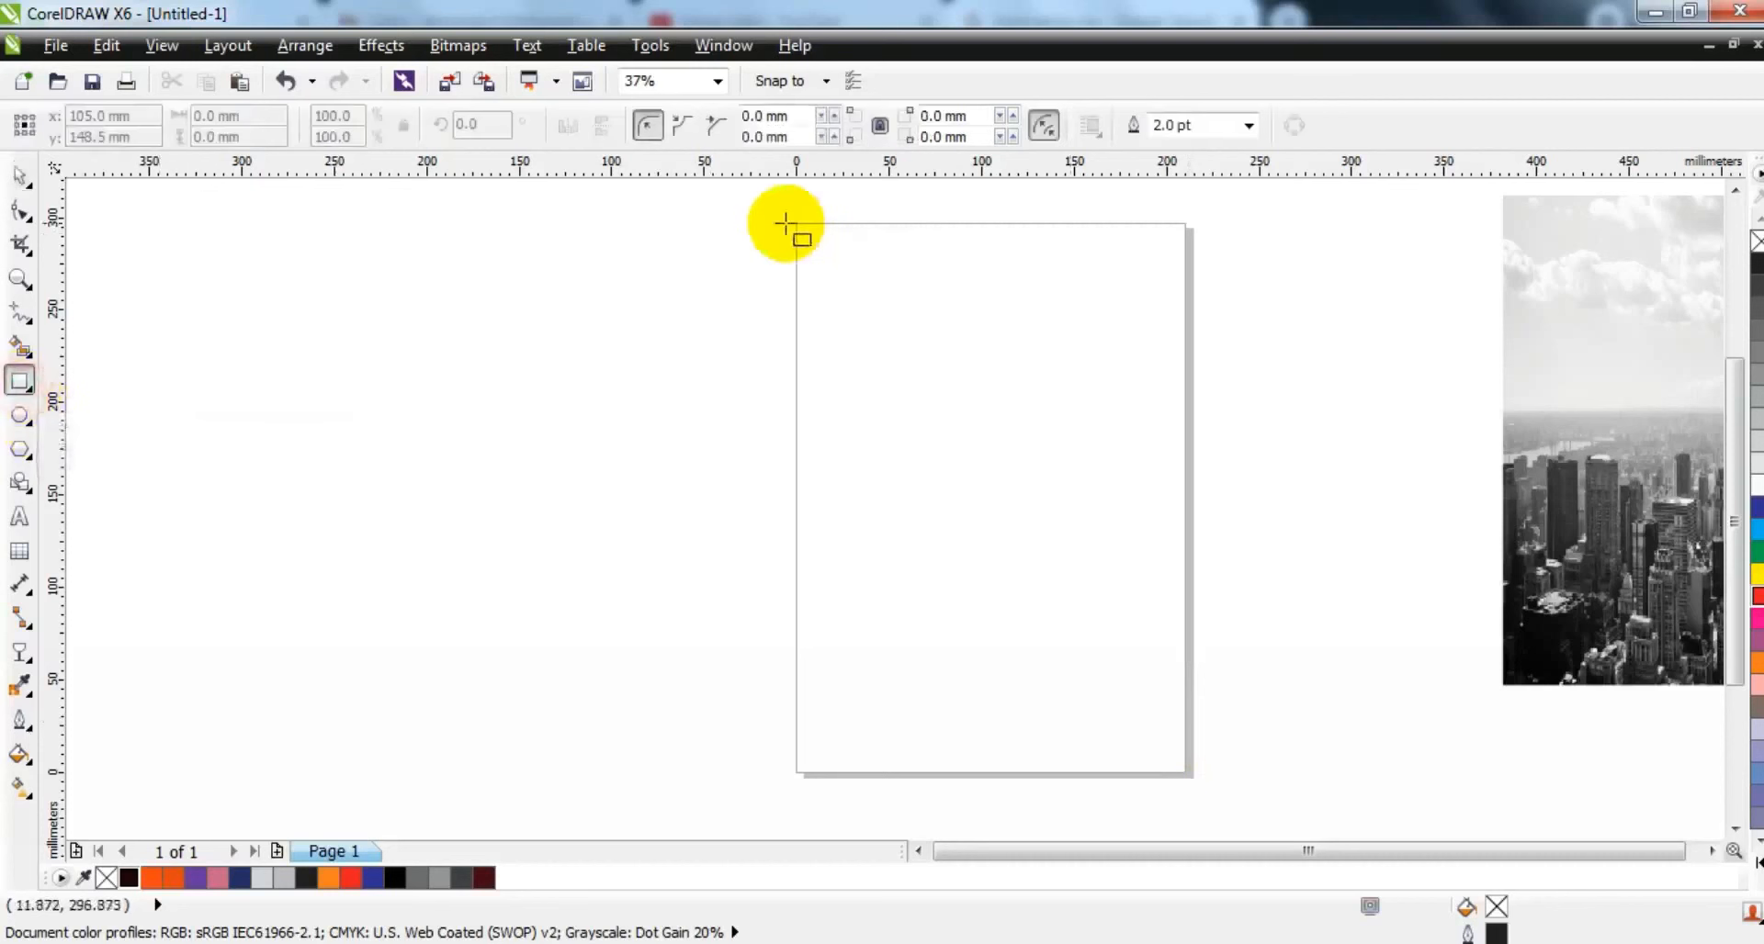
pyautogui.moveTo(797, 222); pyautogui.dragTo(1184, 774)
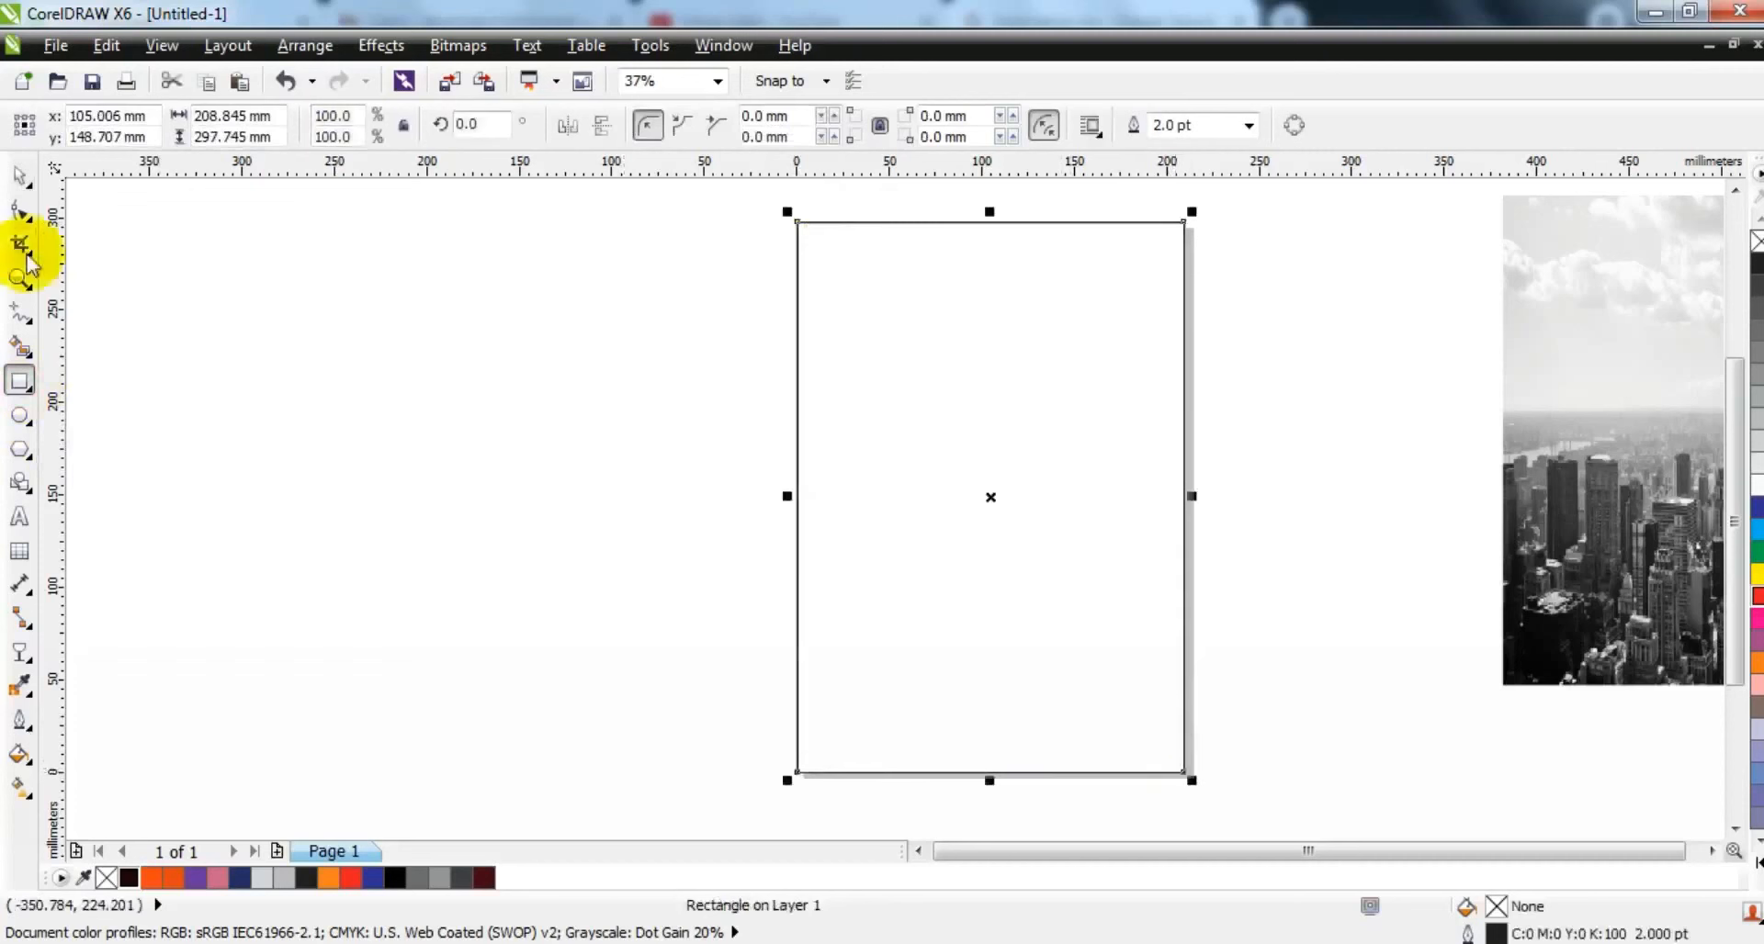
pyautogui.click(13, 179)
pyautogui.click(201, 555)
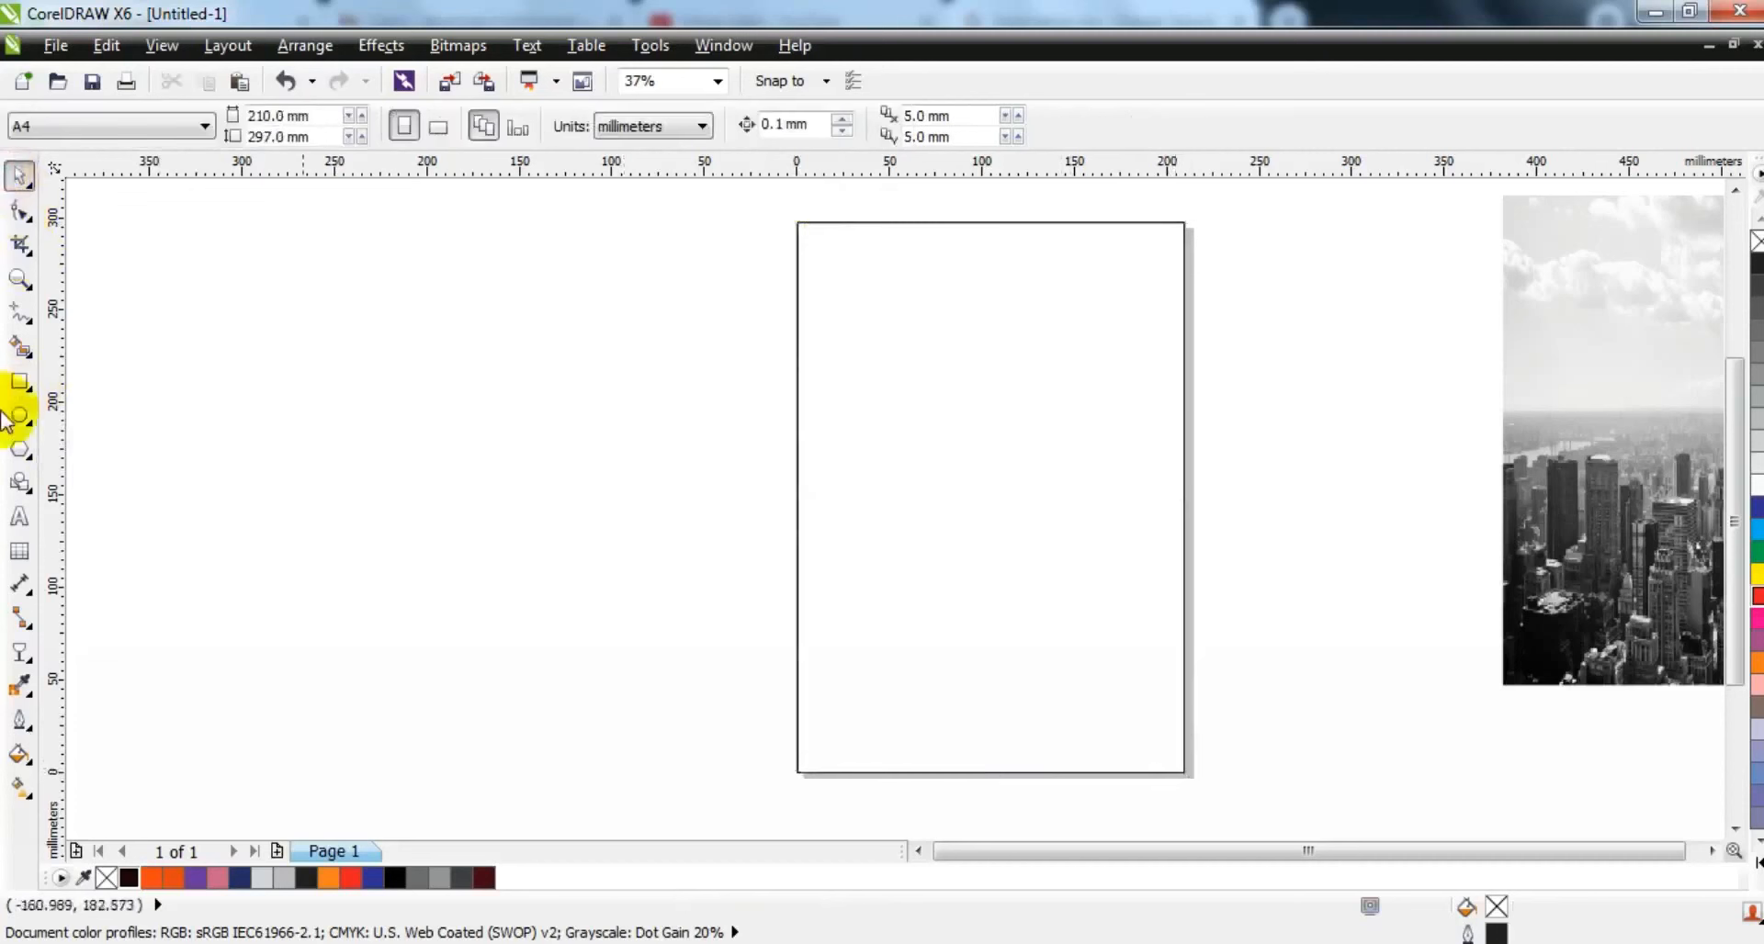
# Step: Draw a straight diagonal line through the page's lower-left corner and enlarge it to span about 291 by 249 mm
pyautogui.click(18, 314)
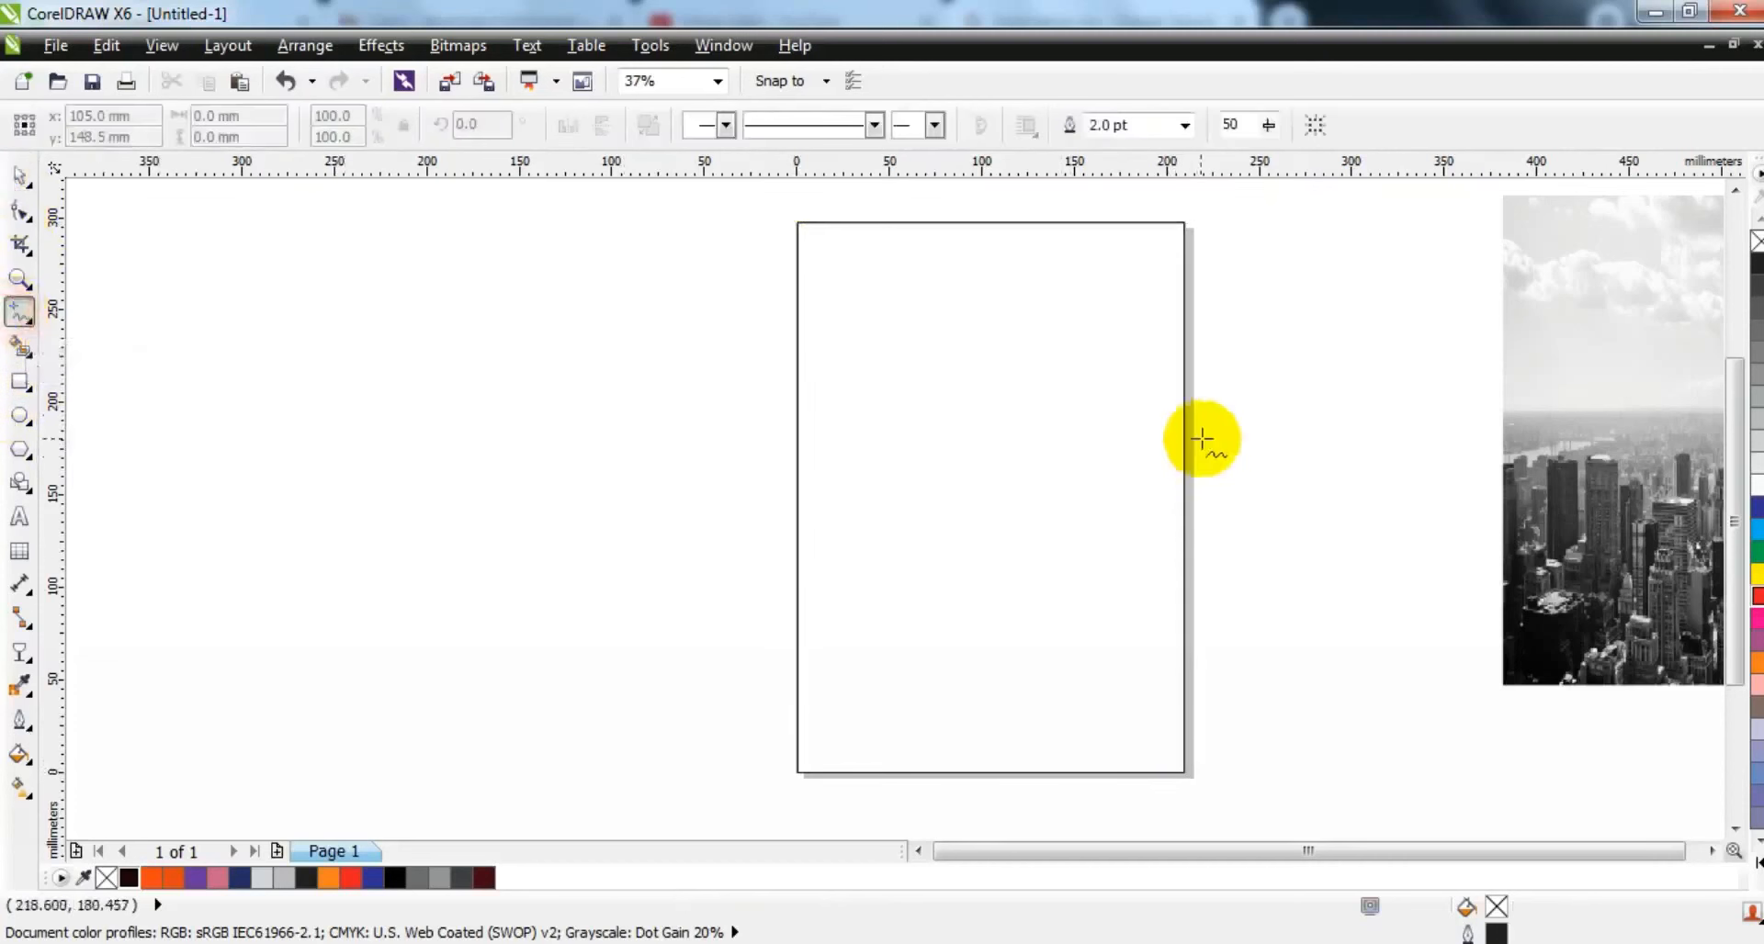
pyautogui.click(1222, 411)
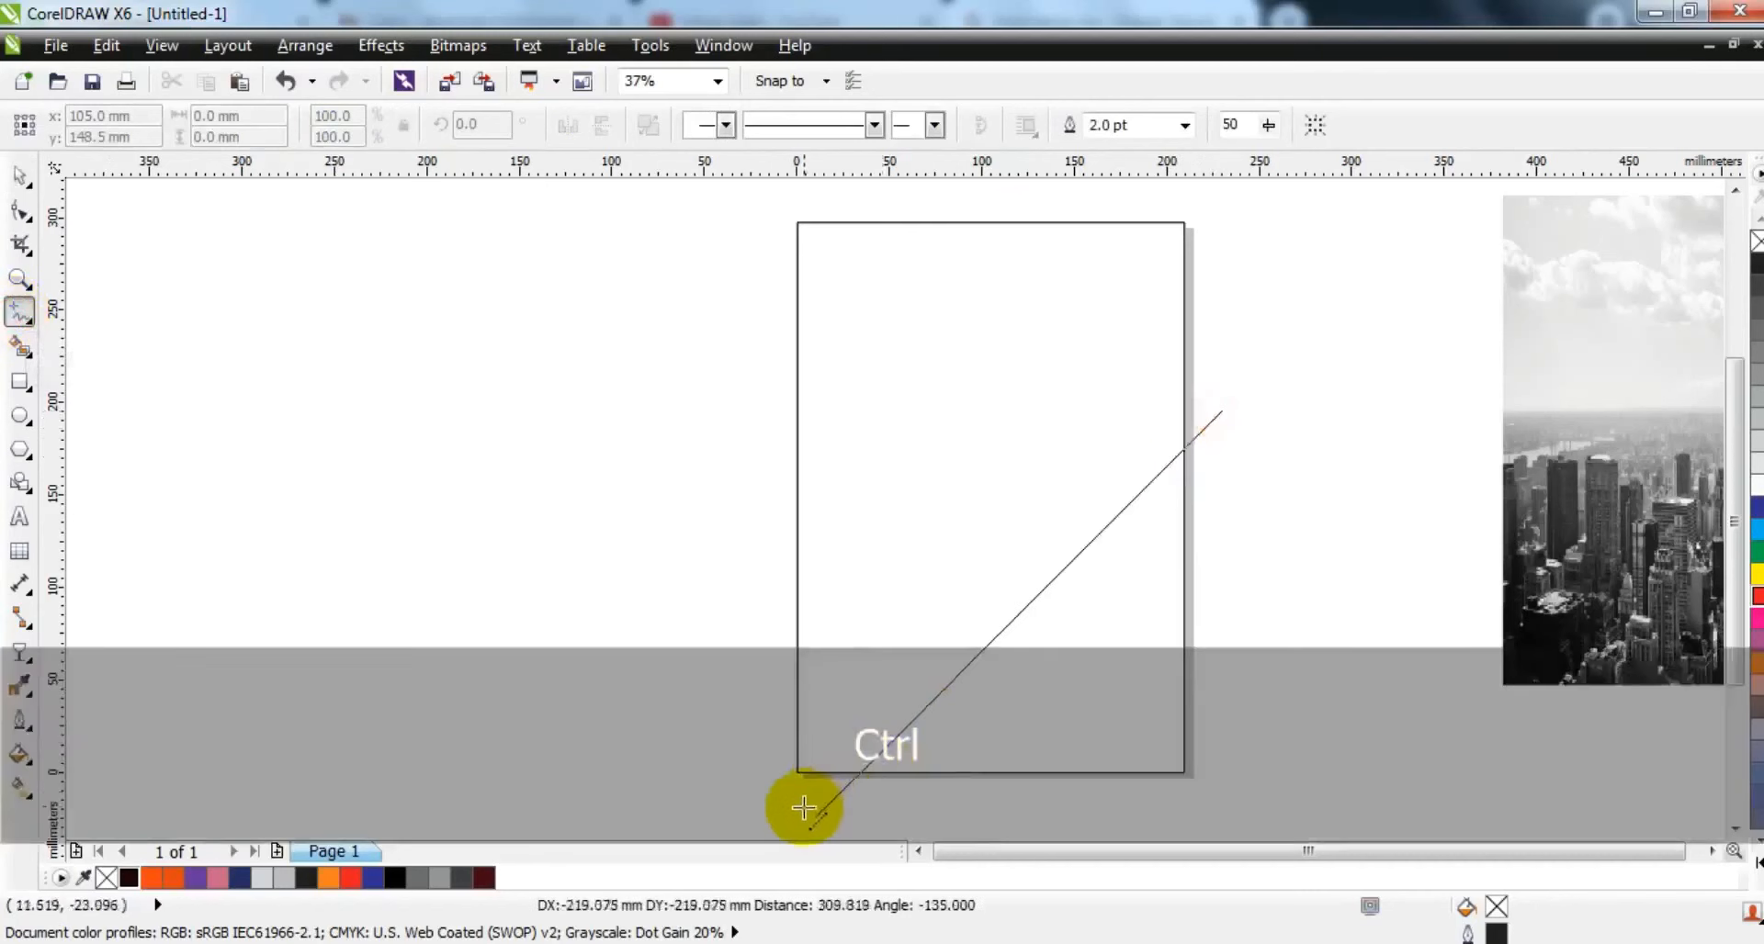
pyautogui.click(751, 813)
pyautogui.click(18, 173)
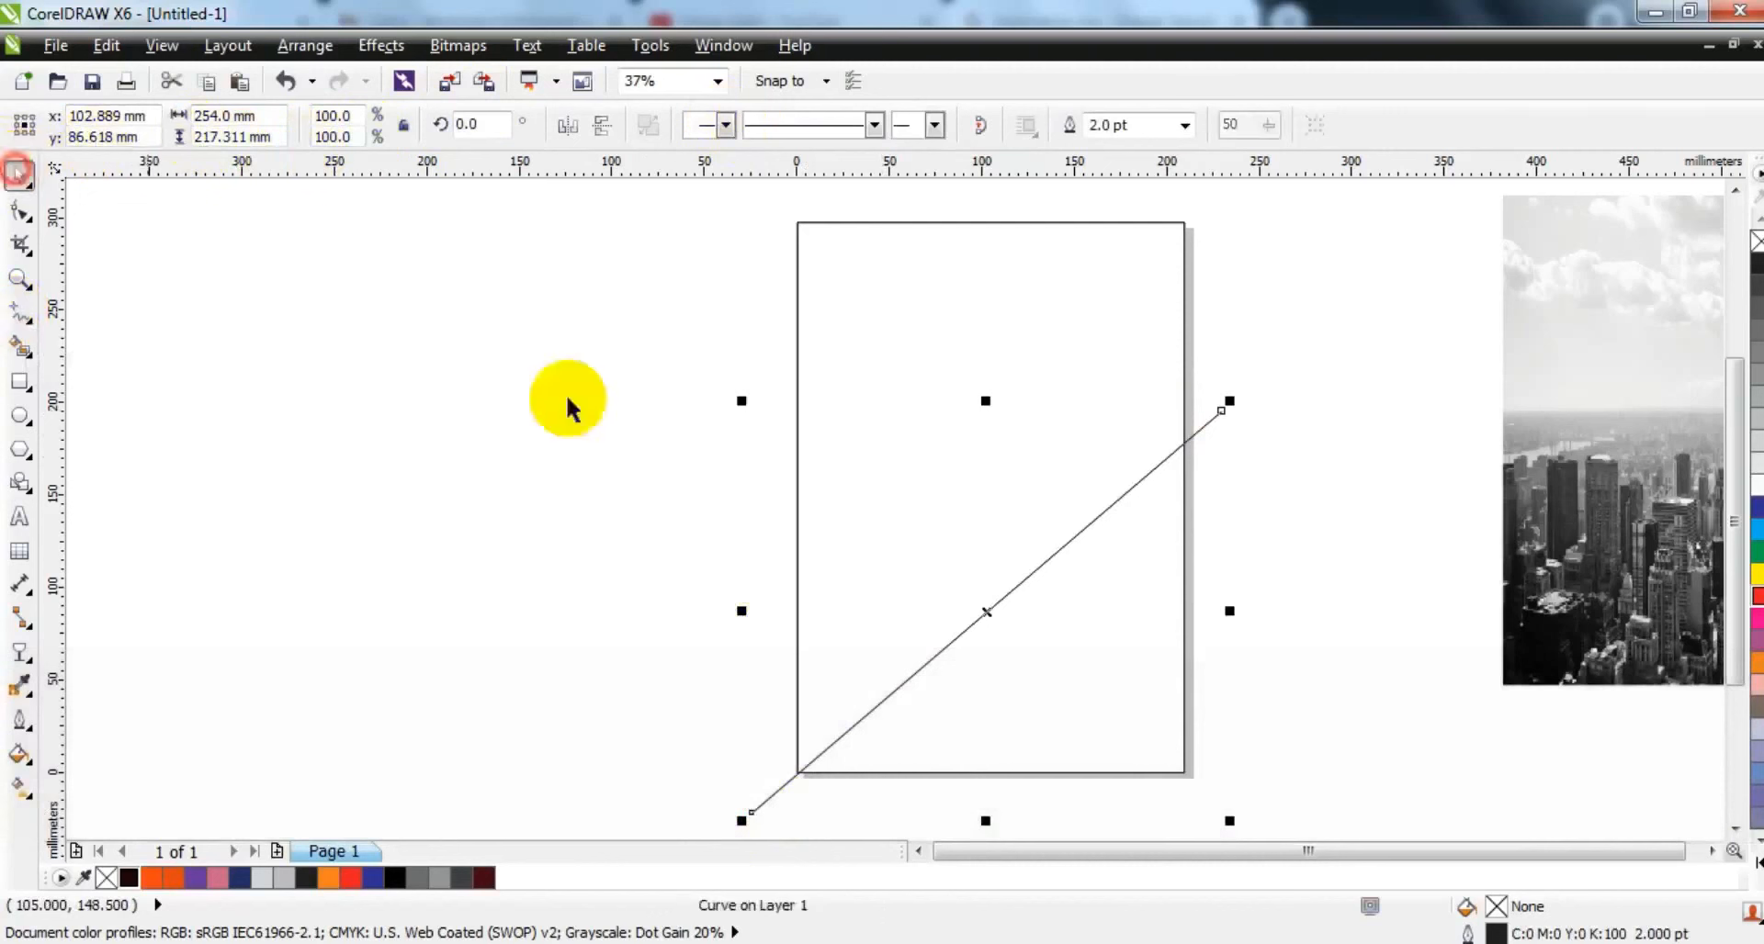
pyautogui.moveTo(1229, 400); pyautogui.dragTo(1300, 333)
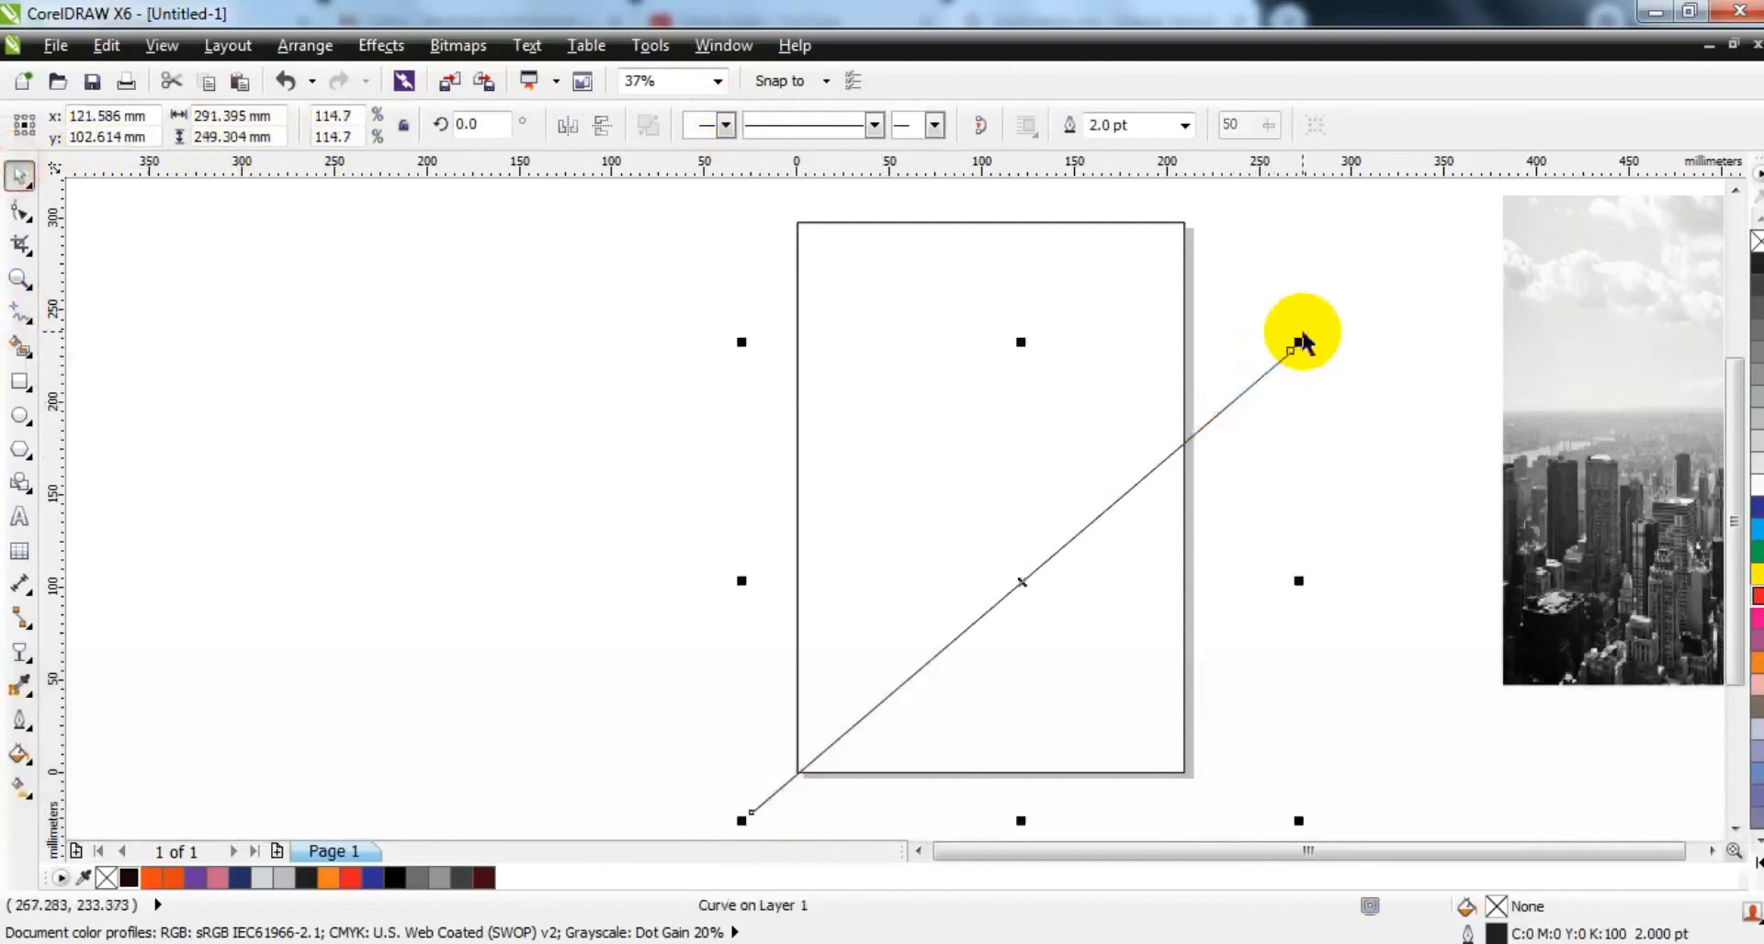
# Step: Duplicate the diagonal line in place and mirror the copy horizontally to form a cross
pyautogui.press('KP_Add')
pyautogui.click(569, 128)
pyautogui.press('shift')
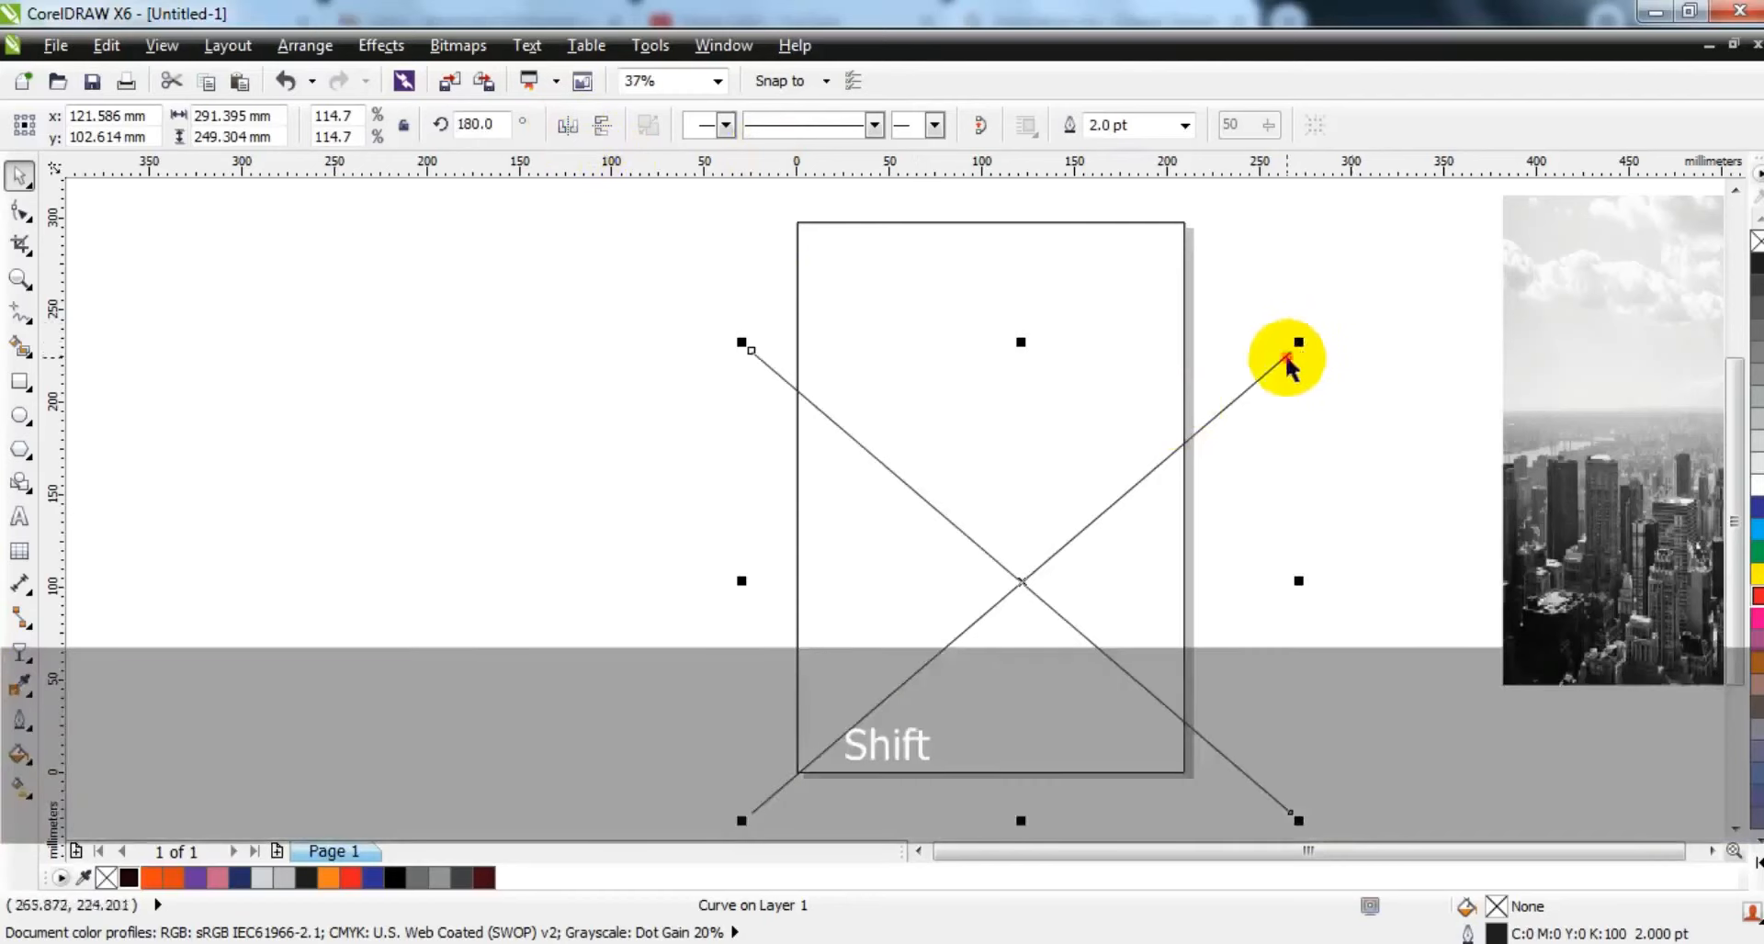
# Step: Combine the two diagonal lines into one object and centre it horizontally on the page rectangle
pyautogui.keyDown('shift'); pyautogui.click(1288, 354); pyautogui.keyUp('shift')
pyautogui.click(654, 131)
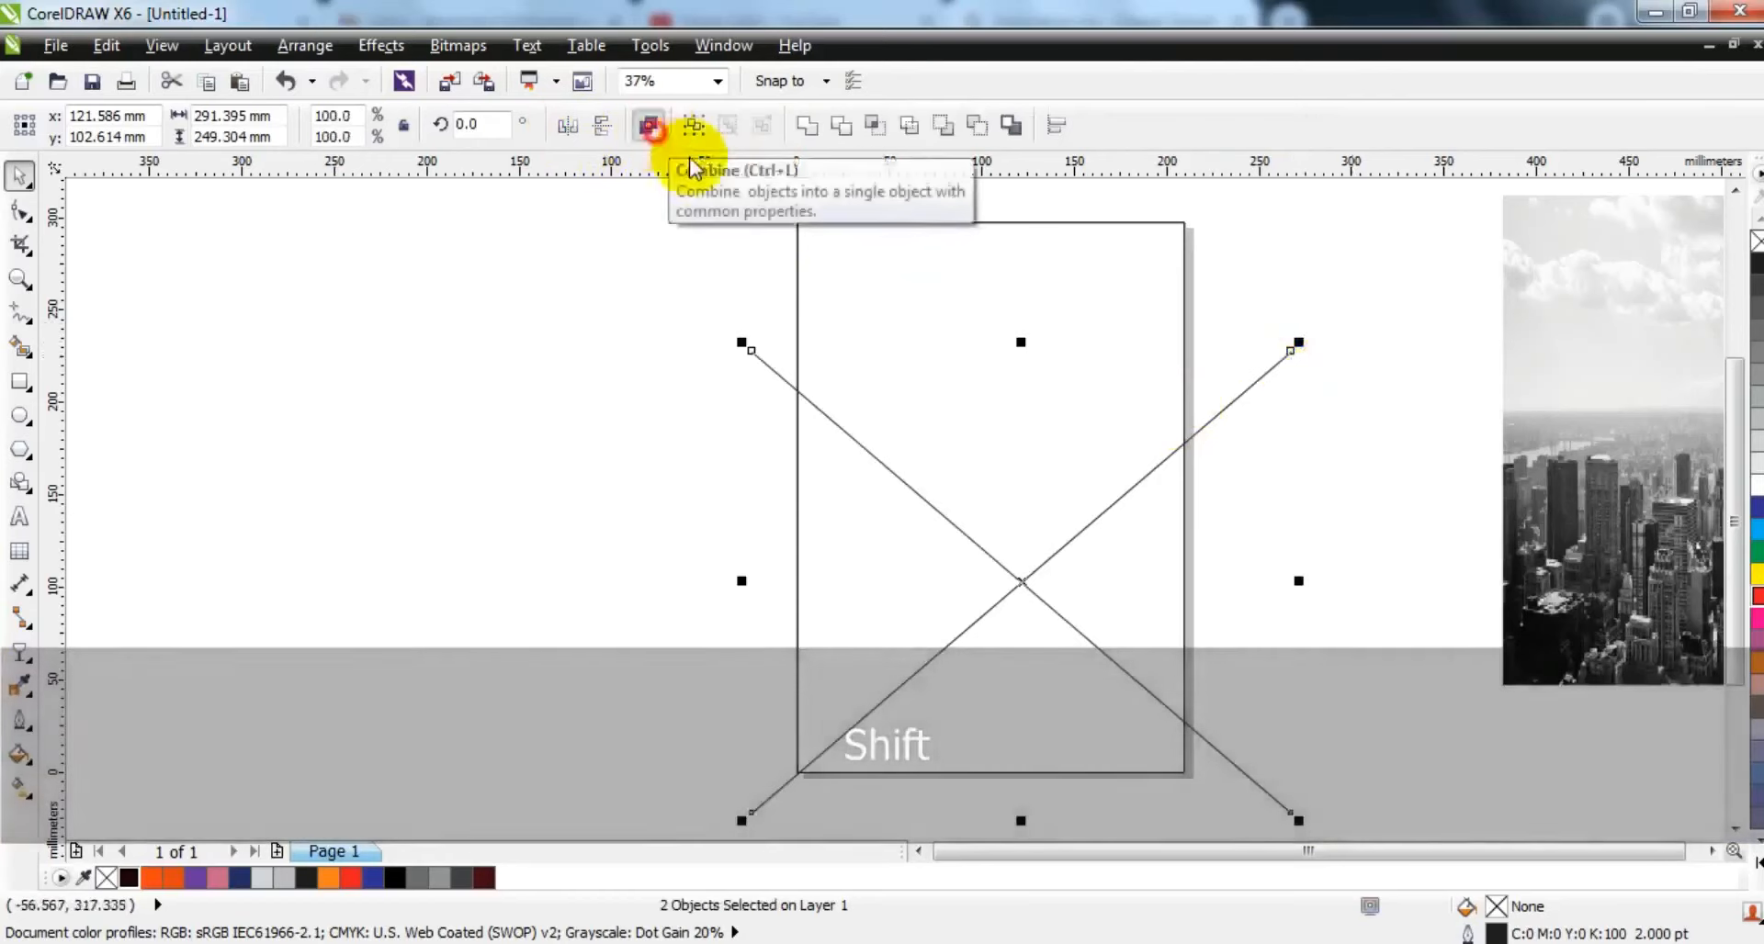
pyautogui.press('c')
pyautogui.click(1320, 373)
# Step: Copy the cross straight down twice and straight up once, spacing the crosses about 35 mm apart
pyautogui.click(1242, 359)
pyautogui.click(1252, 361)
pyautogui.press('ctrl')
pyautogui.moveTo(1252, 362); pyautogui.dragTo(1232, 511)
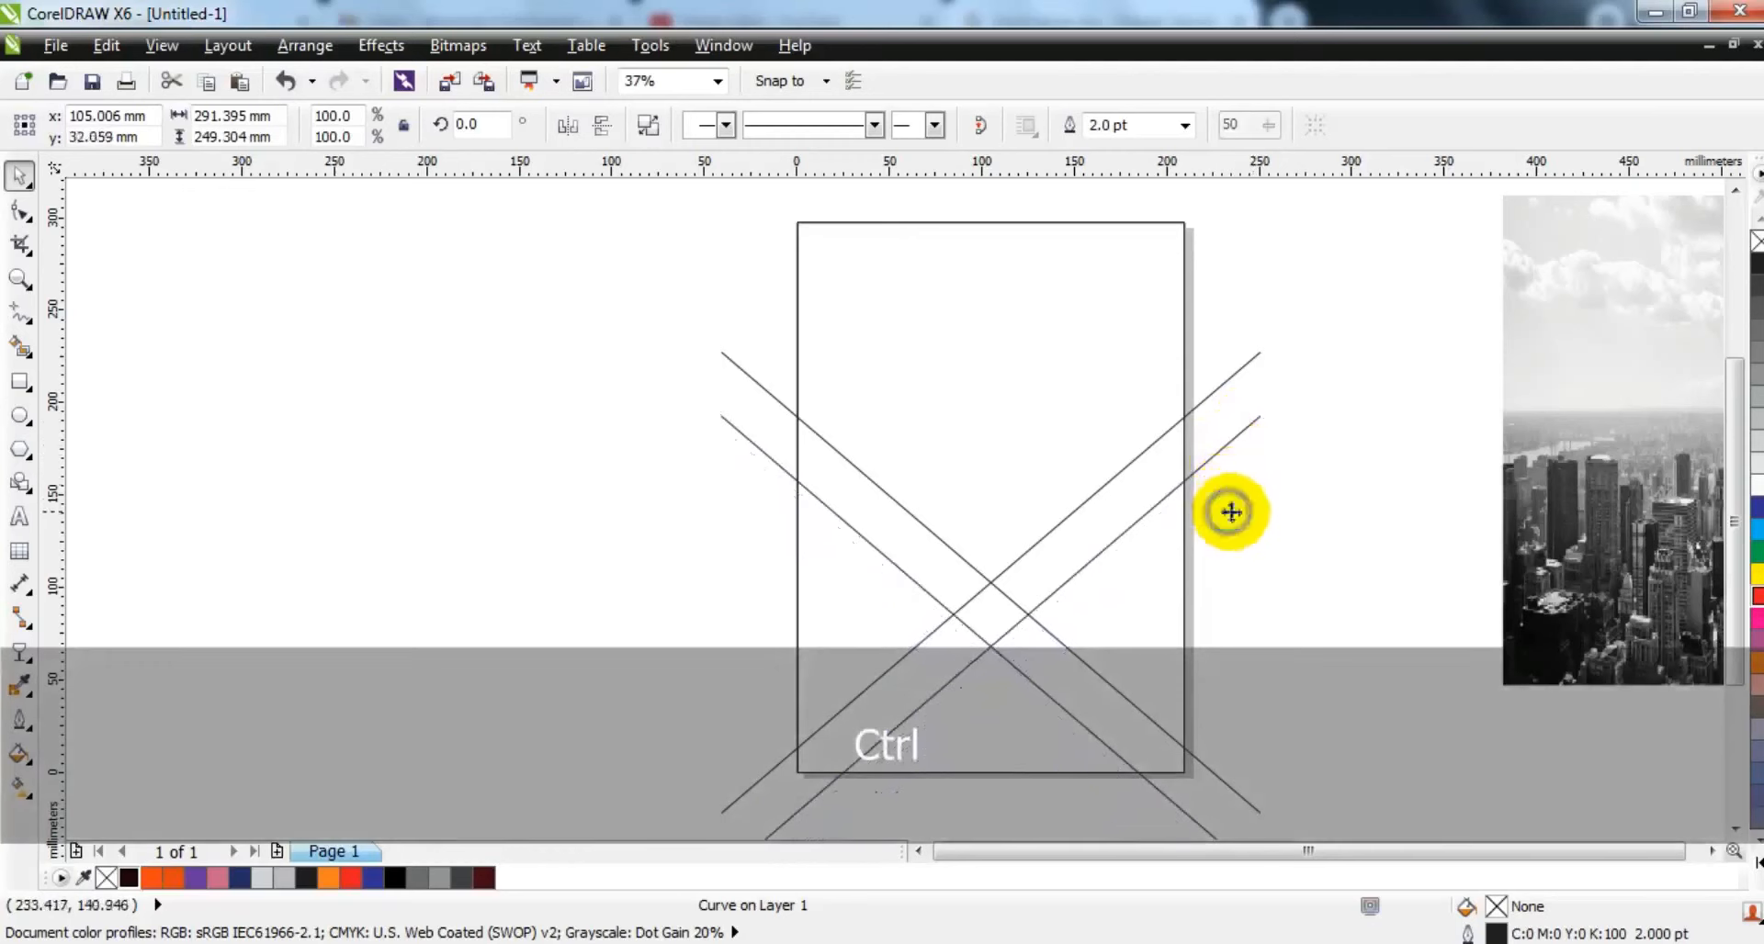
pyautogui.click(1319, 497)
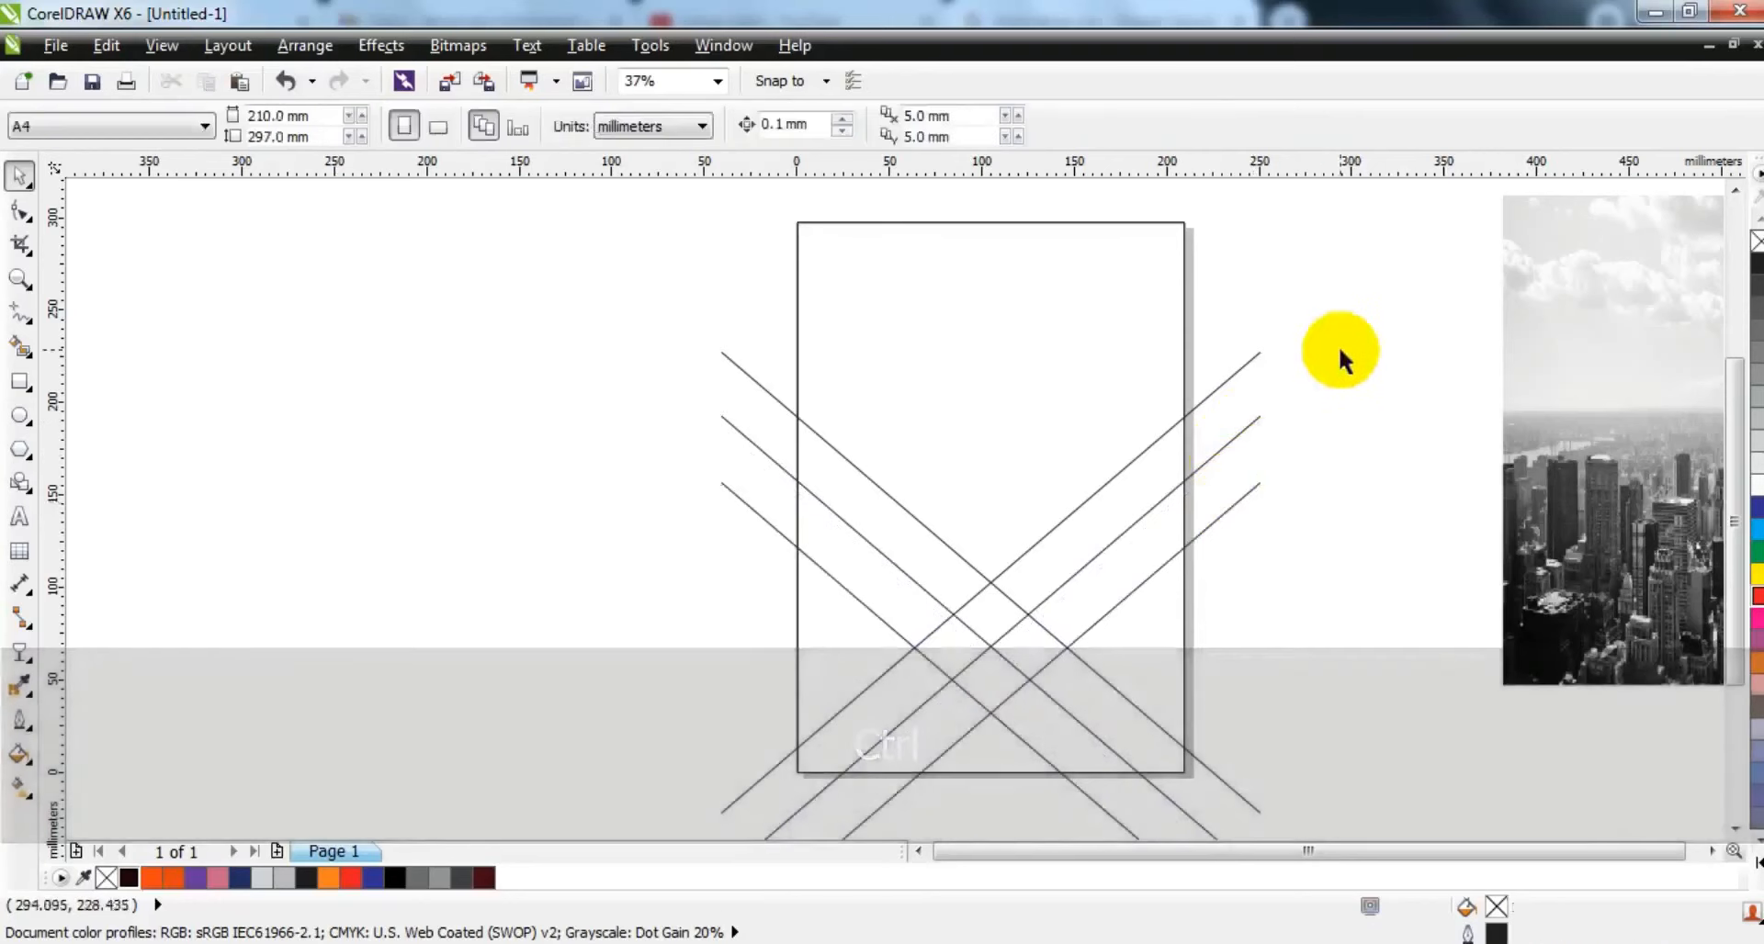
pyautogui.moveTo(1230, 377); pyautogui.dragTo(1238, 309)
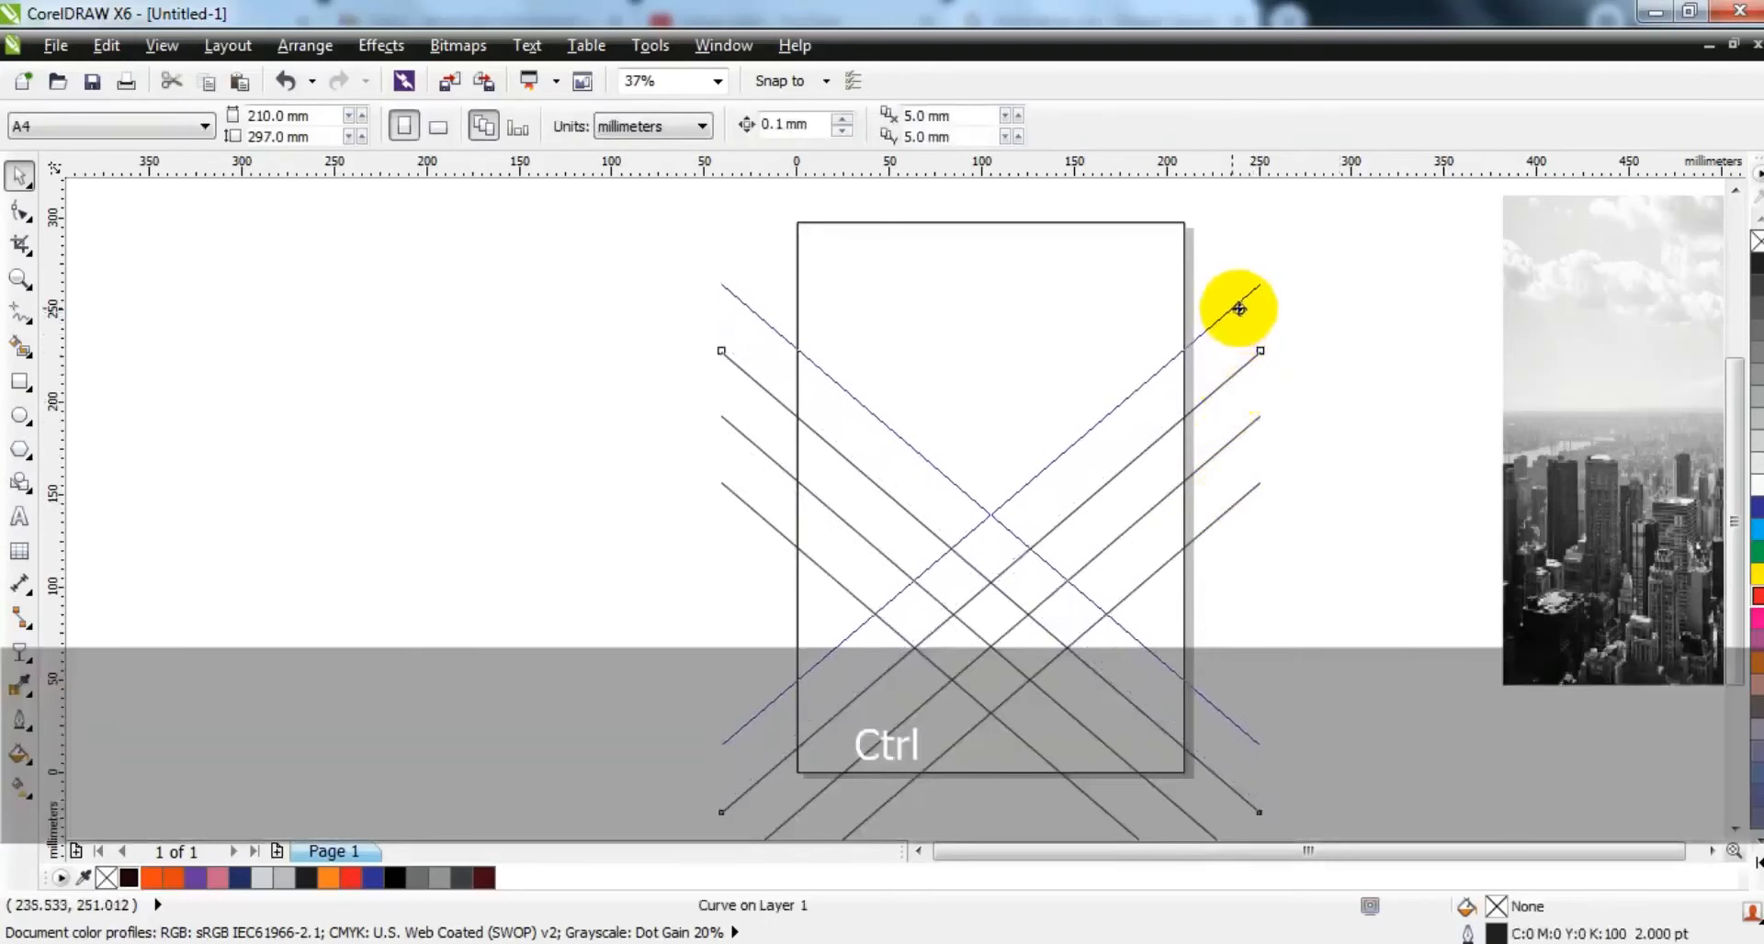
pyautogui.moveTo(1238, 308); pyautogui.dragTo(1239, 307)
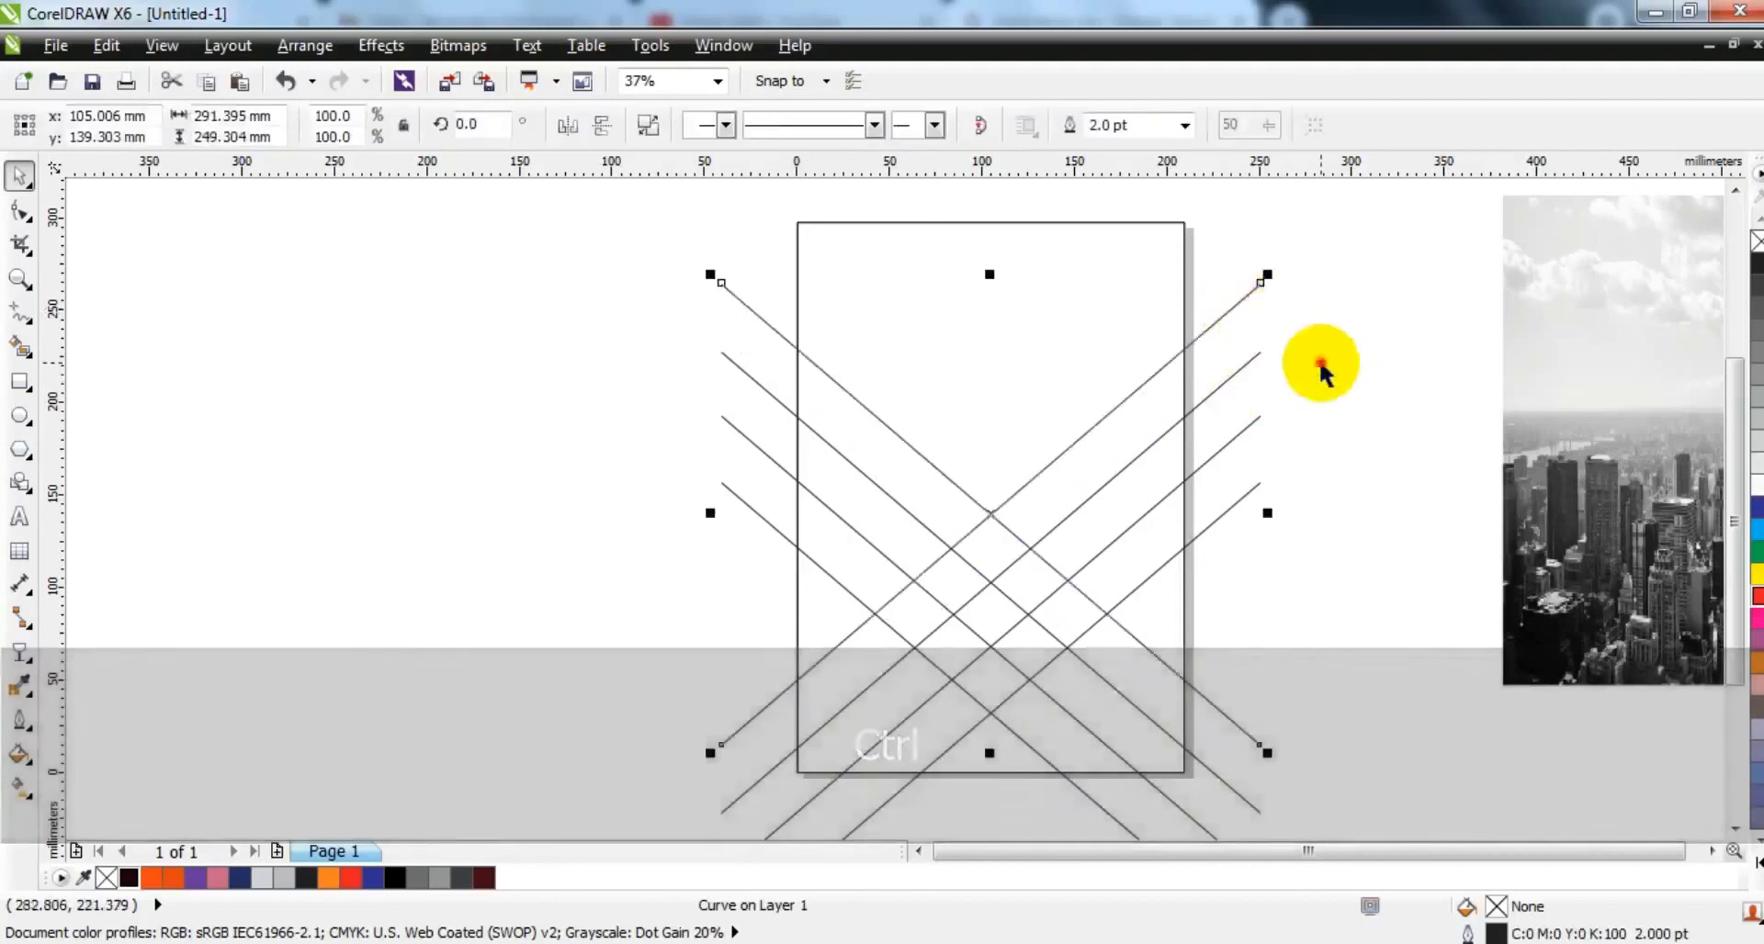
pyautogui.click(1351, 441)
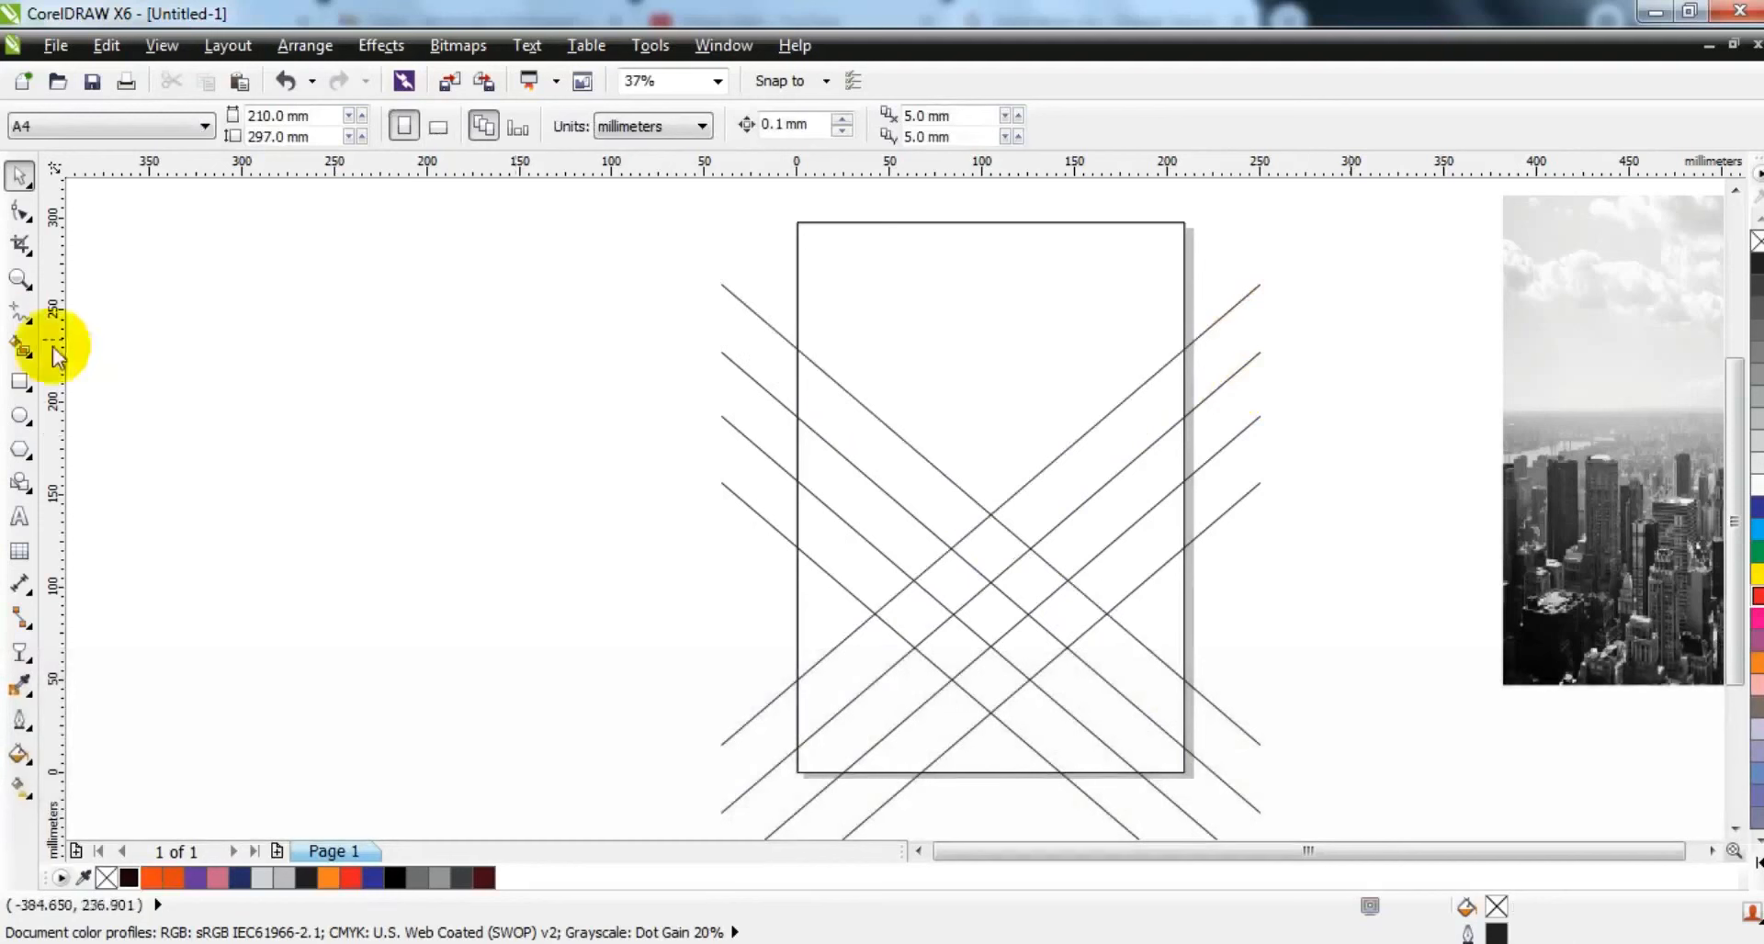
# Step: Draw a vertical line about 267 mm long and move it over the crosses, about 64 mm across the page
pyautogui.click(21, 312)
pyautogui.click(332, 279)
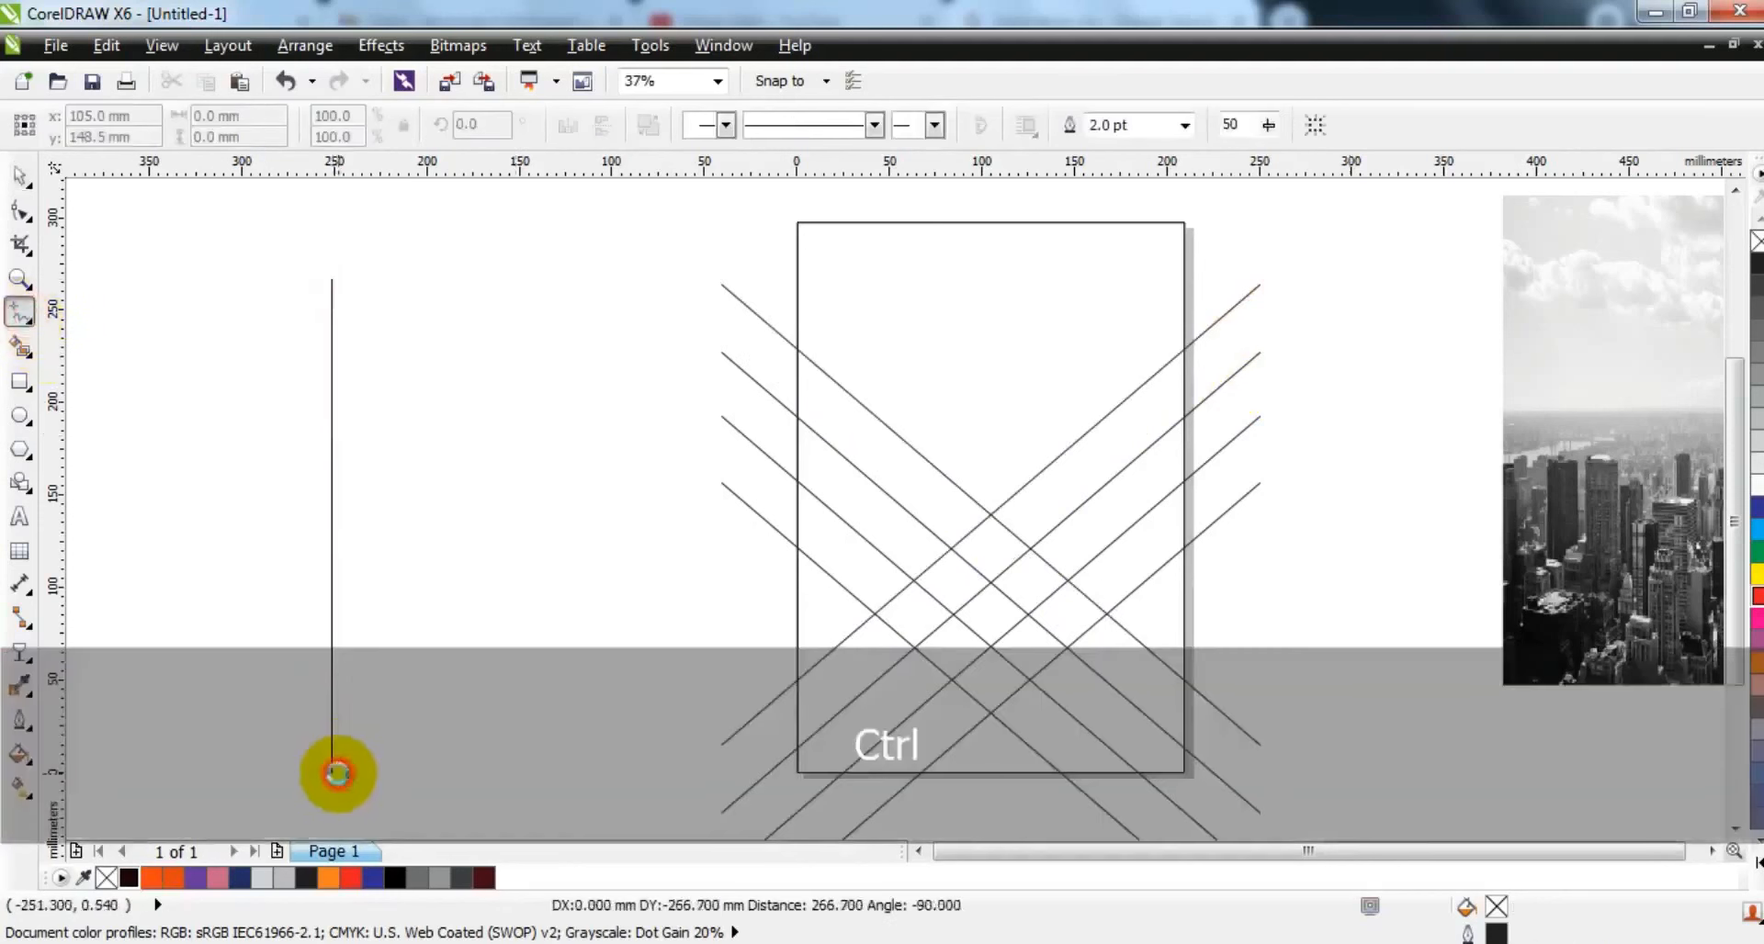
pyautogui.click(332, 774)
pyautogui.click(20, 176)
pyautogui.moveTo(330, 493)
pyautogui.mouseDown()
pyautogui.moveTo(870, 572)
pyautogui.moveTo(908, 538)
pyautogui.mouseUp()
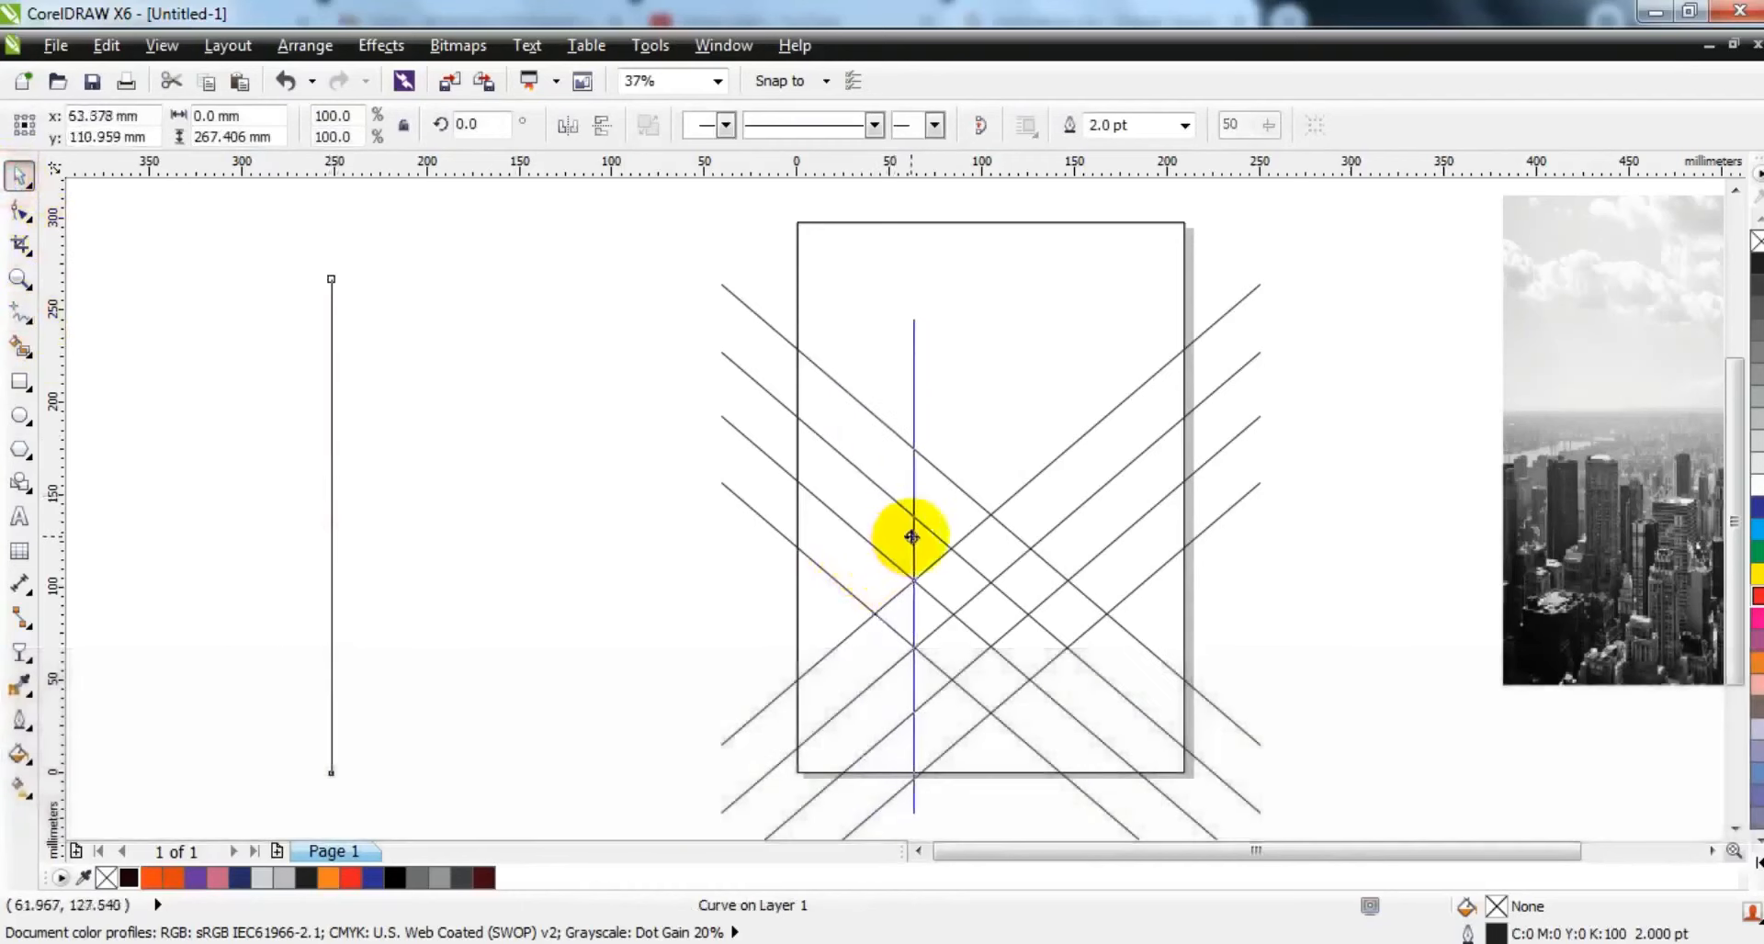
# Step: Copy the vertical line to the rectangle's horizontal centre and to about 26, 147 and 185 mm across the page
pyautogui.moveTo(912, 537); pyautogui.dragTo(1004, 532)
pyautogui.keyDown('shift'); pyautogui.click(1004, 532); pyautogui.keyUp('shift')
pyautogui.click(1458, 593)
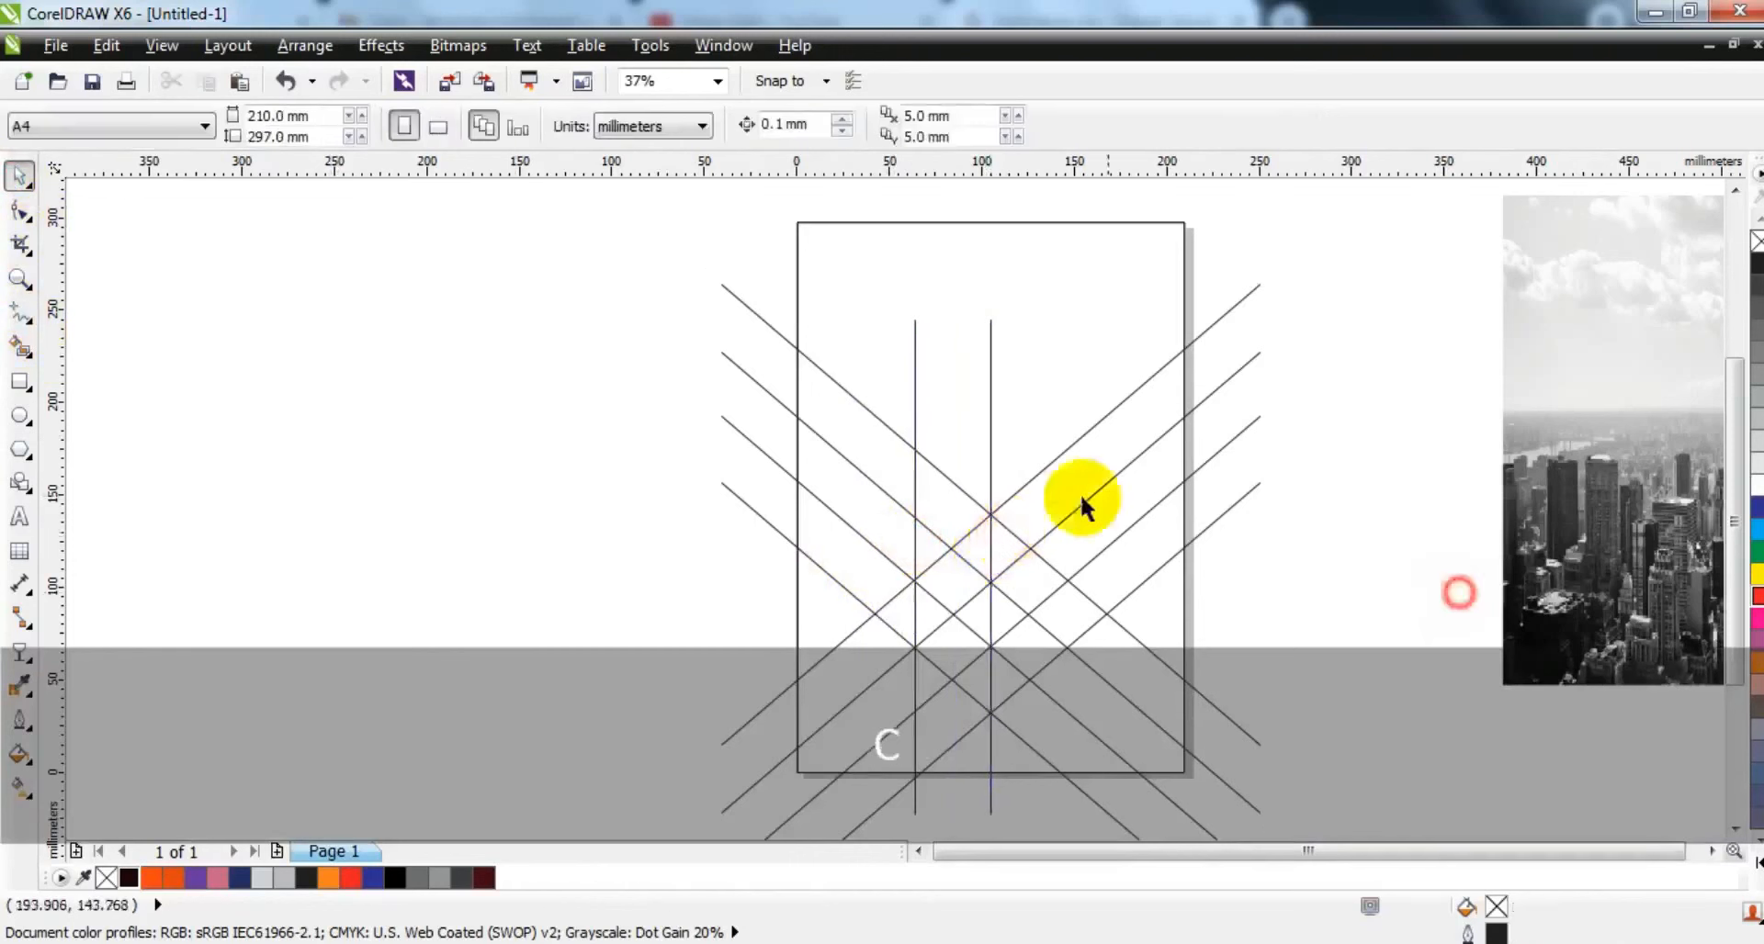
pyautogui.moveTo(915, 468); pyautogui.dragTo(1068, 497)
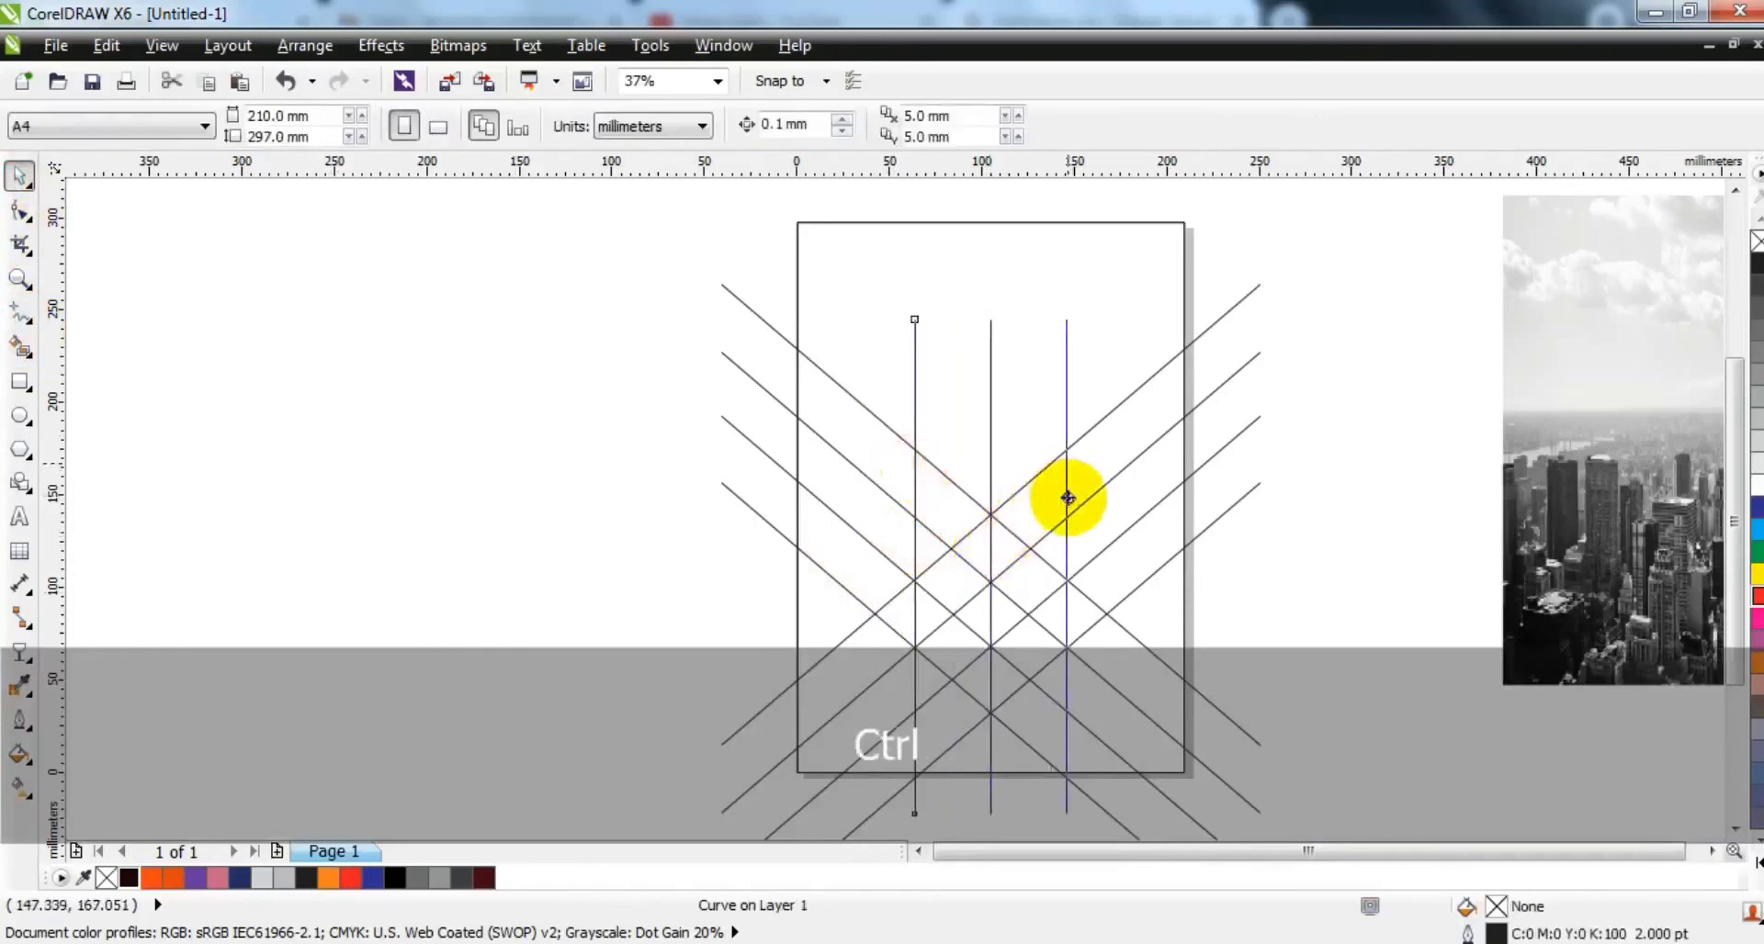
pyautogui.moveTo(1070, 497); pyautogui.dragTo(846, 480)
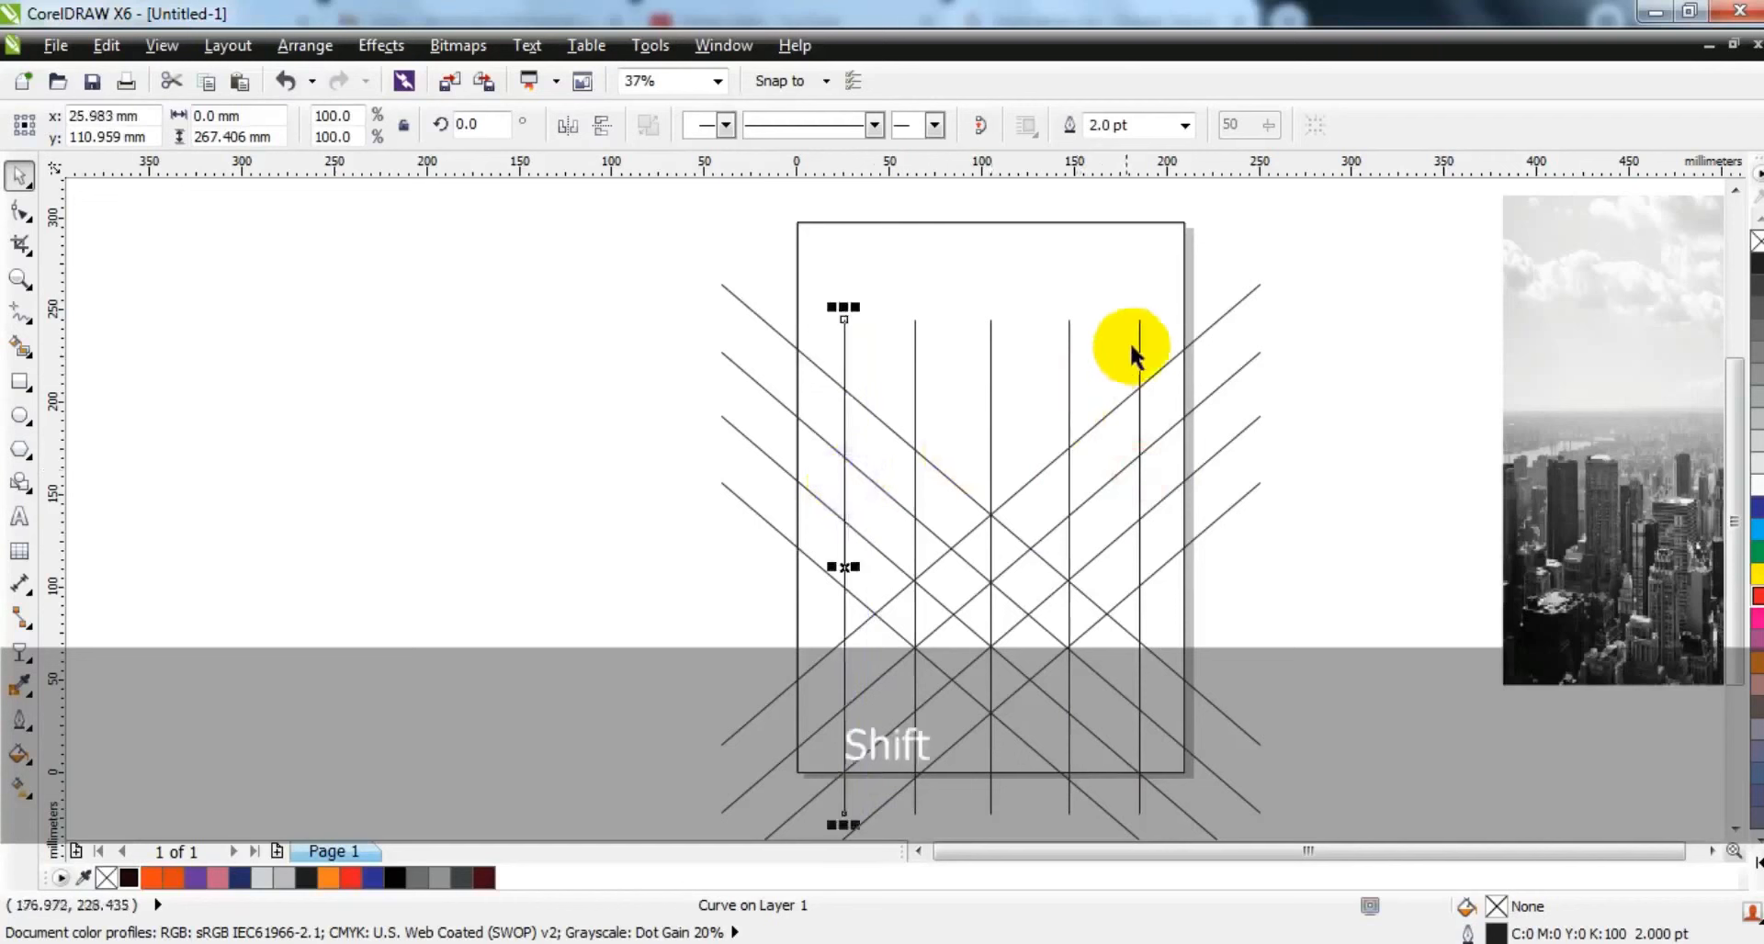
# Step: Combine the two outermost vertical lines and centre the pair horizontally on the page rectangle
pyautogui.keyDown('shift'); pyautogui.click(1140, 347); pyautogui.keyUp('shift')
pyautogui.click(646, 127)
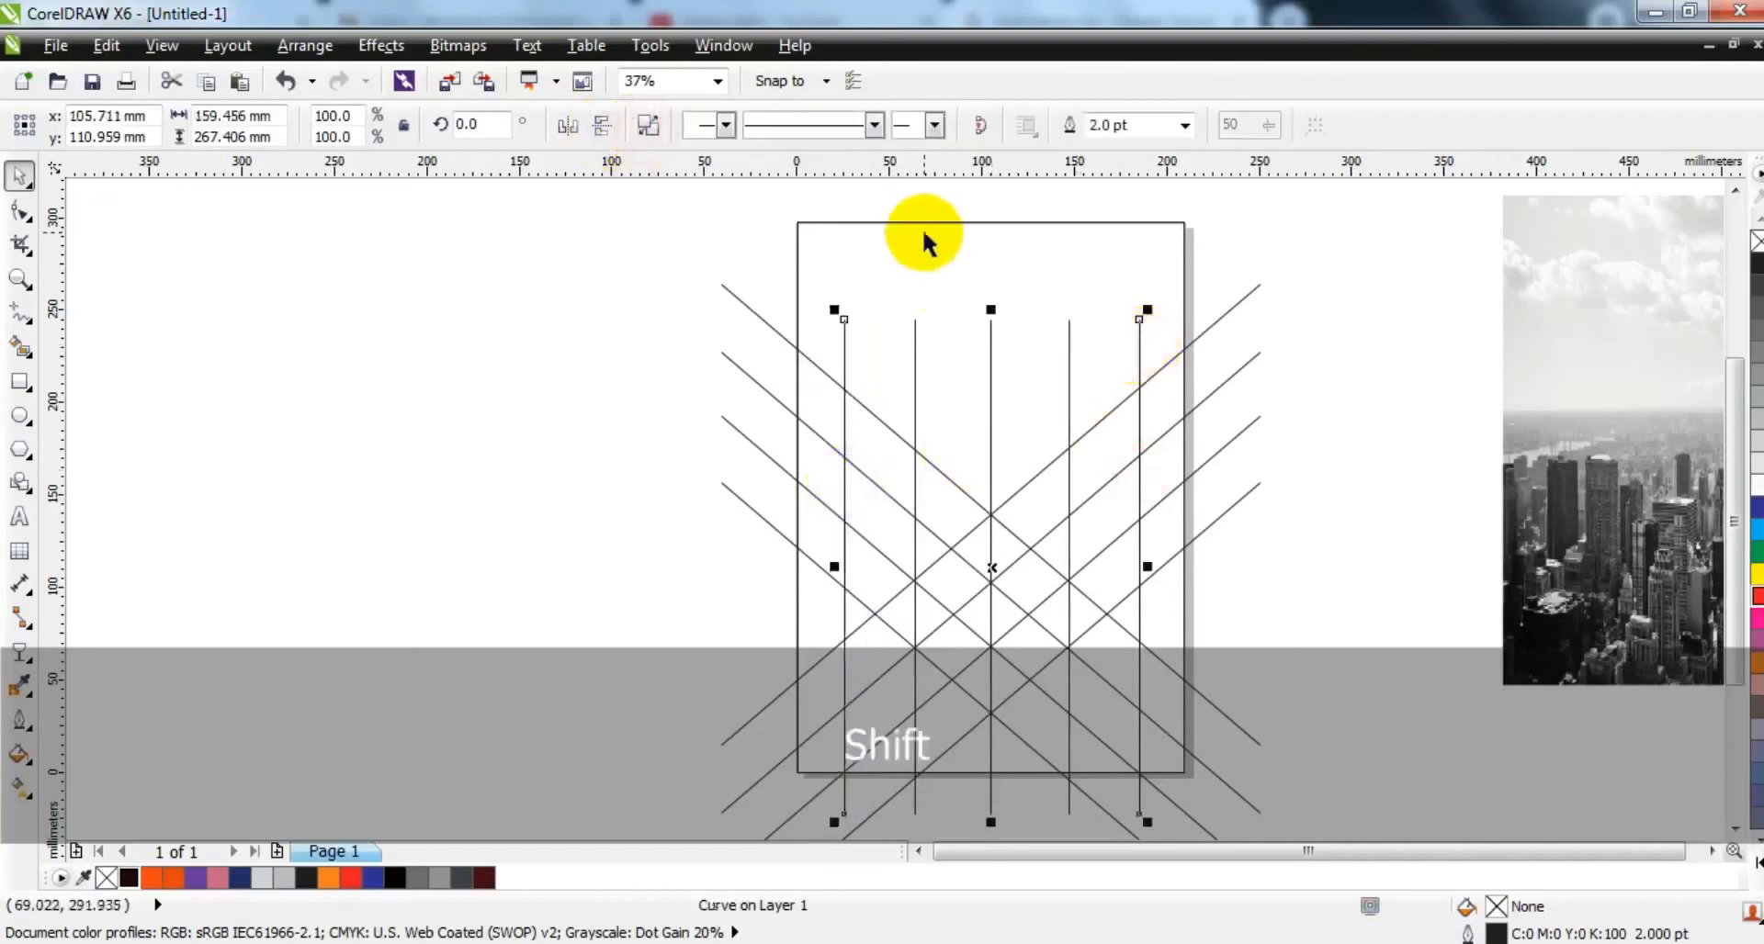
pyautogui.keyDown('shift'); pyautogui.click(925, 229); pyautogui.keyUp('shift')
pyautogui.press('c')
pyautogui.click(625, 338)
# Step: Combine the inner pair of vertical lines flanking the middle one and centre it horizontally on the page rectangle
pyautogui.click(913, 333)
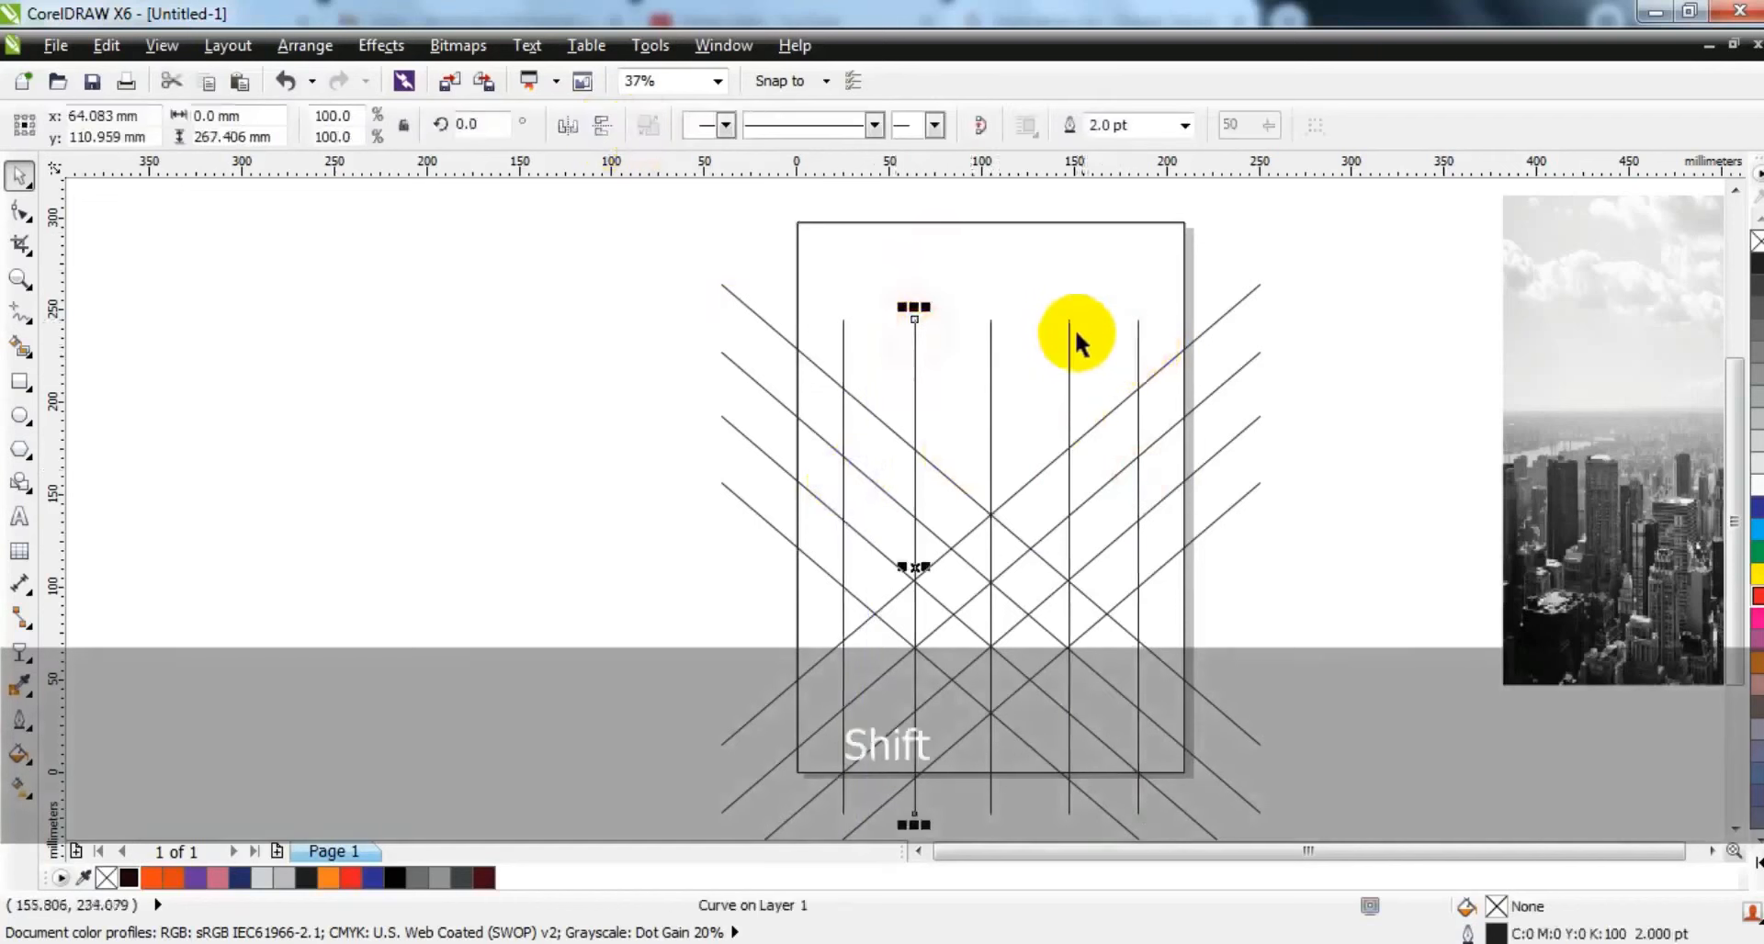
pyautogui.keyDown('shift'); pyautogui.click(1068, 322); pyautogui.keyUp('shift')
pyautogui.click(647, 128)
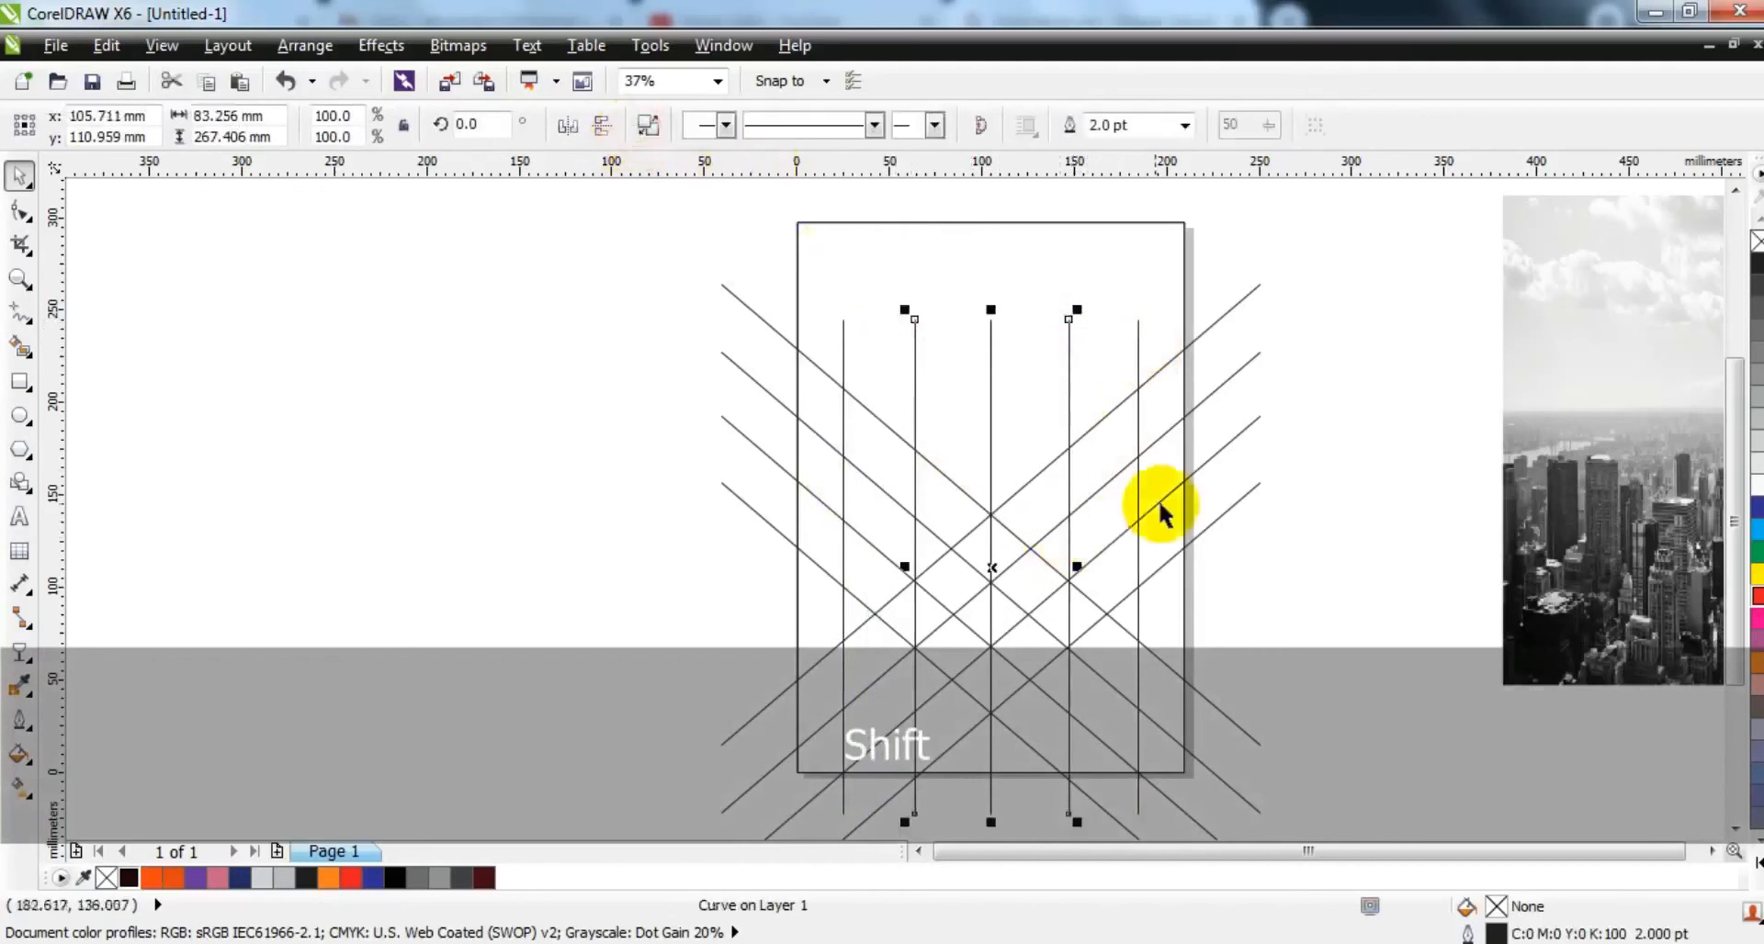
pyautogui.keyDown('shift'); pyautogui.click(1159, 503); pyautogui.keyUp('shift')
pyautogui.press('c')
pyautogui.click(1284, 574)
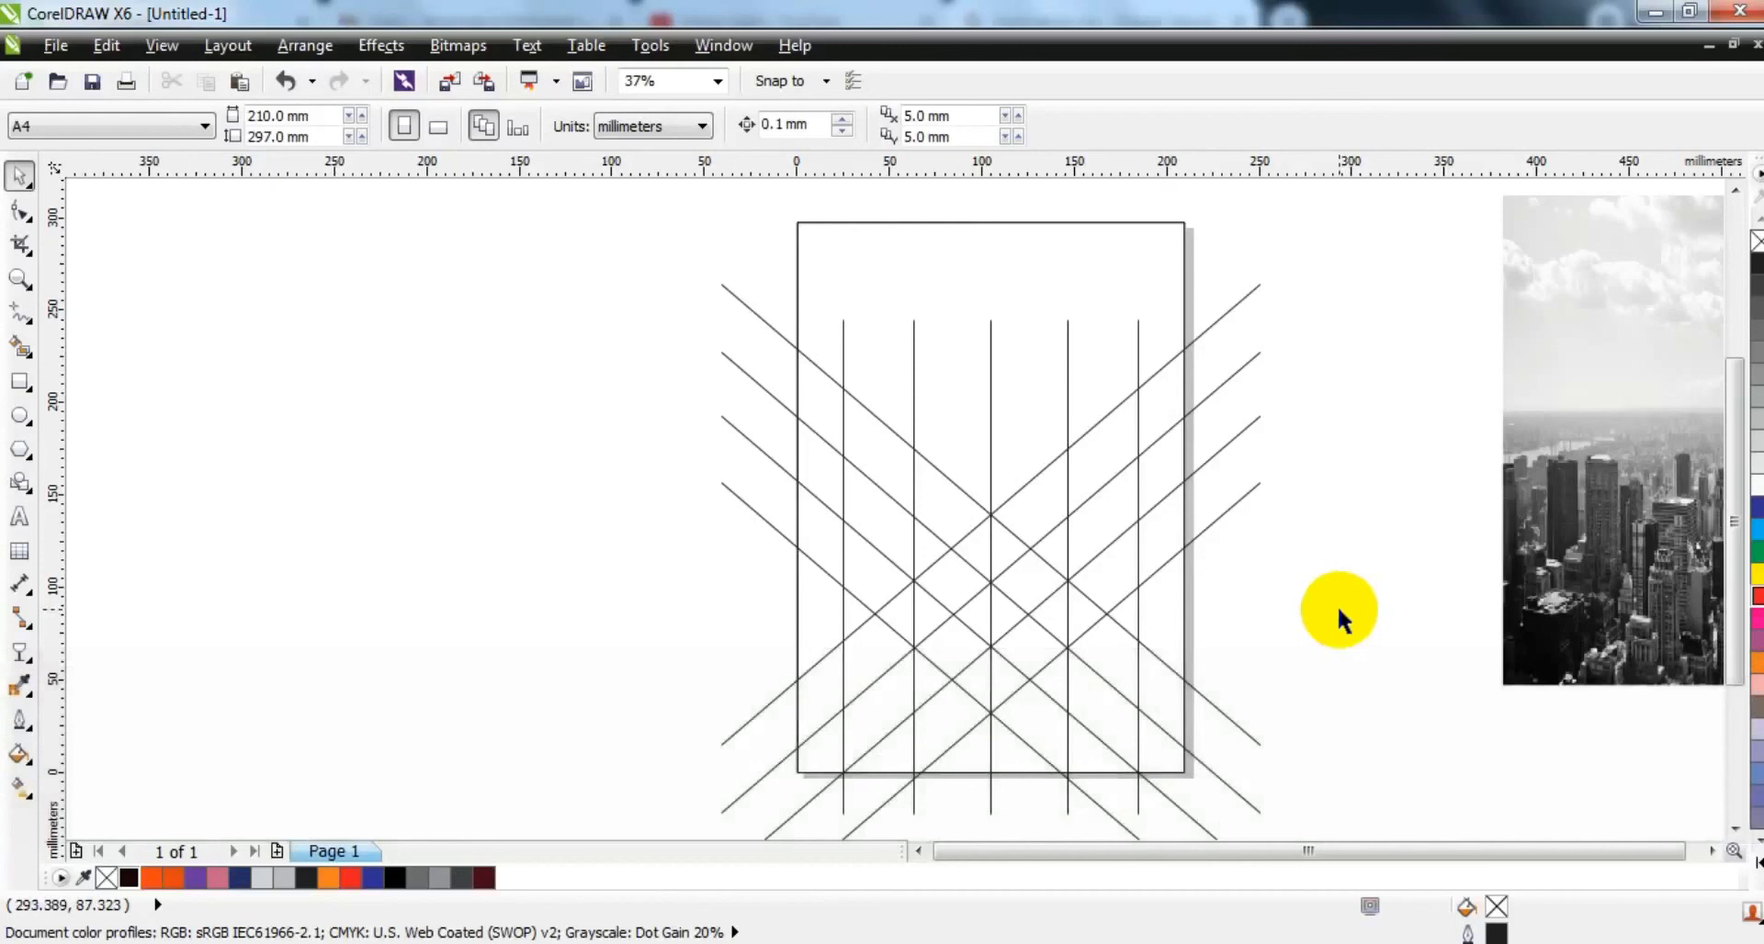
# Step: Smart-fill the grid cells of the uppermost V-shaped band with 70% grey and a 0.5 pt outline
pyautogui.click(20, 278)
pyautogui.moveTo(643, 266)
pyautogui.mouseDown()
pyautogui.moveTo(1071, 622)
pyautogui.moveTo(1363, 805)
pyautogui.mouseUp()
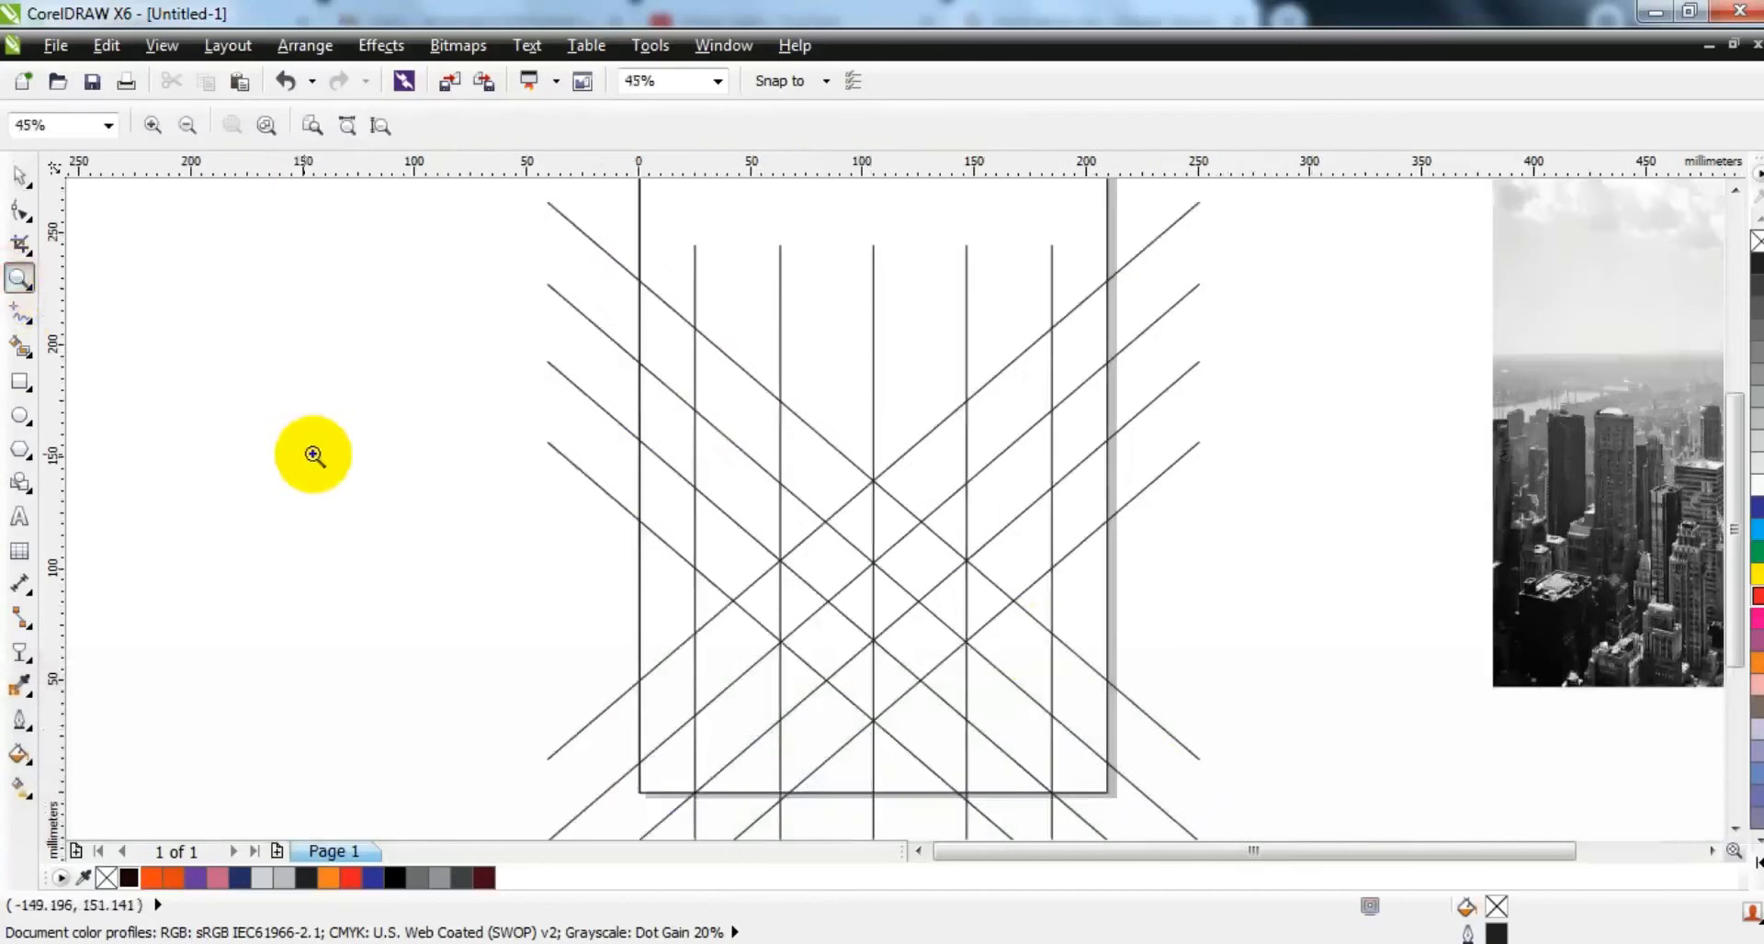
pyautogui.click(19, 346)
pyautogui.click(671, 351)
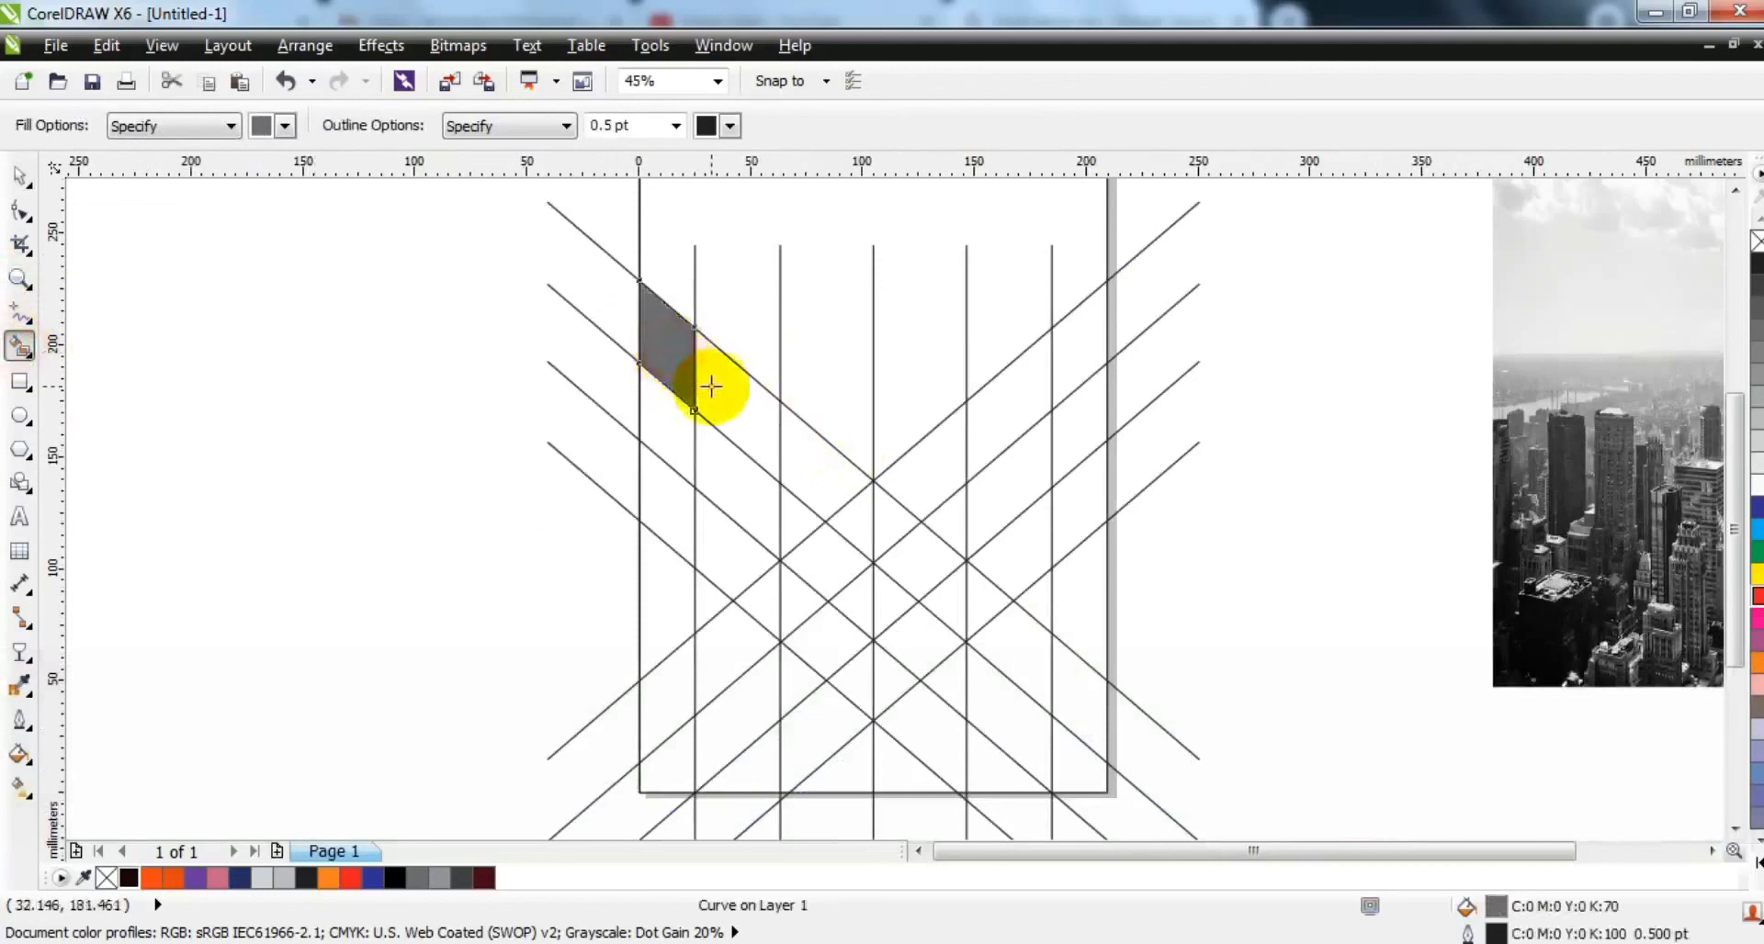
pyautogui.click(735, 404)
pyautogui.click(807, 464)
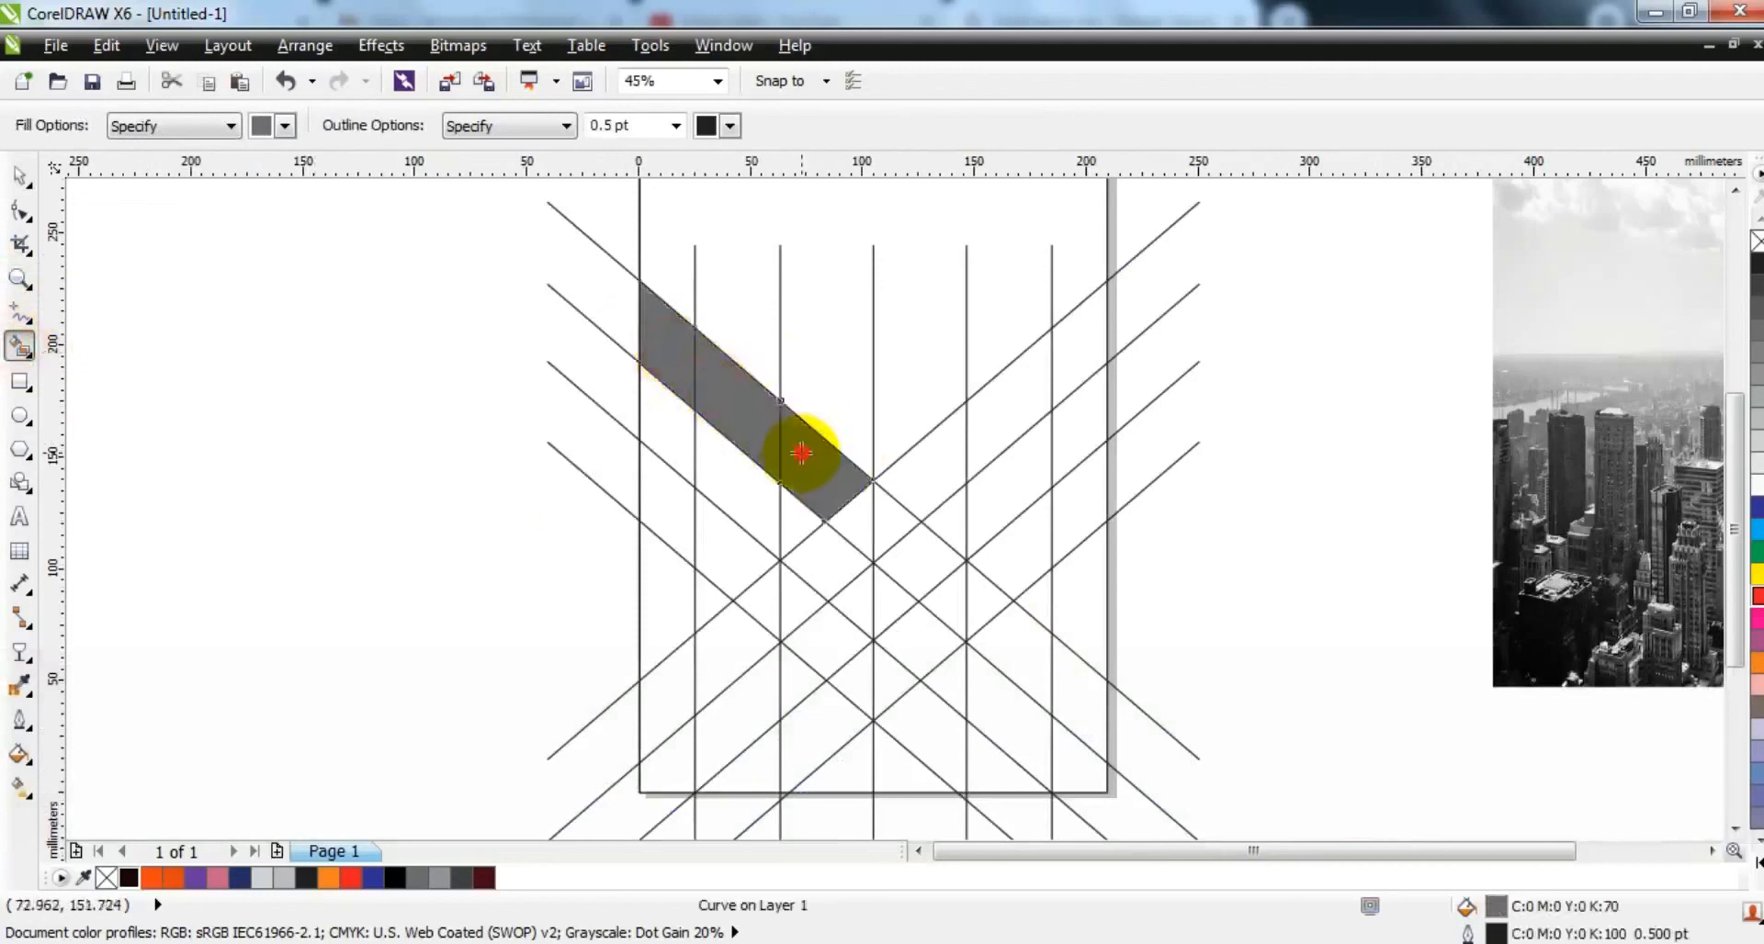
pyautogui.click(896, 522)
pyautogui.click(919, 469)
pyautogui.click(996, 413)
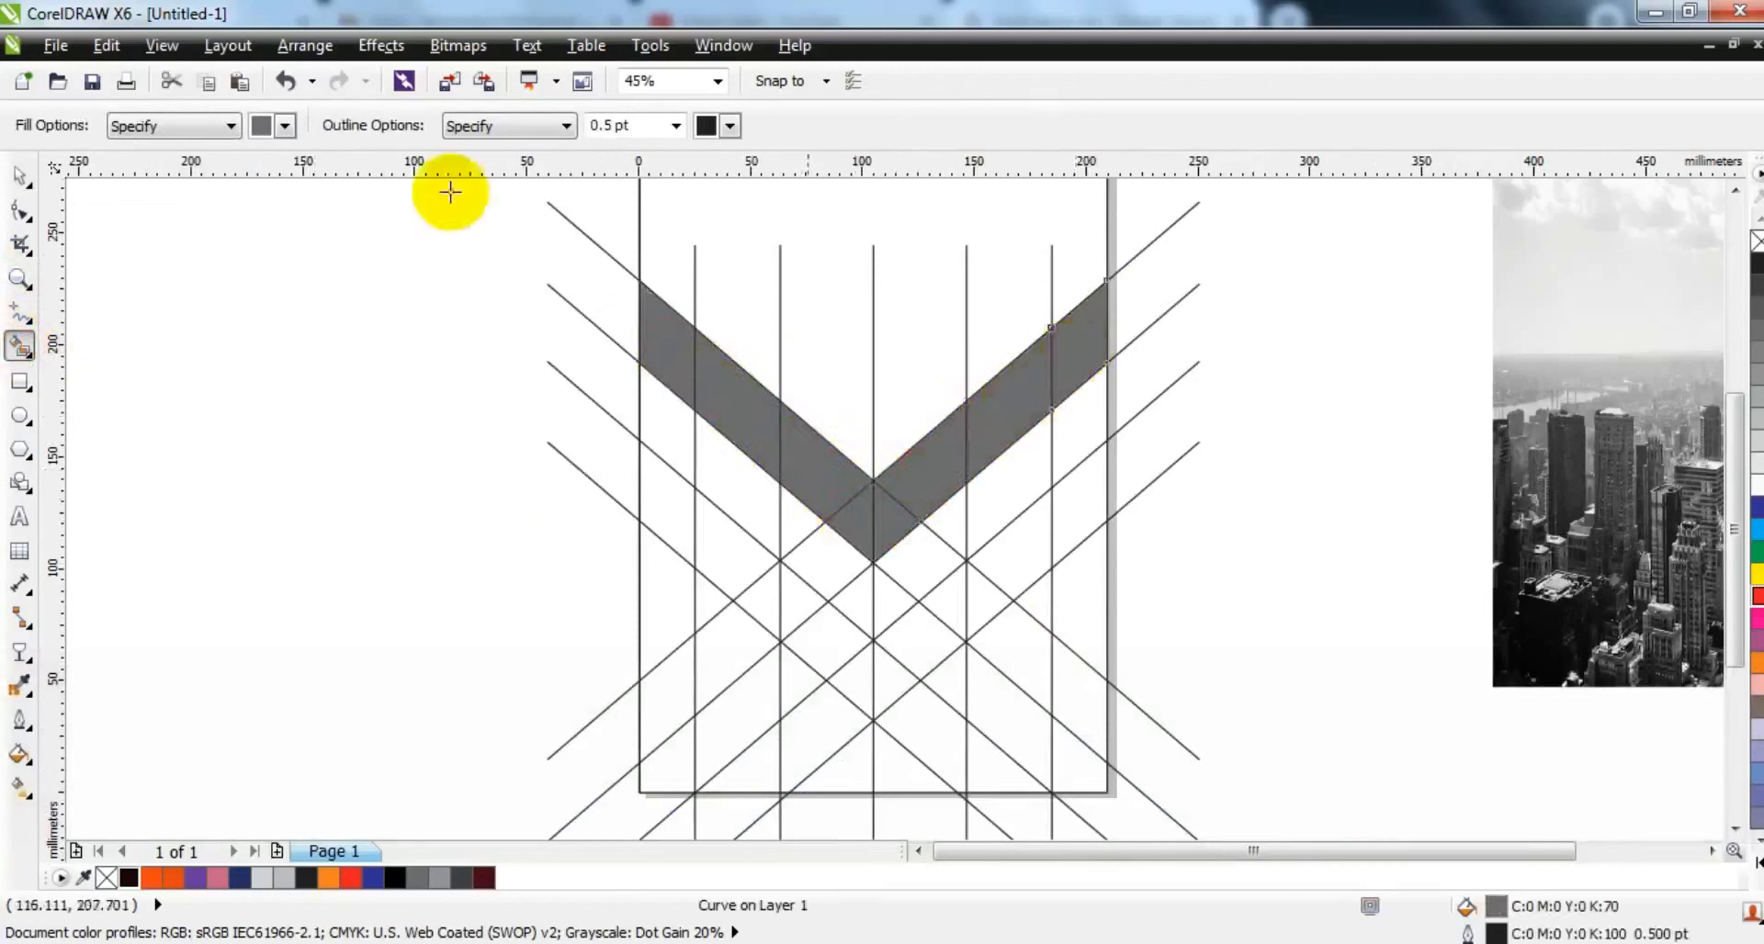
# Step: Weld the grey cells of the uppermost V band into one shape and colour it dark maroon
pyautogui.click(20, 176)
pyautogui.click(307, 244)
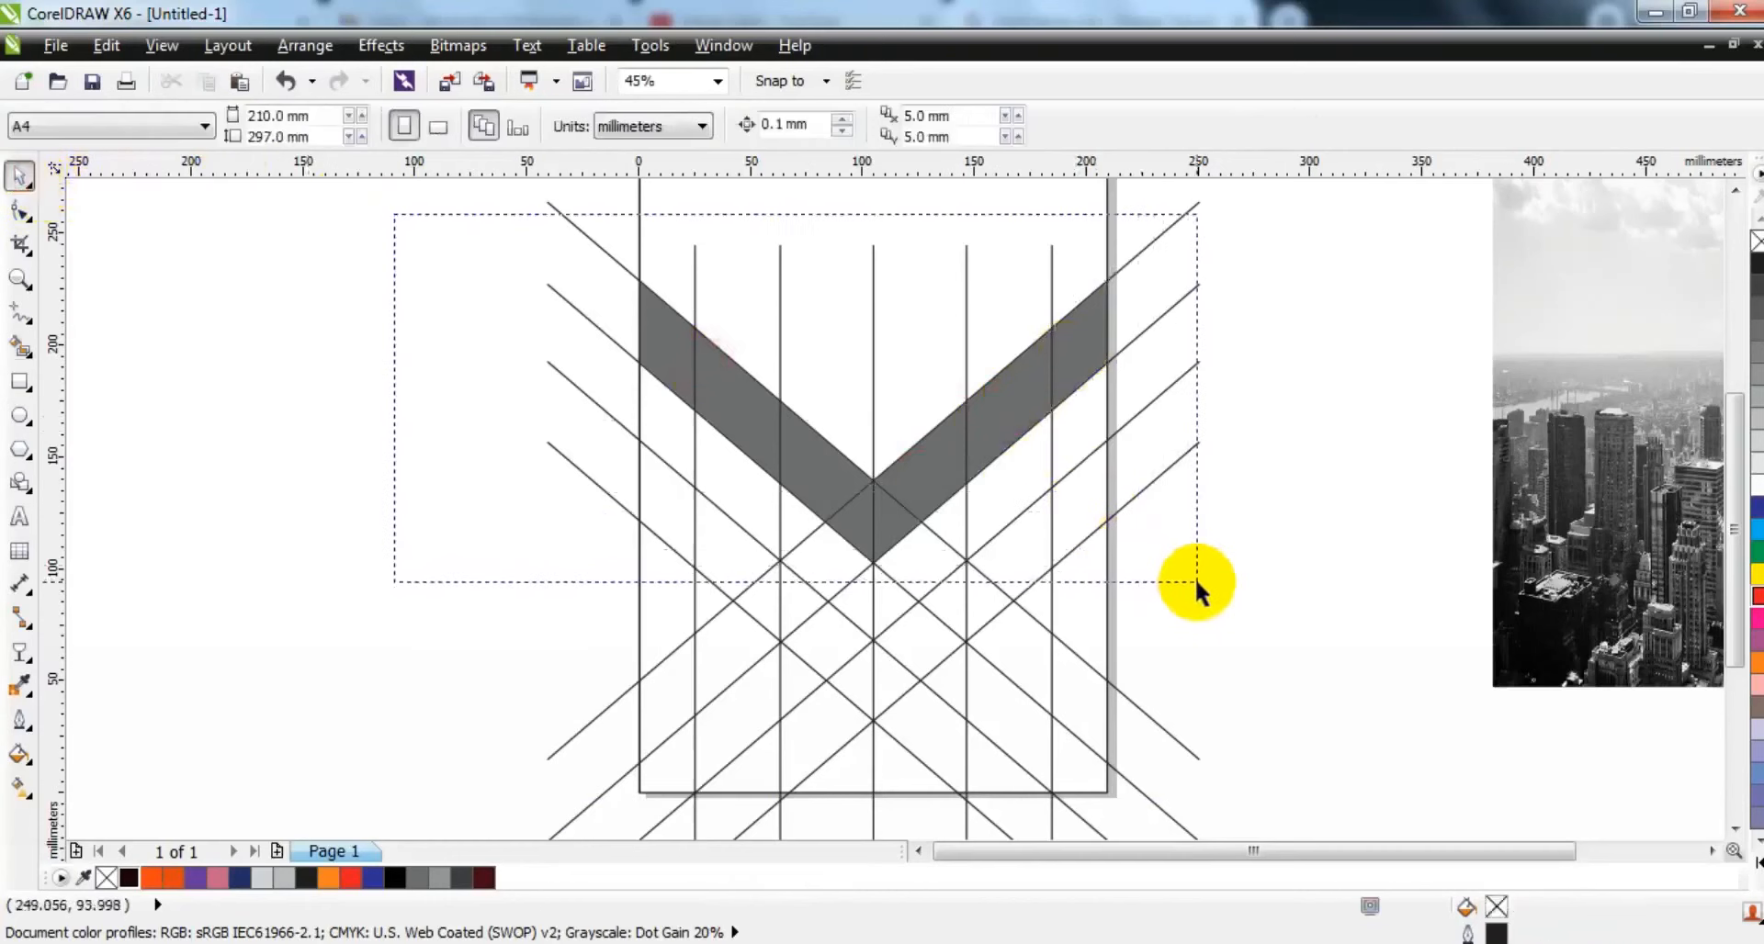
pyautogui.moveTo(1194, 577); pyautogui.dragTo(1196, 582)
pyautogui.click(799, 132)
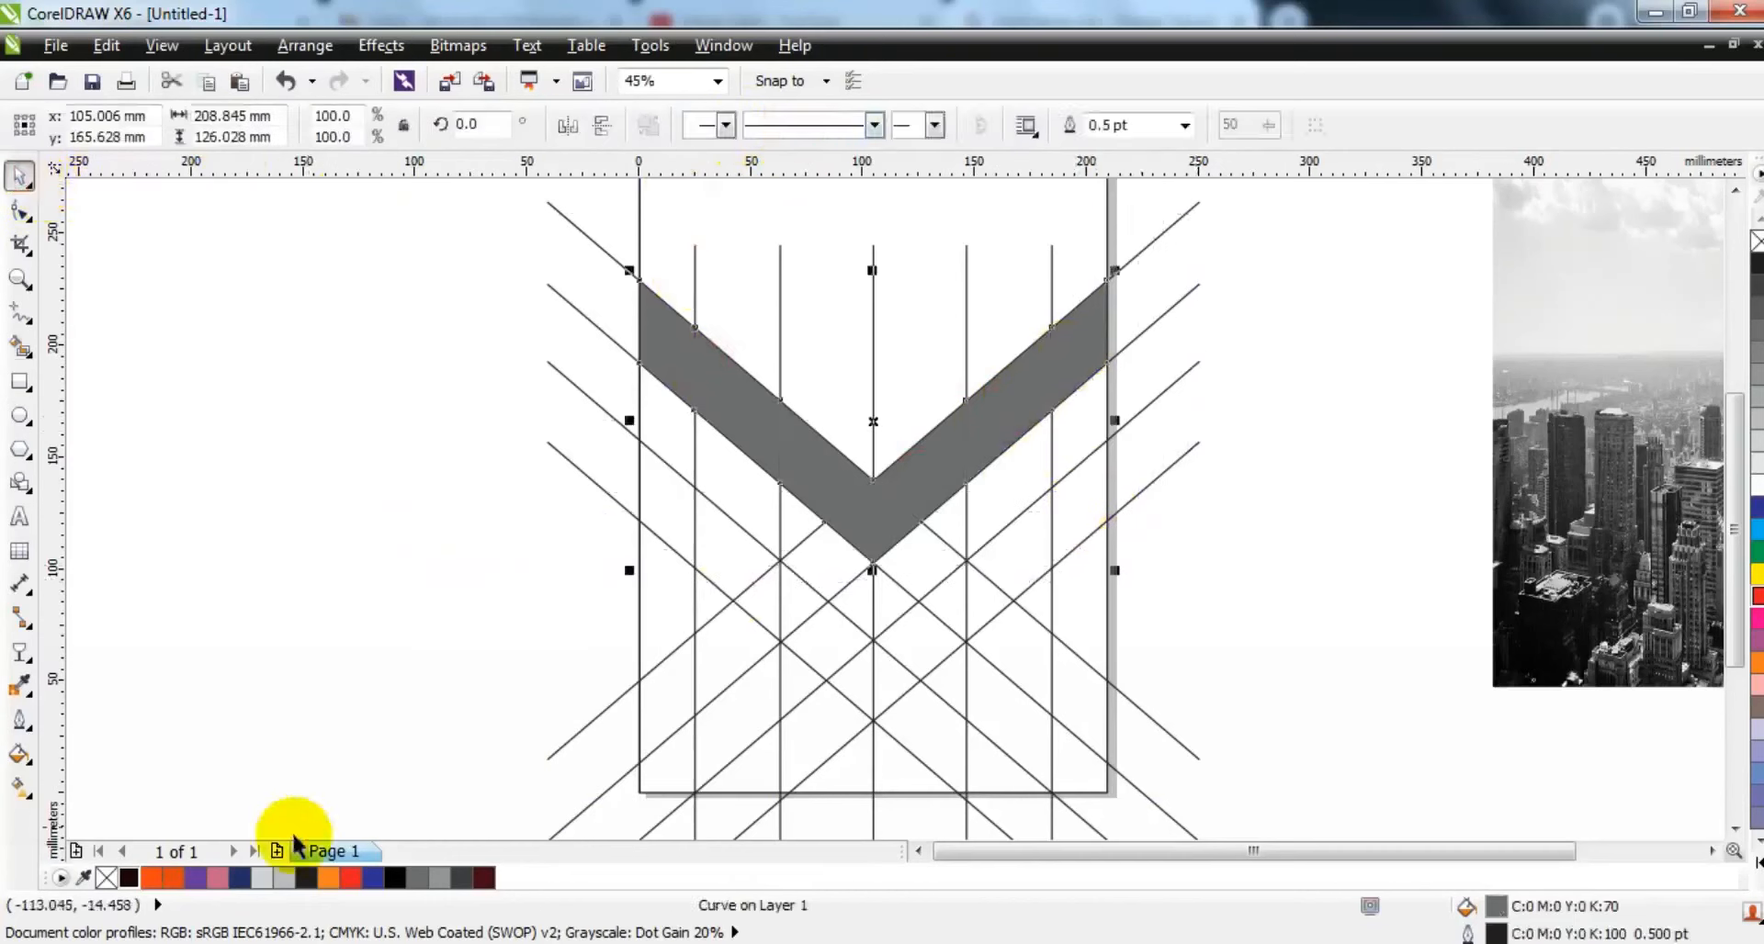
pyautogui.click(484, 877)
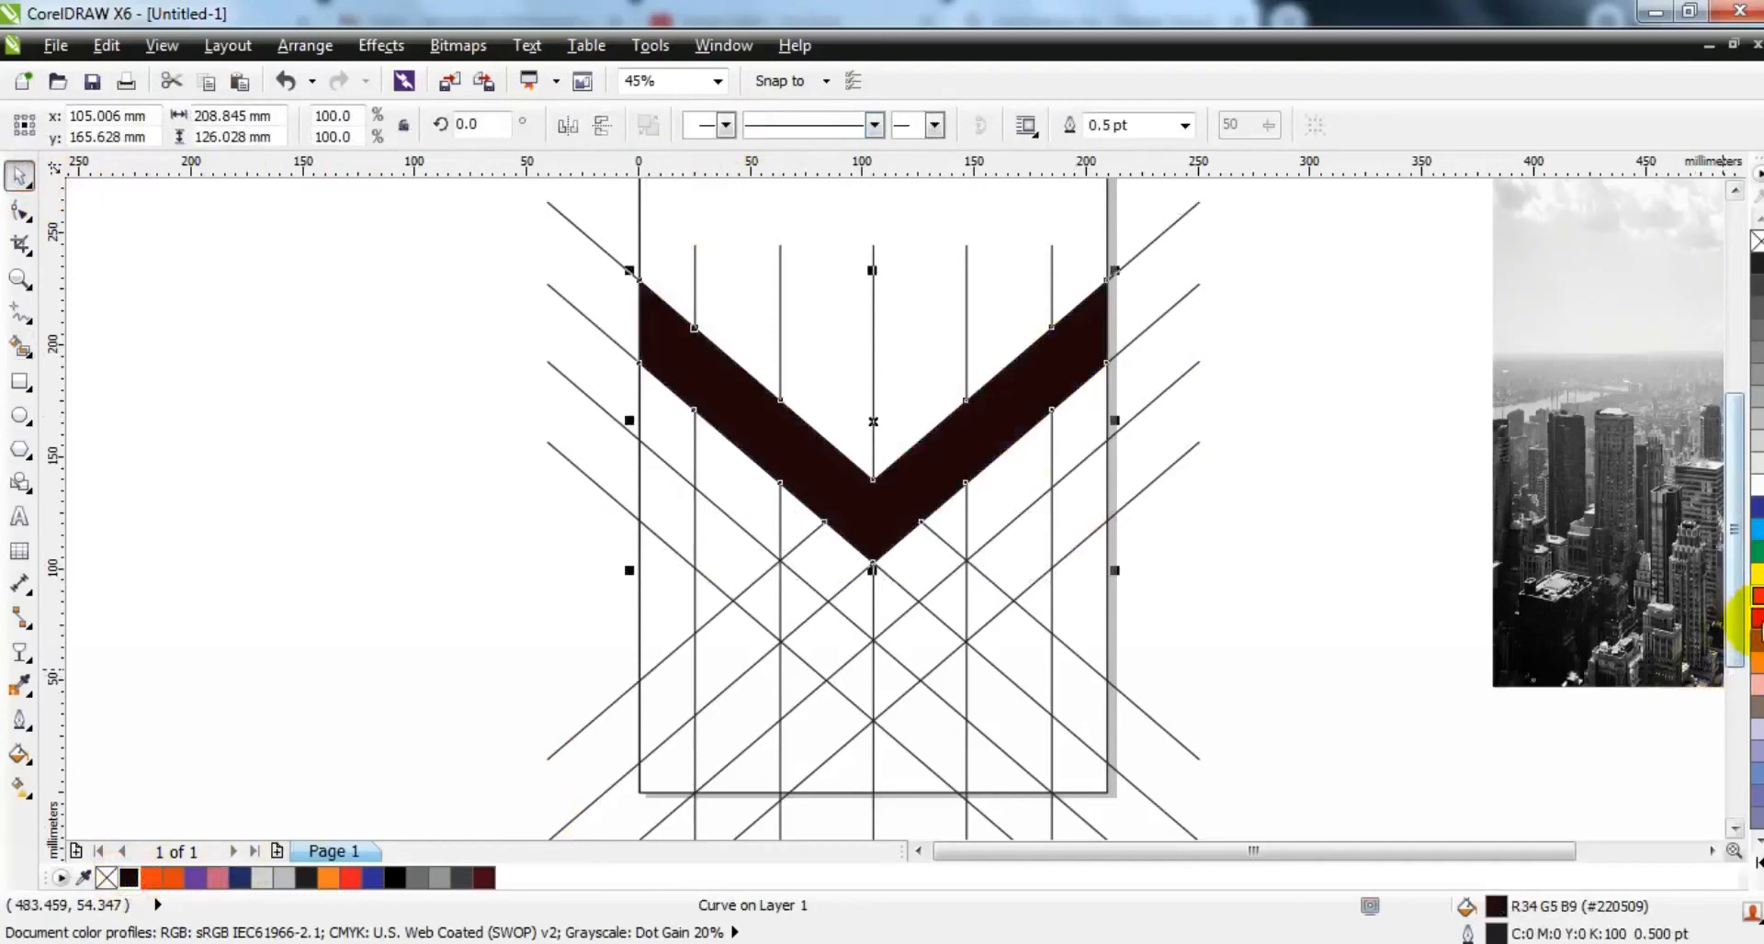
pyautogui.keyDown('ctrl'); pyautogui.click(1756, 617); pyautogui.keyUp('ctrl')
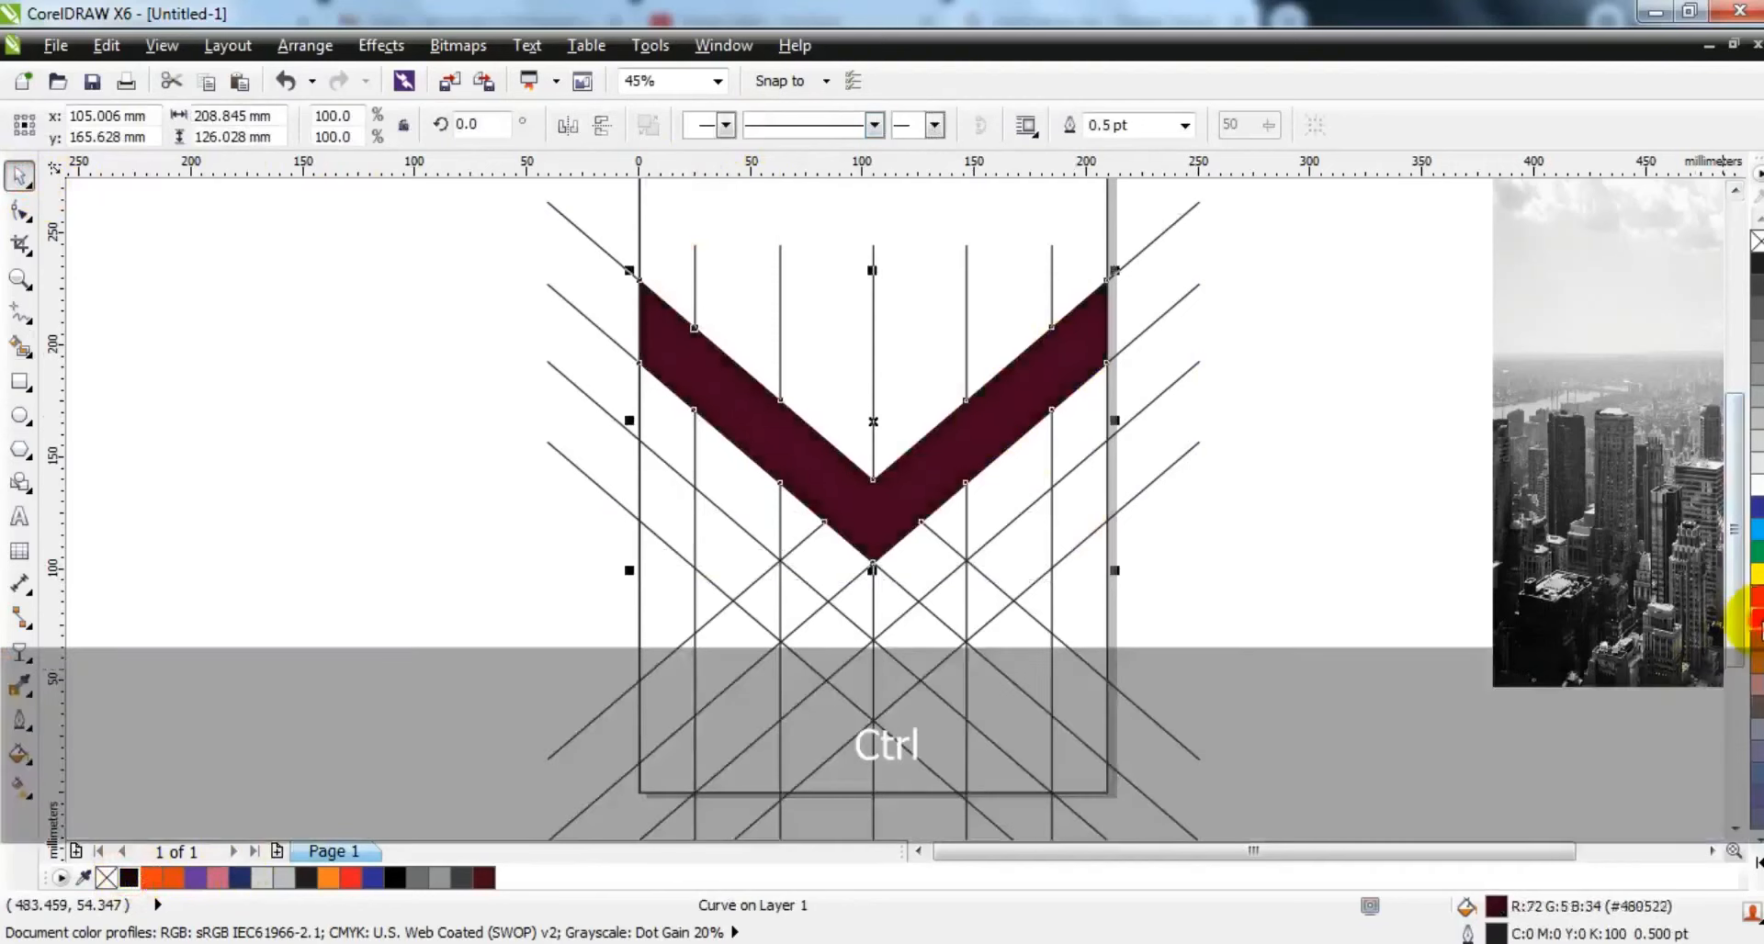
pyautogui.click(1259, 421)
# Step: Smart-fill the grid cells of the second V band, directly below the maroon one, with 70% grey
pyautogui.click(19, 347)
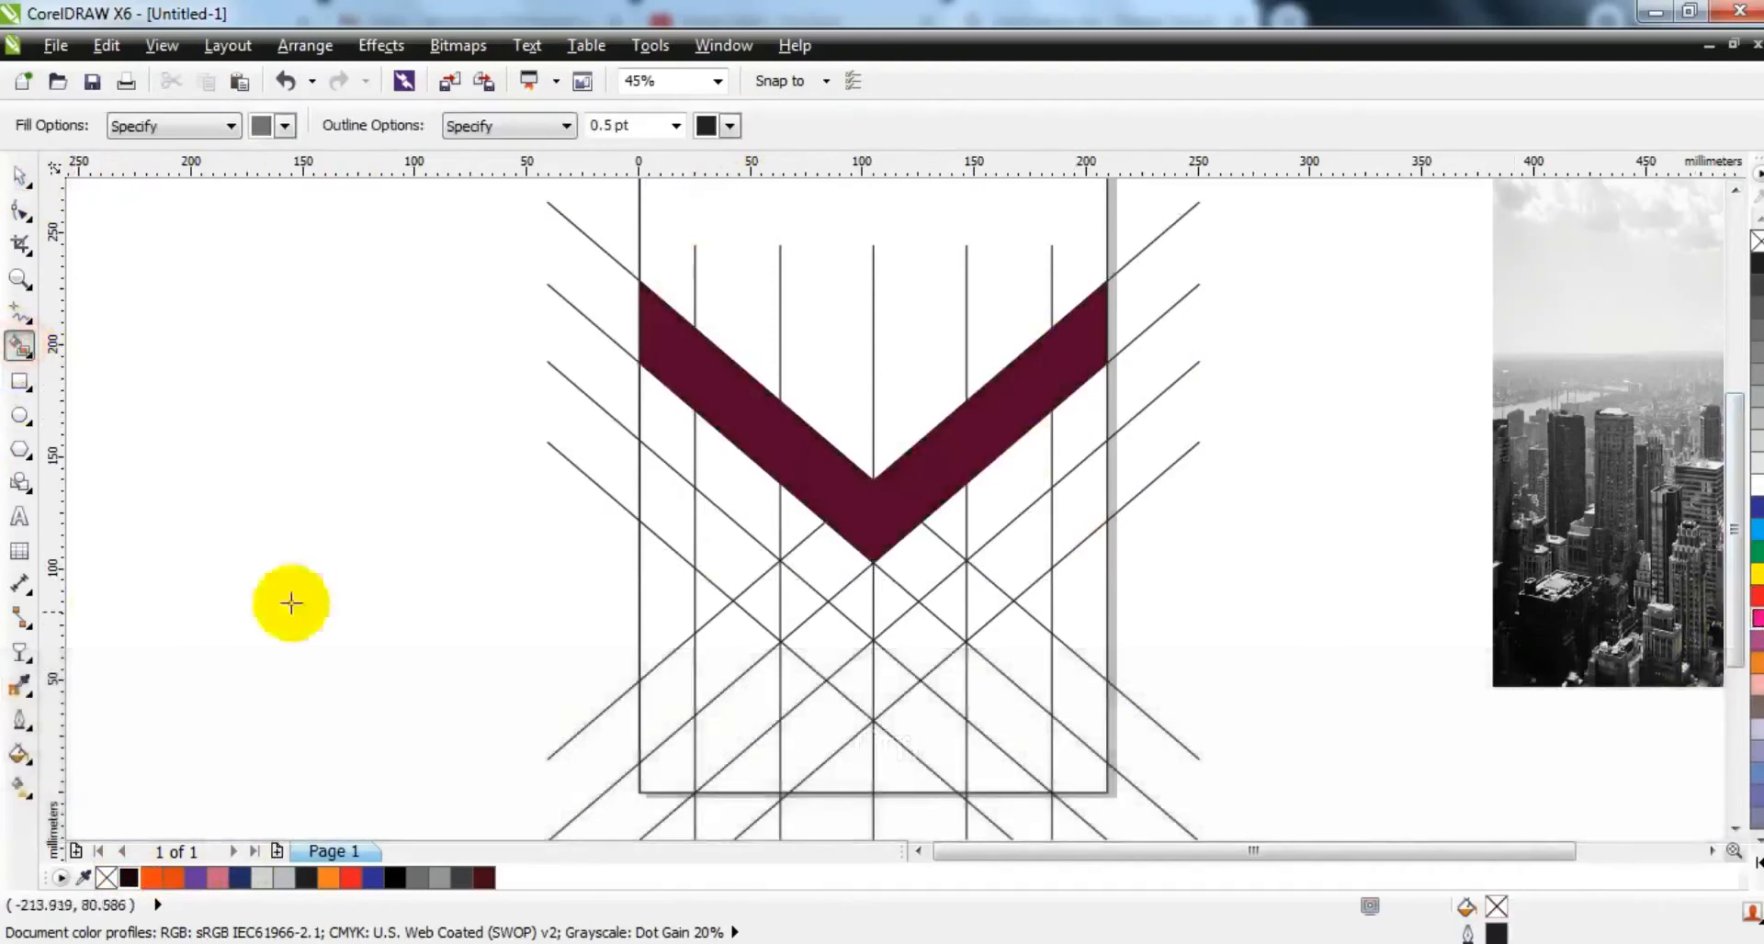
pyautogui.click(1084, 401)
pyautogui.click(1018, 473)
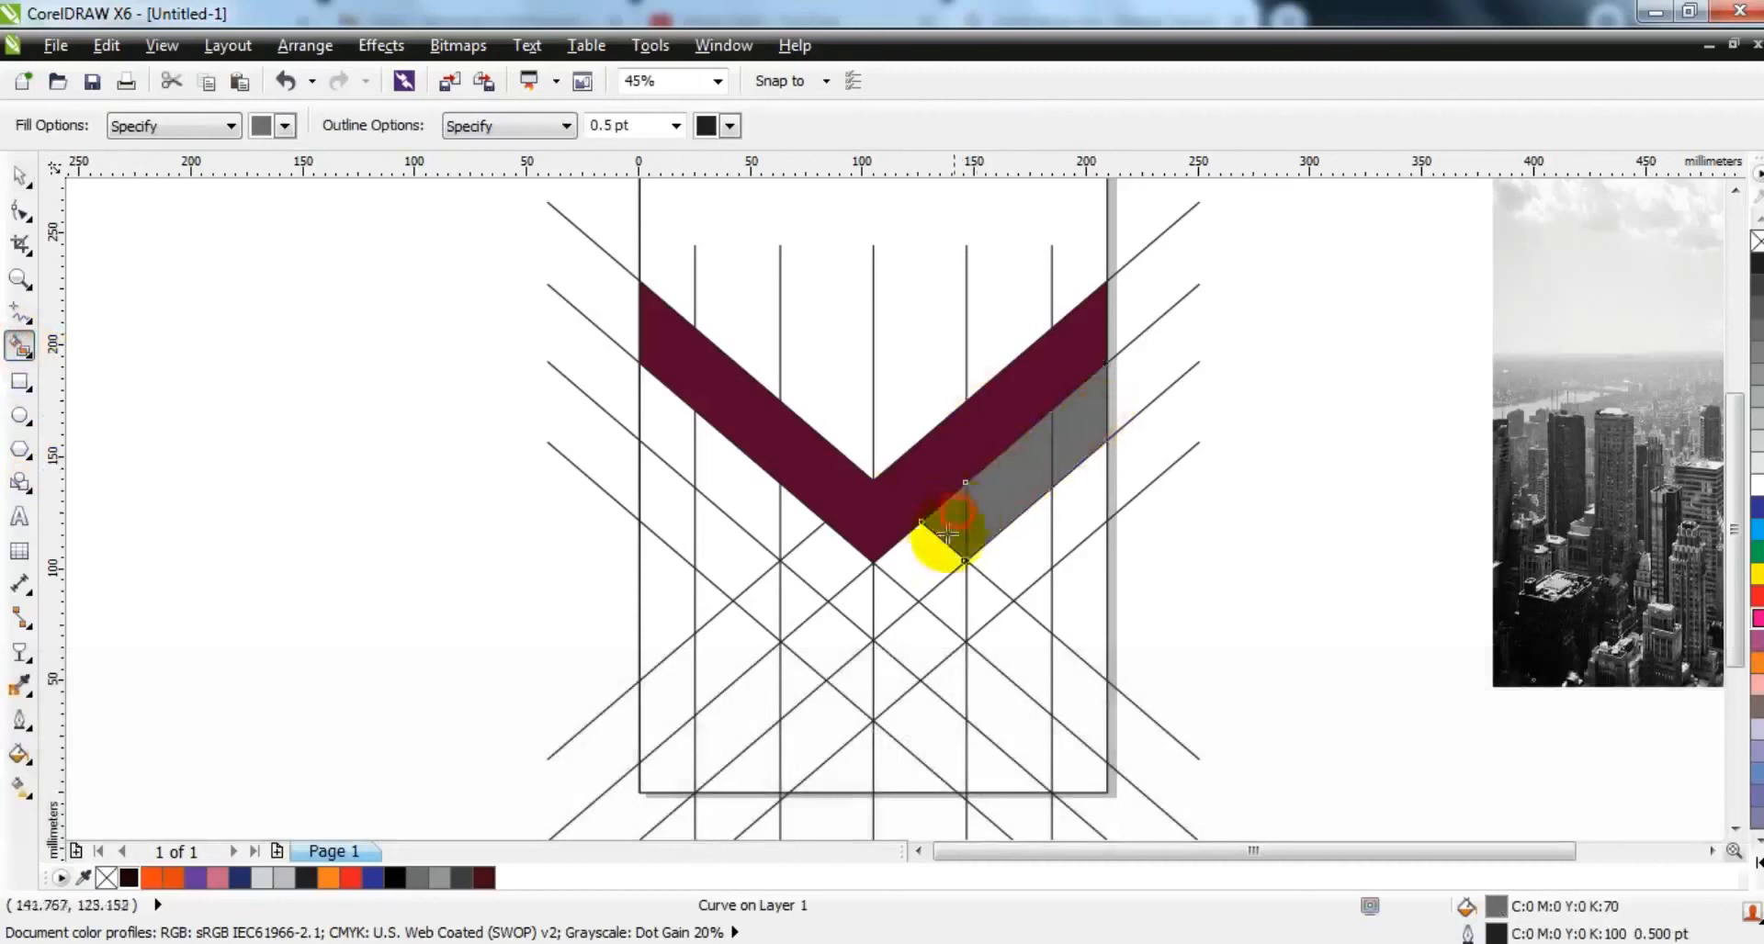
pyautogui.click(850, 595)
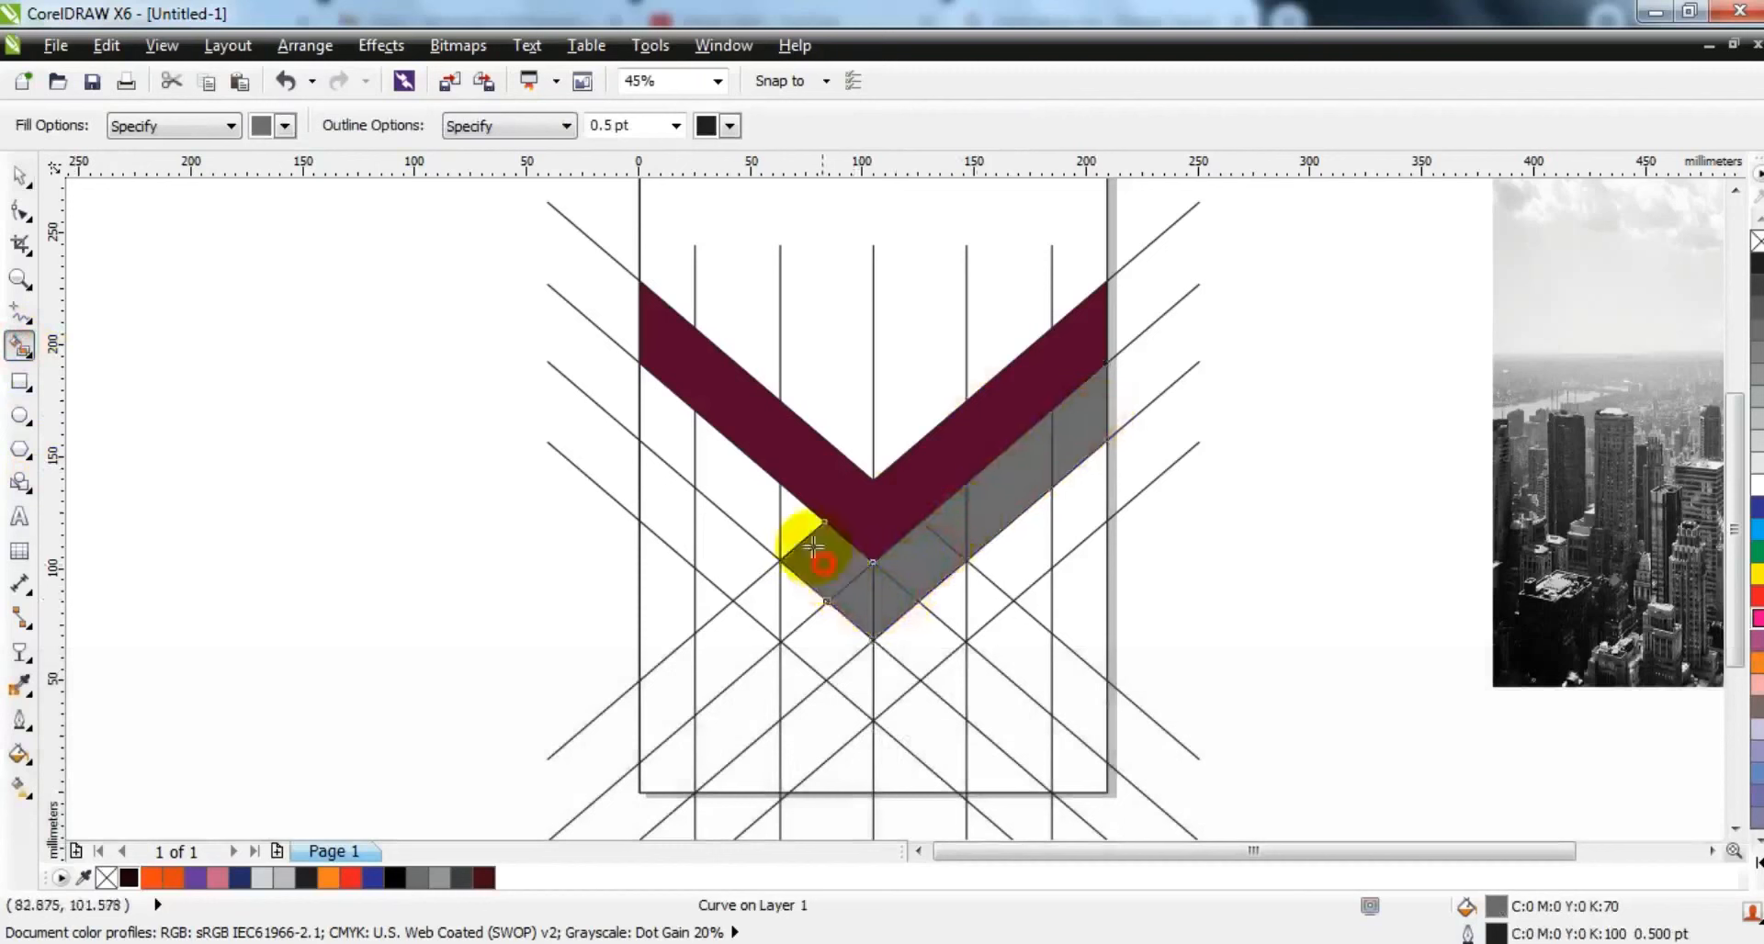
pyautogui.click(720, 484)
pyautogui.click(670, 437)
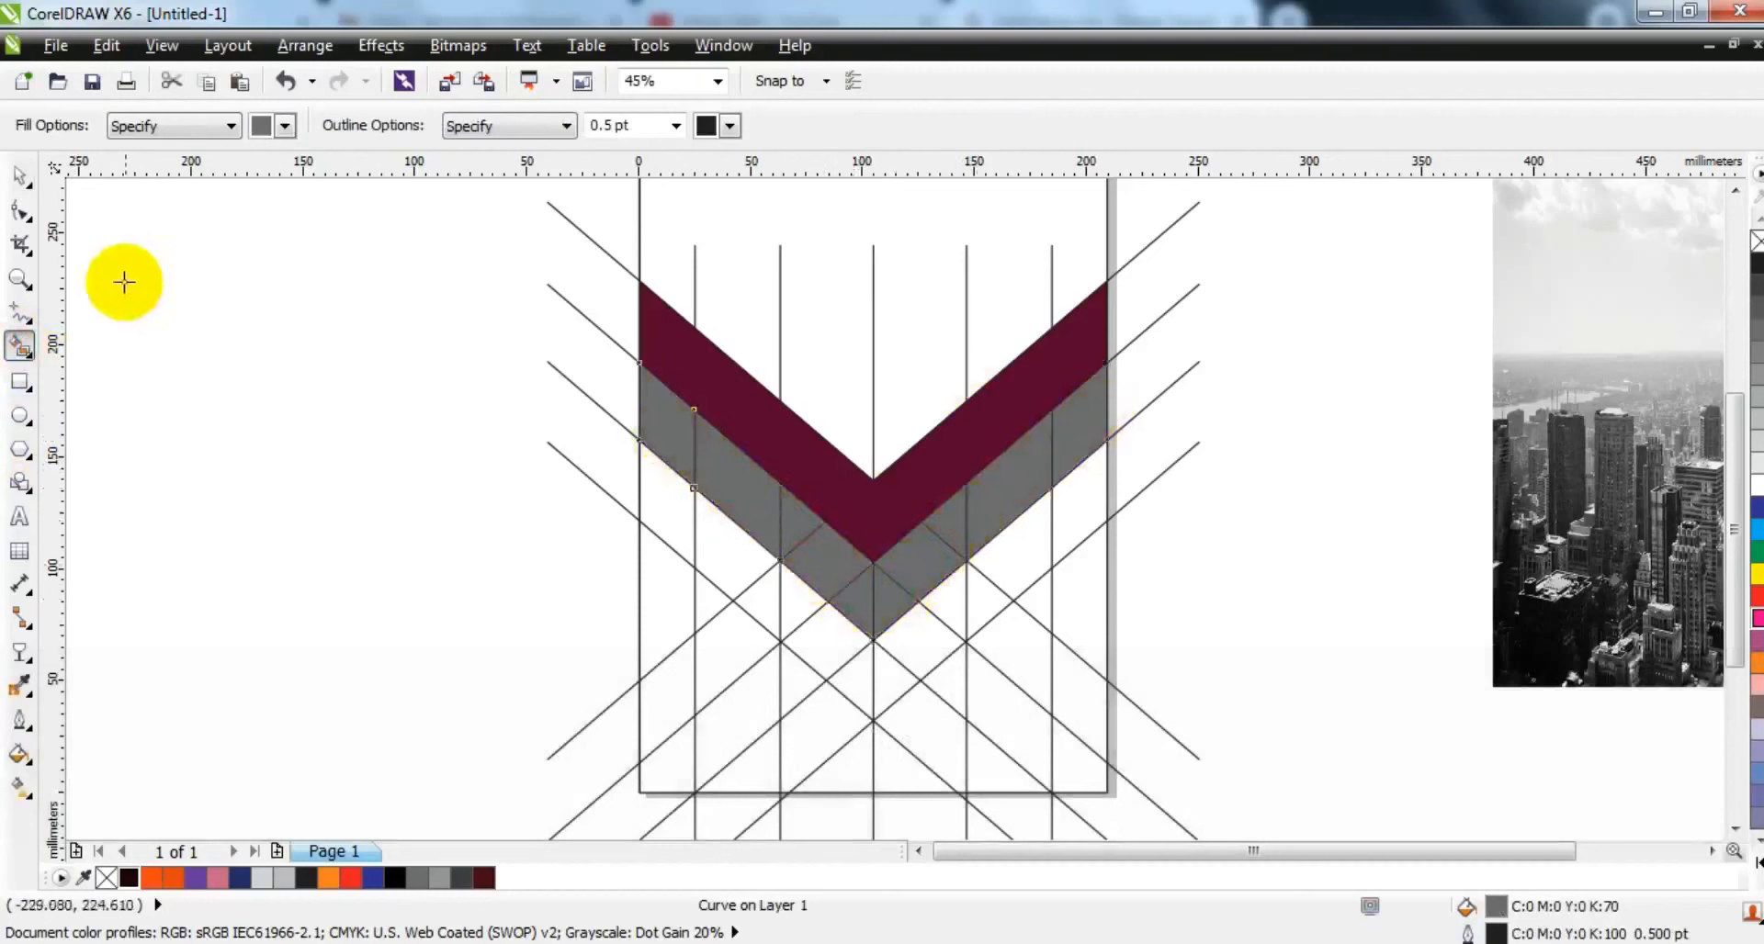
# Step: Weld the grey cells forming the left arm of the second V band, leaving out the tip cells
pyautogui.click(20, 176)
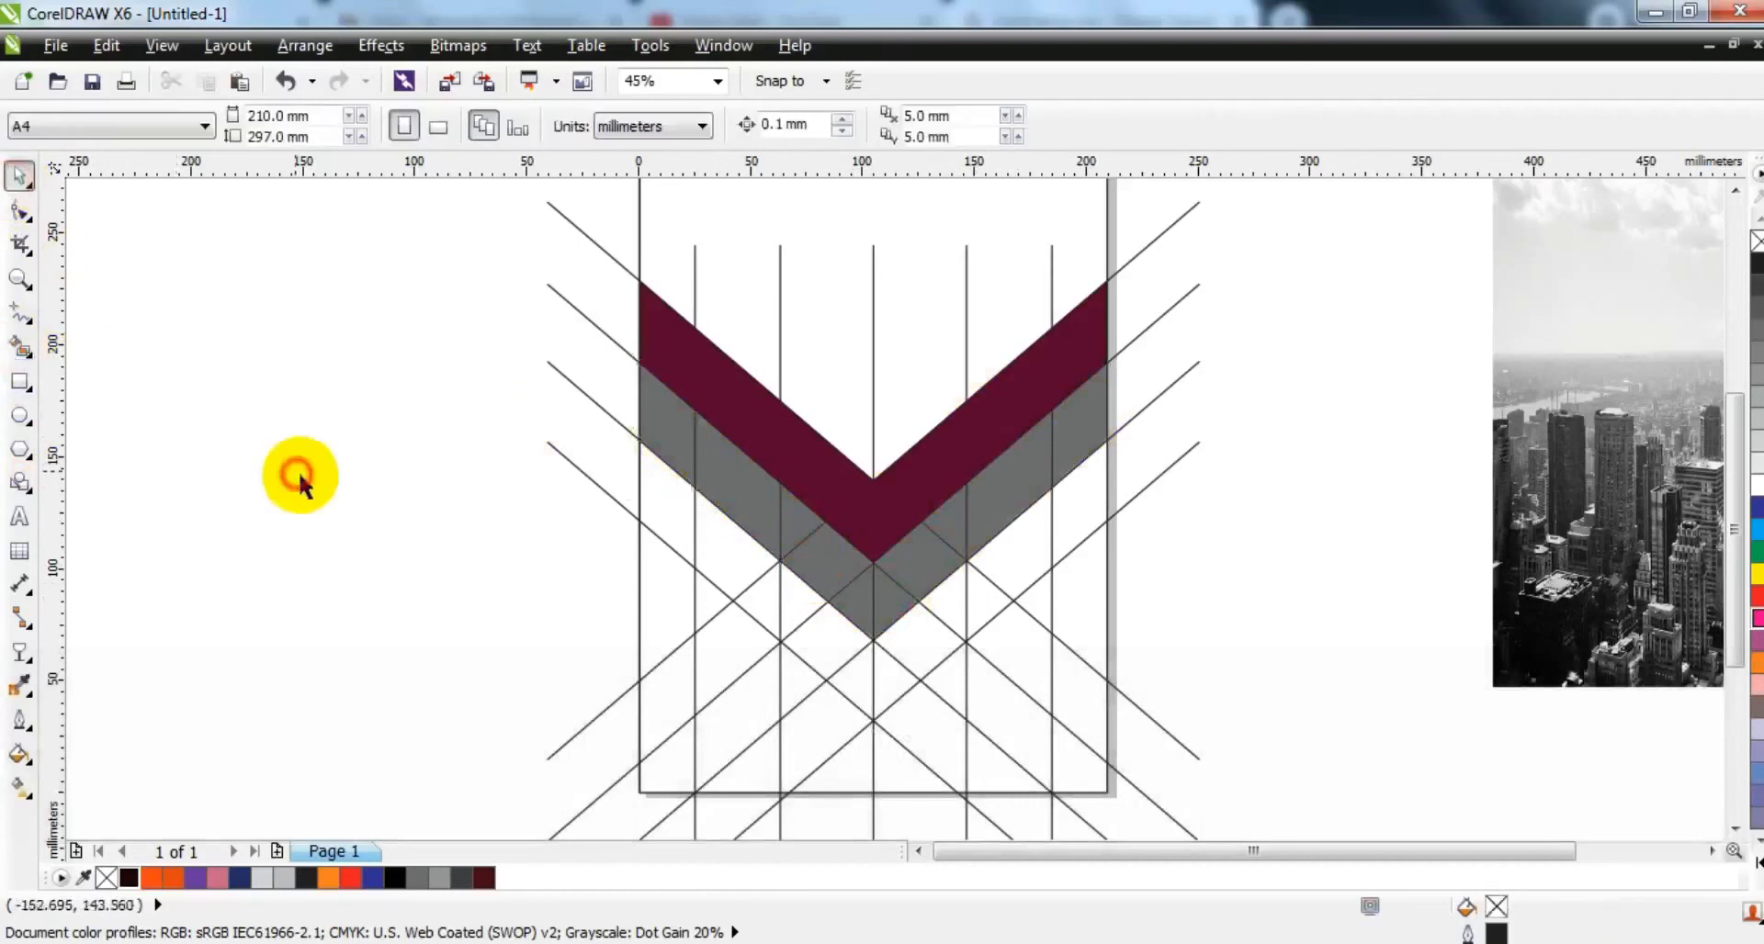
pyautogui.click(652, 444)
pyautogui.keyDown('shift'); pyautogui.click(763, 488); pyautogui.keyUp('shift')
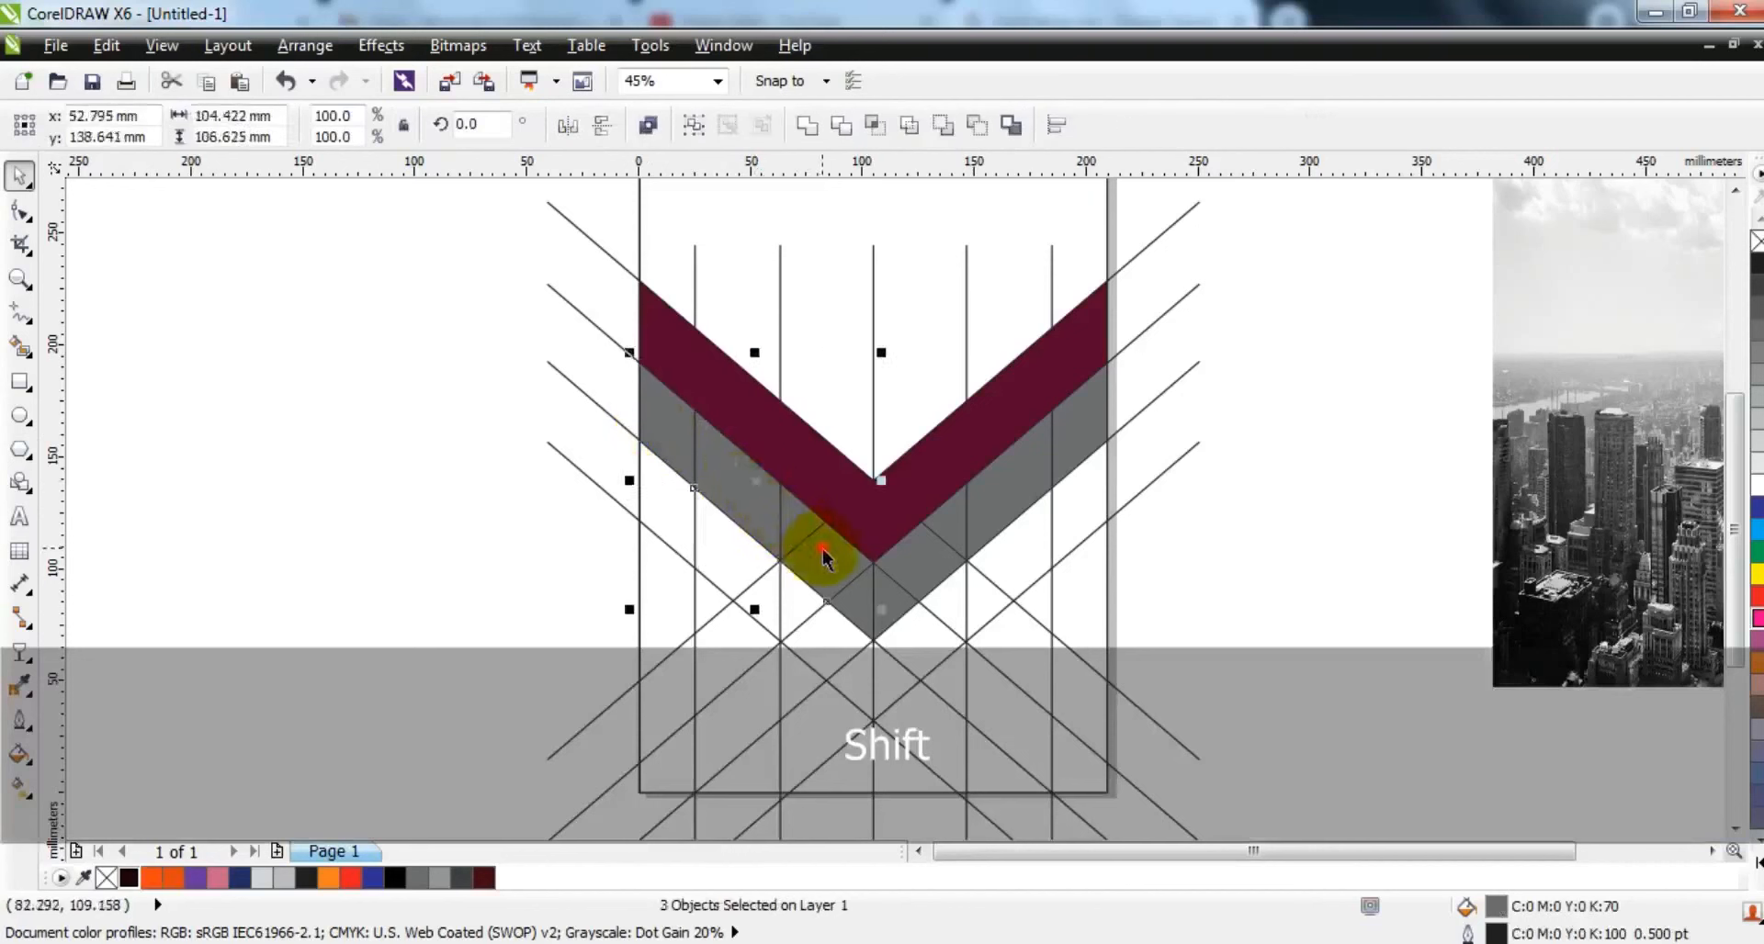
pyautogui.click(810, 126)
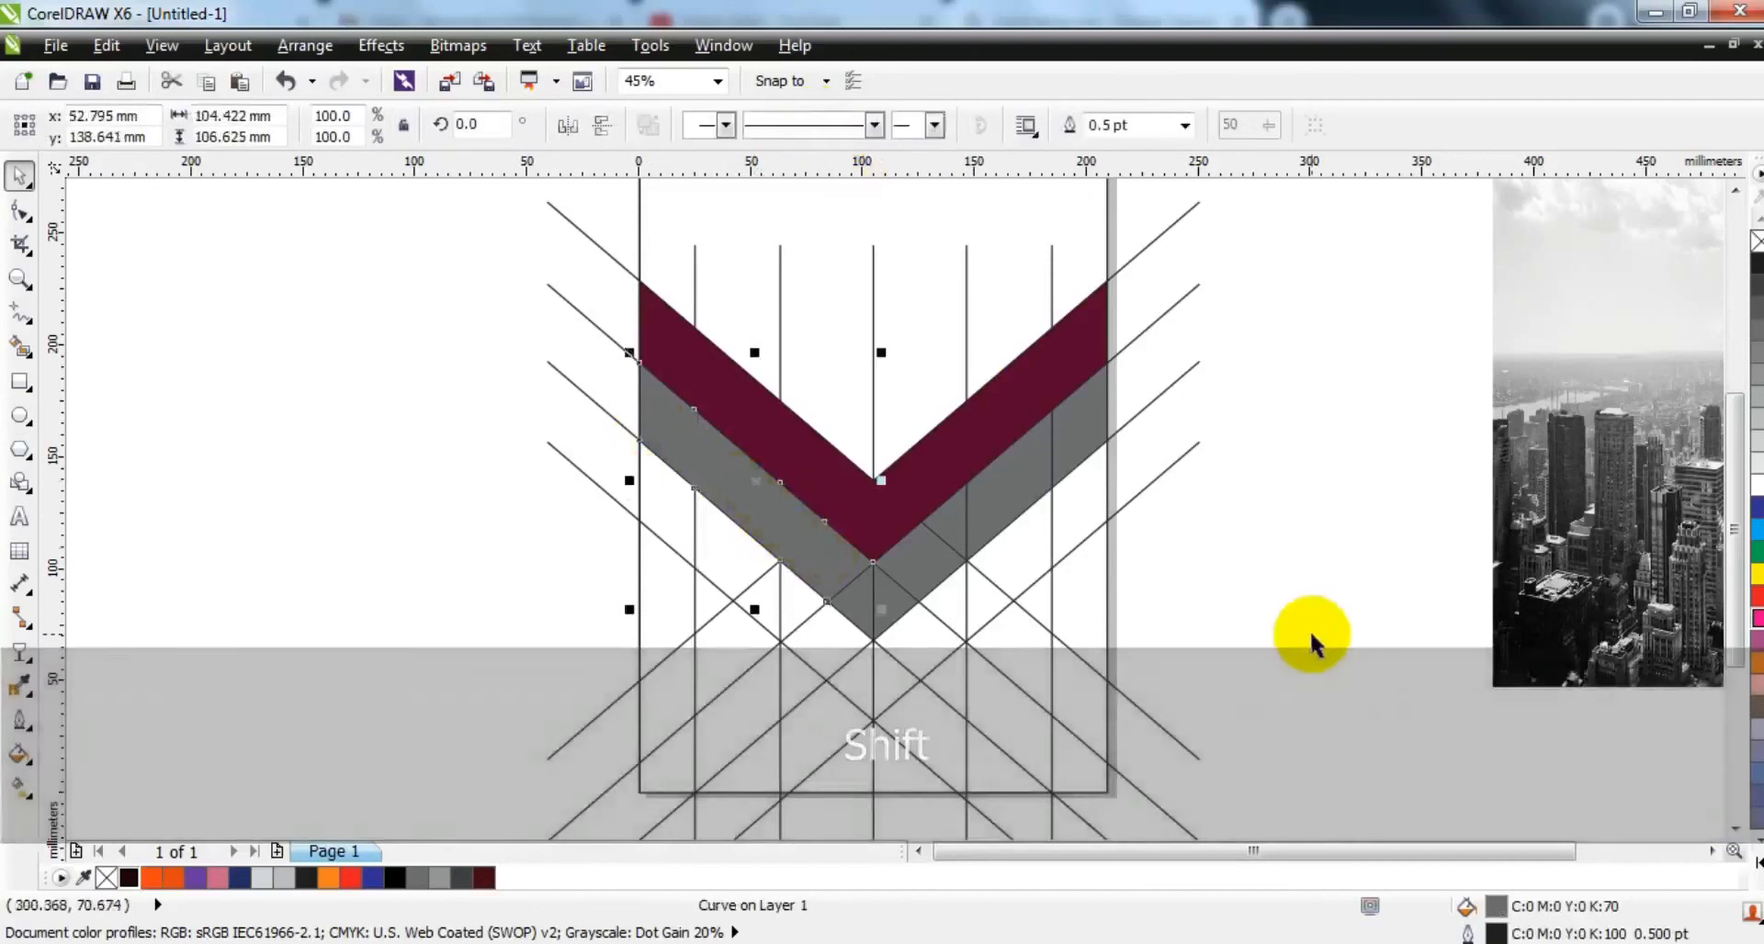
pyautogui.click(1311, 635)
# Step: Weld the grey cells forming the right arm of the second V band, leaving out the tip cells
pyautogui.click(931, 555)
pyautogui.keyDown('shift'); pyautogui.click(948, 516); pyautogui.keyUp('shift')
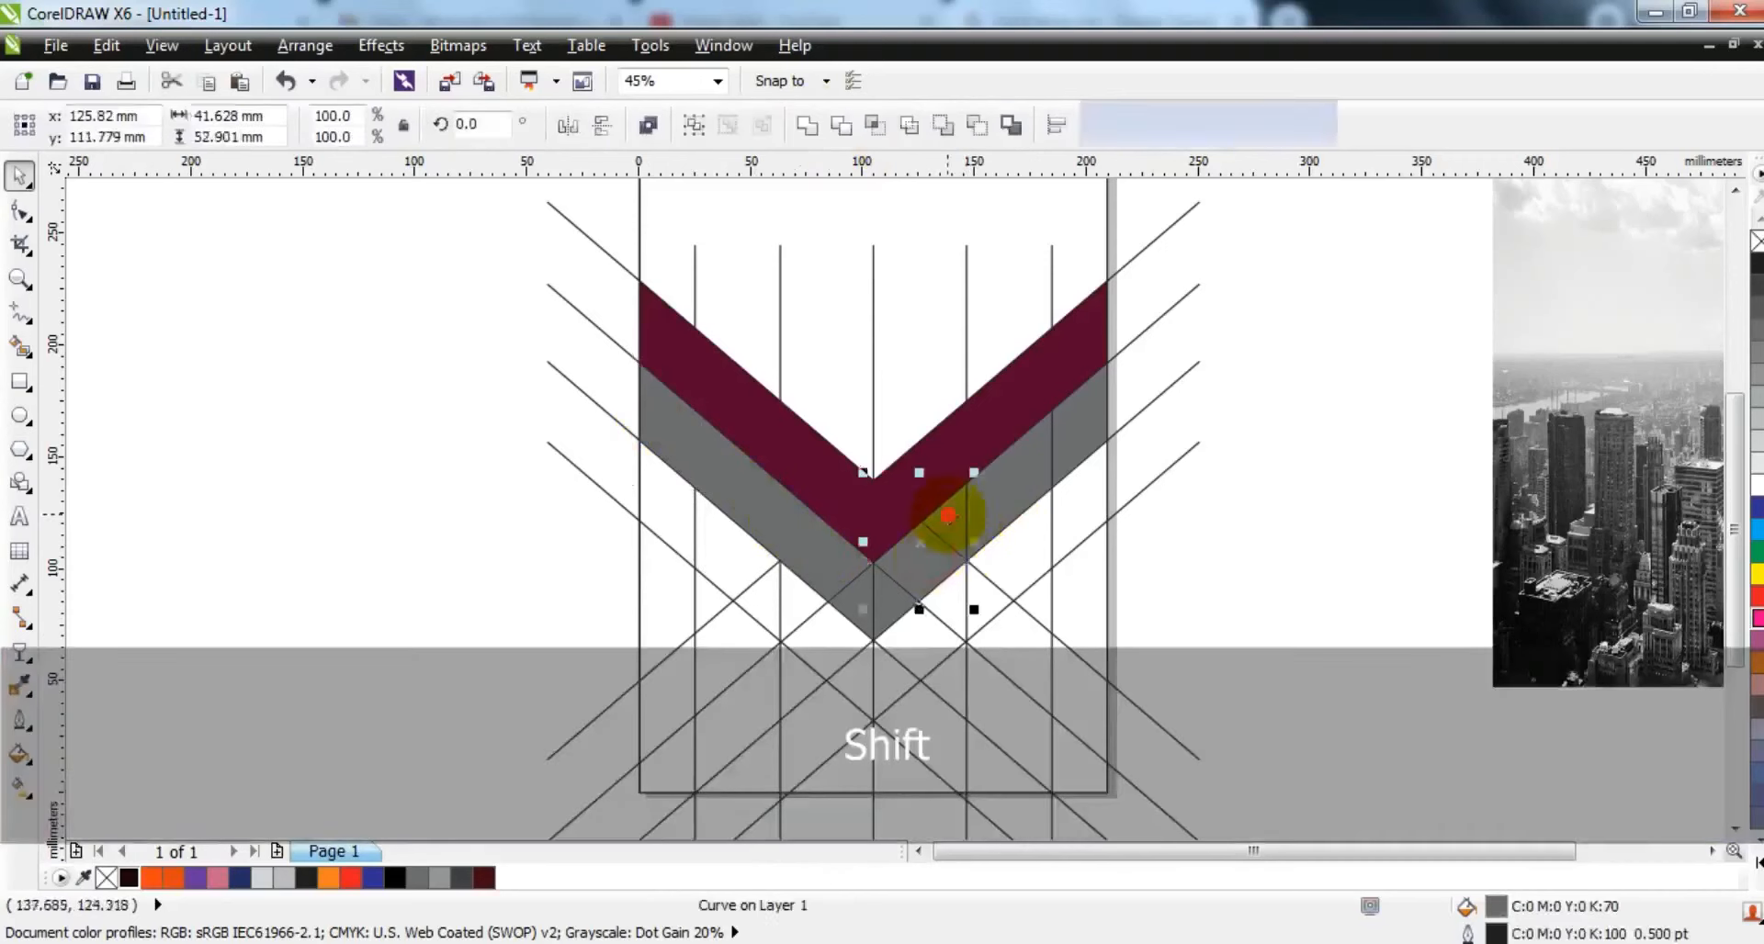
pyautogui.keyDown('shift'); pyautogui.click(1023, 471); pyautogui.keyUp('shift')
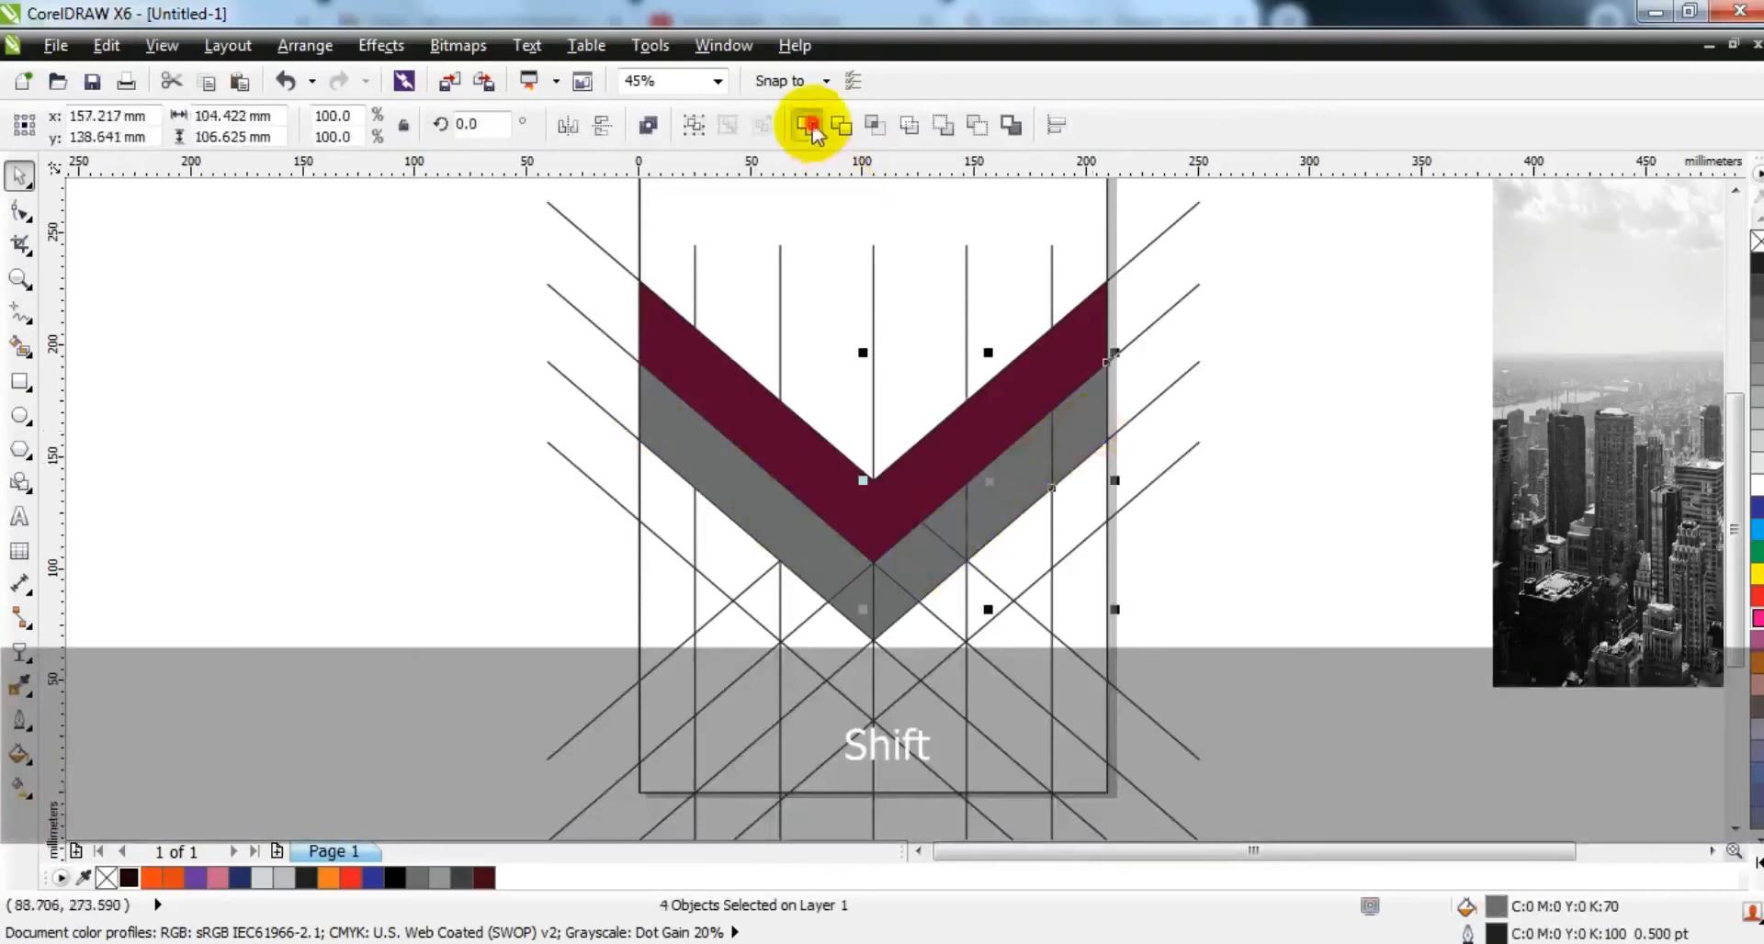
pyautogui.click(808, 125)
pyautogui.click(1309, 514)
# Step: Give the right arm of the second band a linear gradient from purple near the centre to pink at the page edge
pyautogui.click(874, 523)
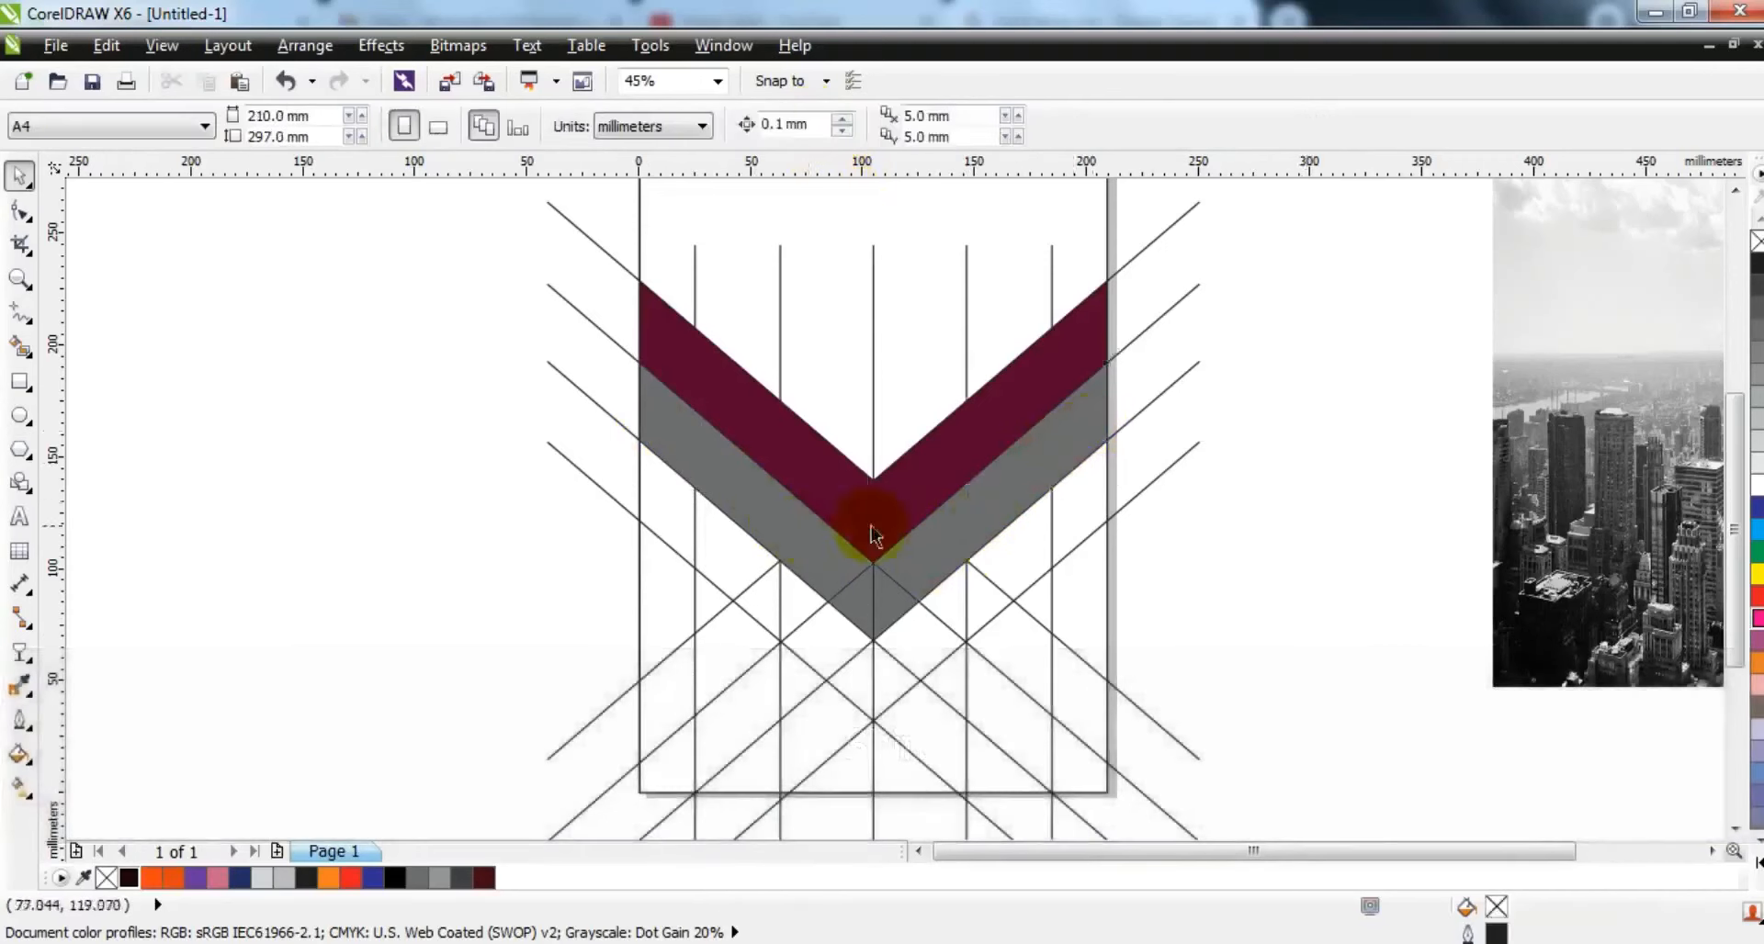
pyautogui.click(198, 878)
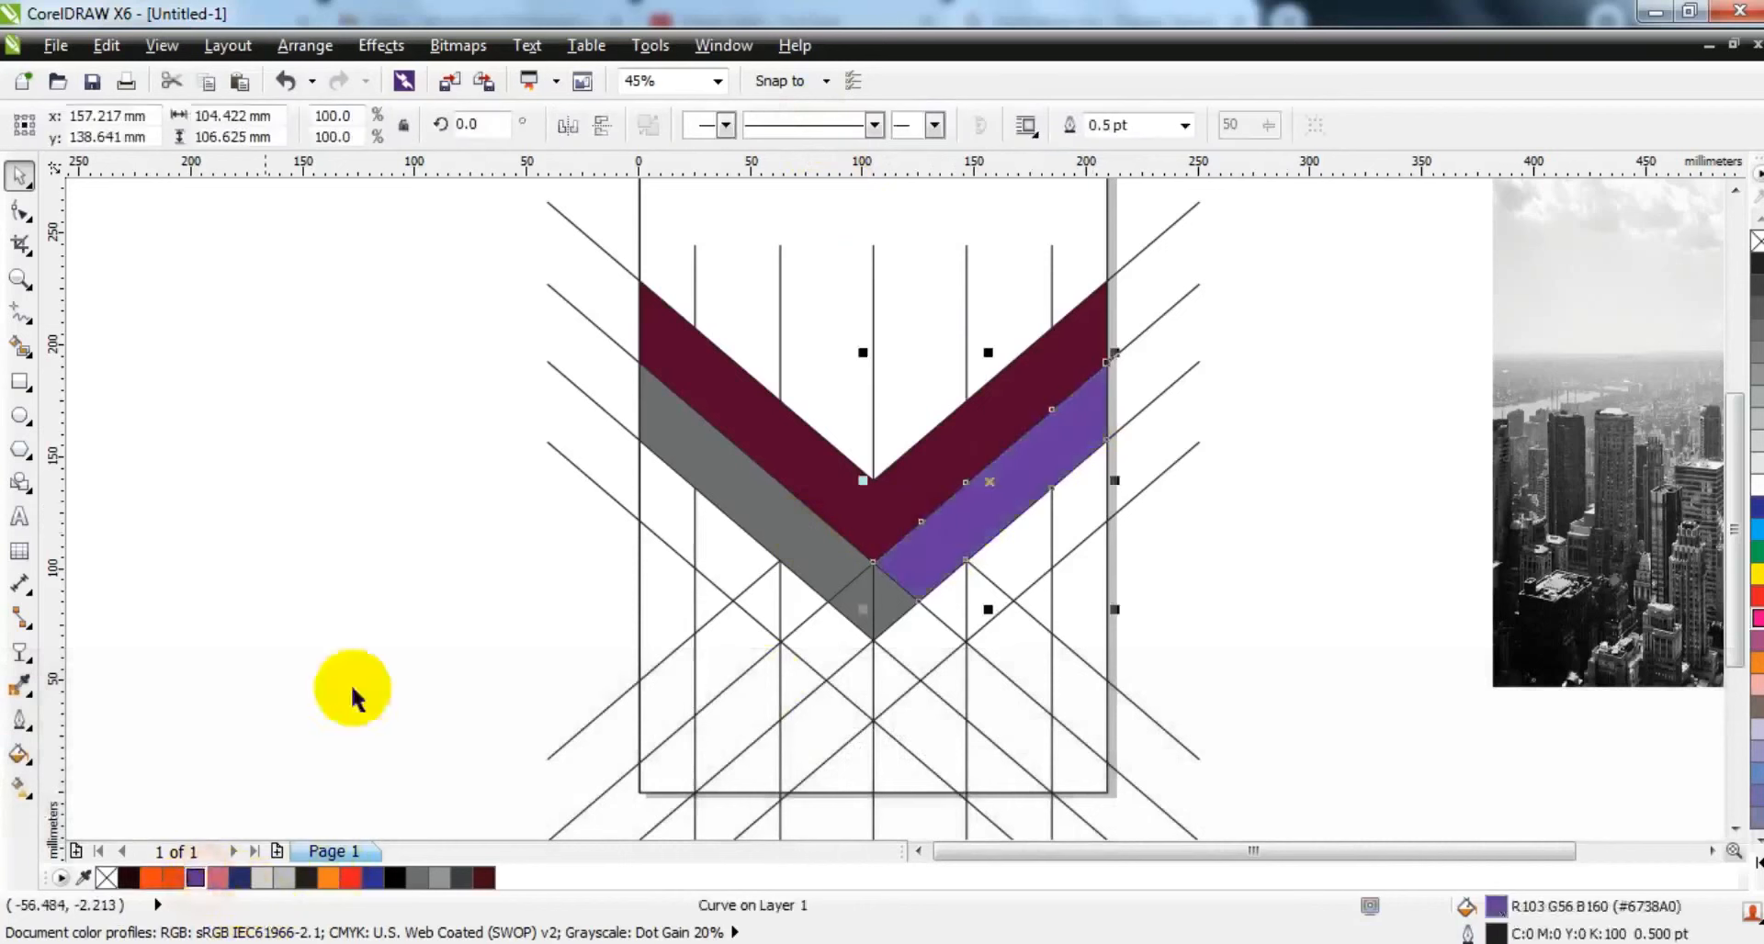
pyautogui.click(22, 781)
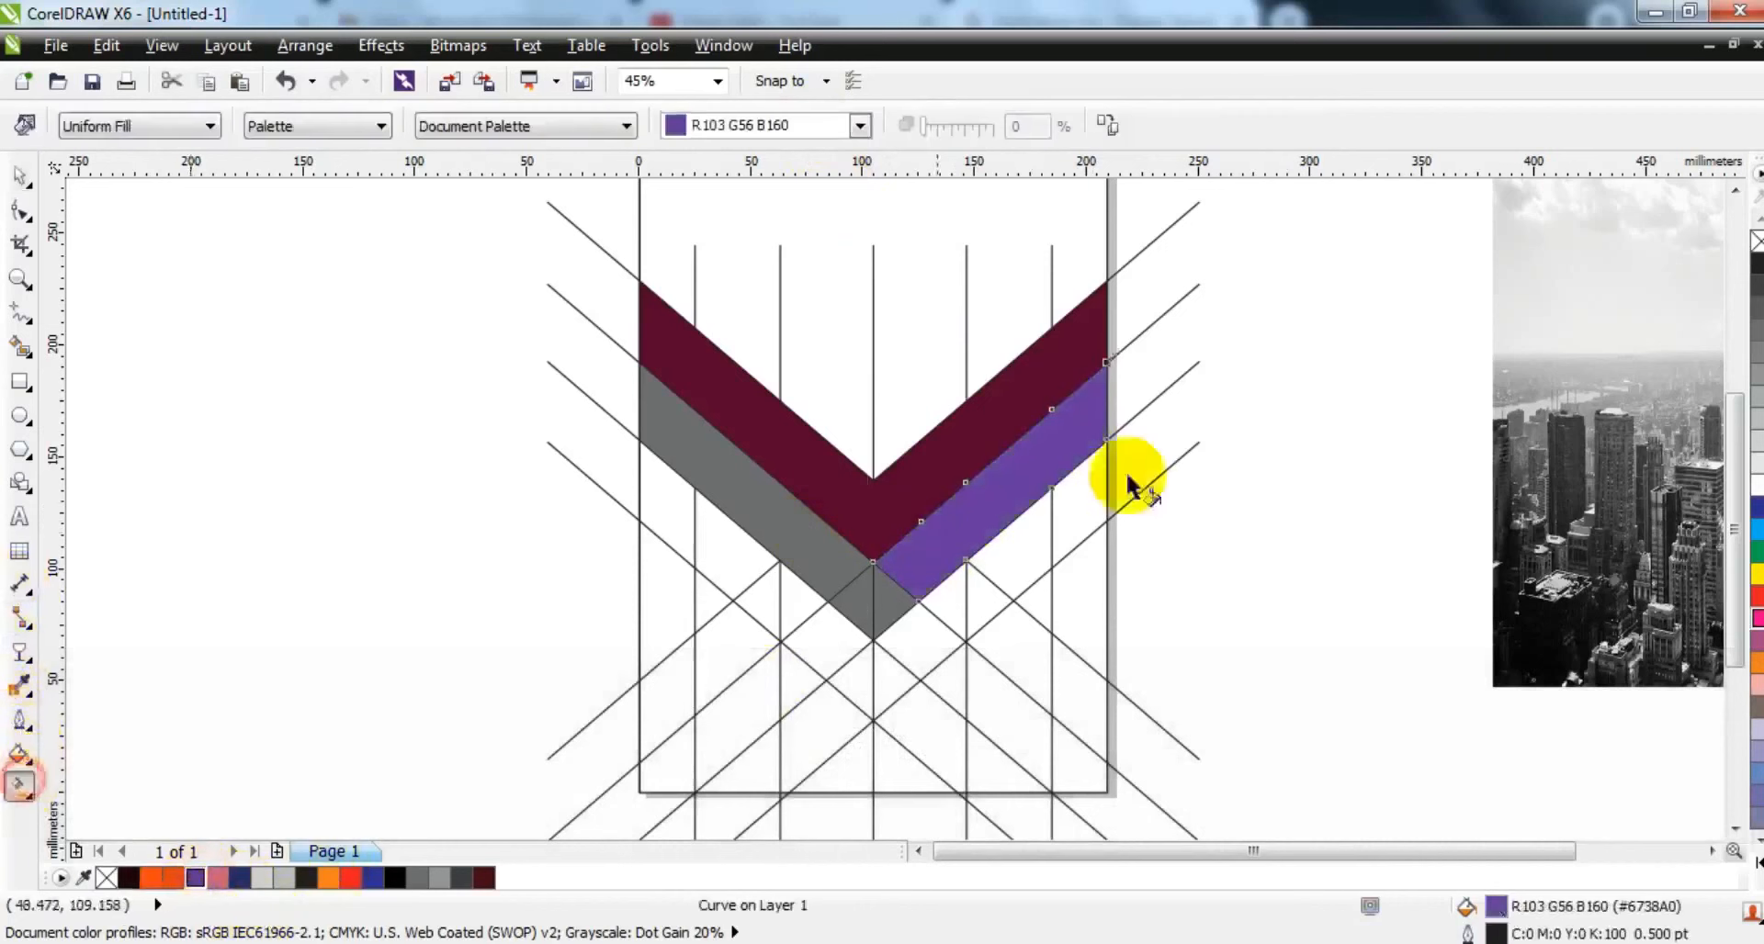
pyautogui.moveTo(906, 580); pyautogui.dragTo(1065, 433)
pyautogui.moveTo(216, 884); pyautogui.dragTo(1080, 444)
pyautogui.click(900, 581)
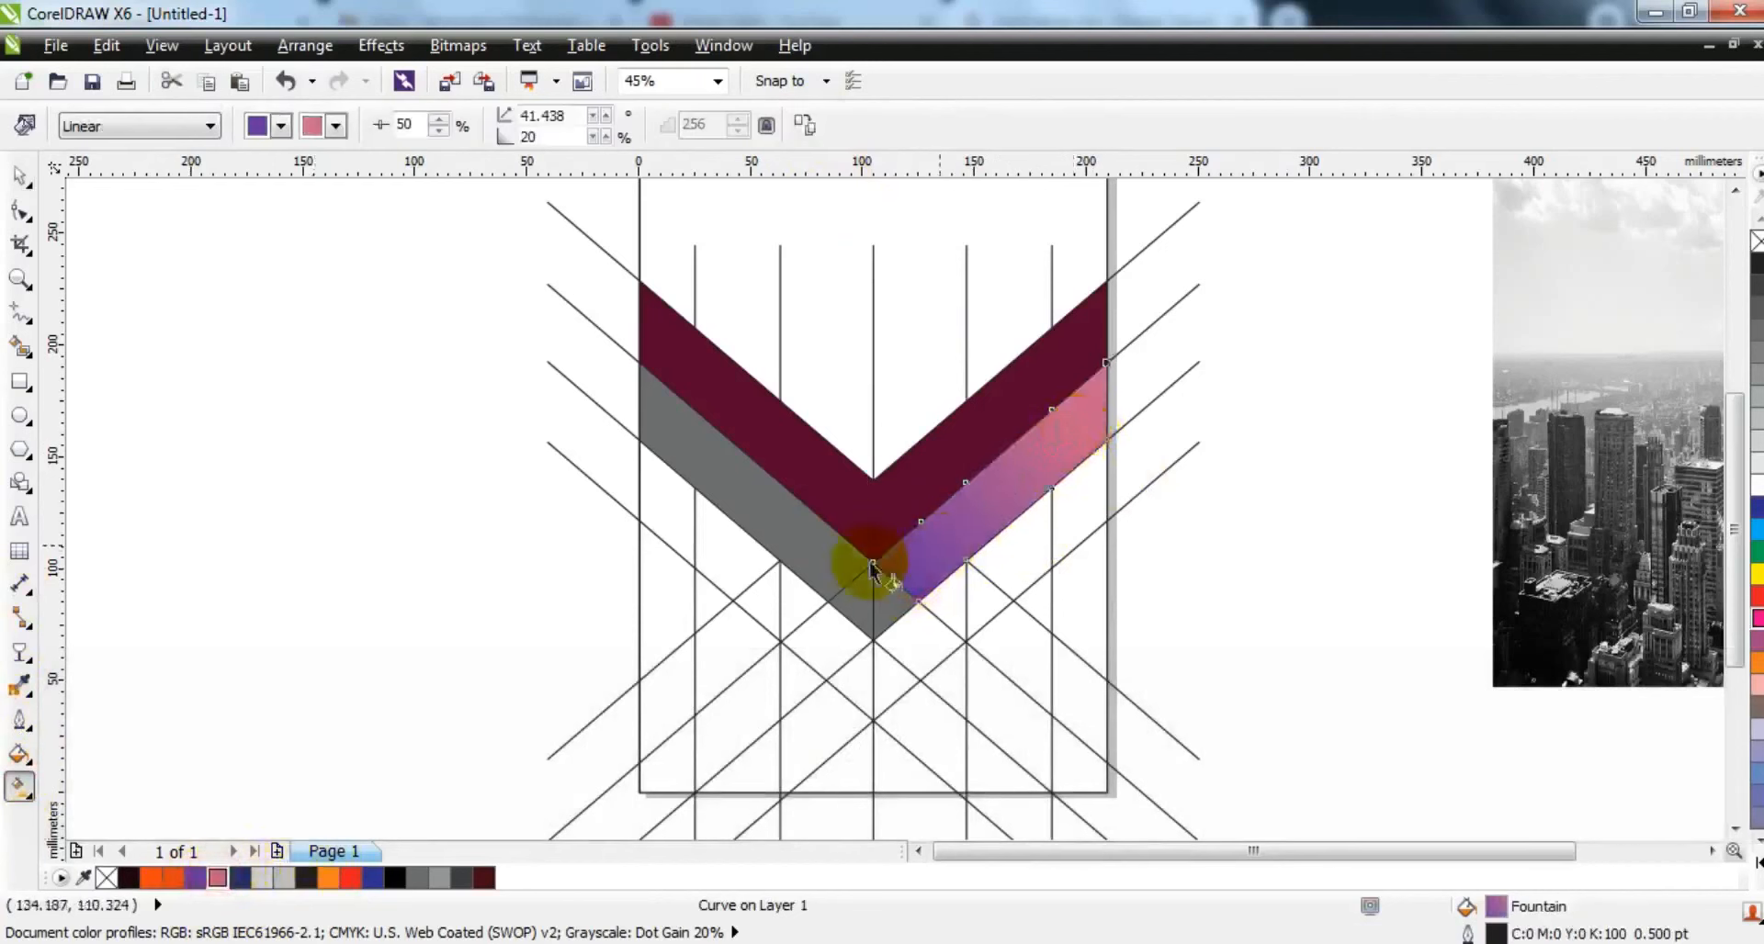
# Step: Give the left arm of the second band a matching linear gradient from purple near the centre to pink at the page edge
pyautogui.click(863, 574)
pyautogui.click(195, 877)
pyautogui.moveTo(856, 581); pyautogui.dragTo(673, 440)
pyautogui.moveTo(217, 877); pyautogui.dragTo(675, 435)
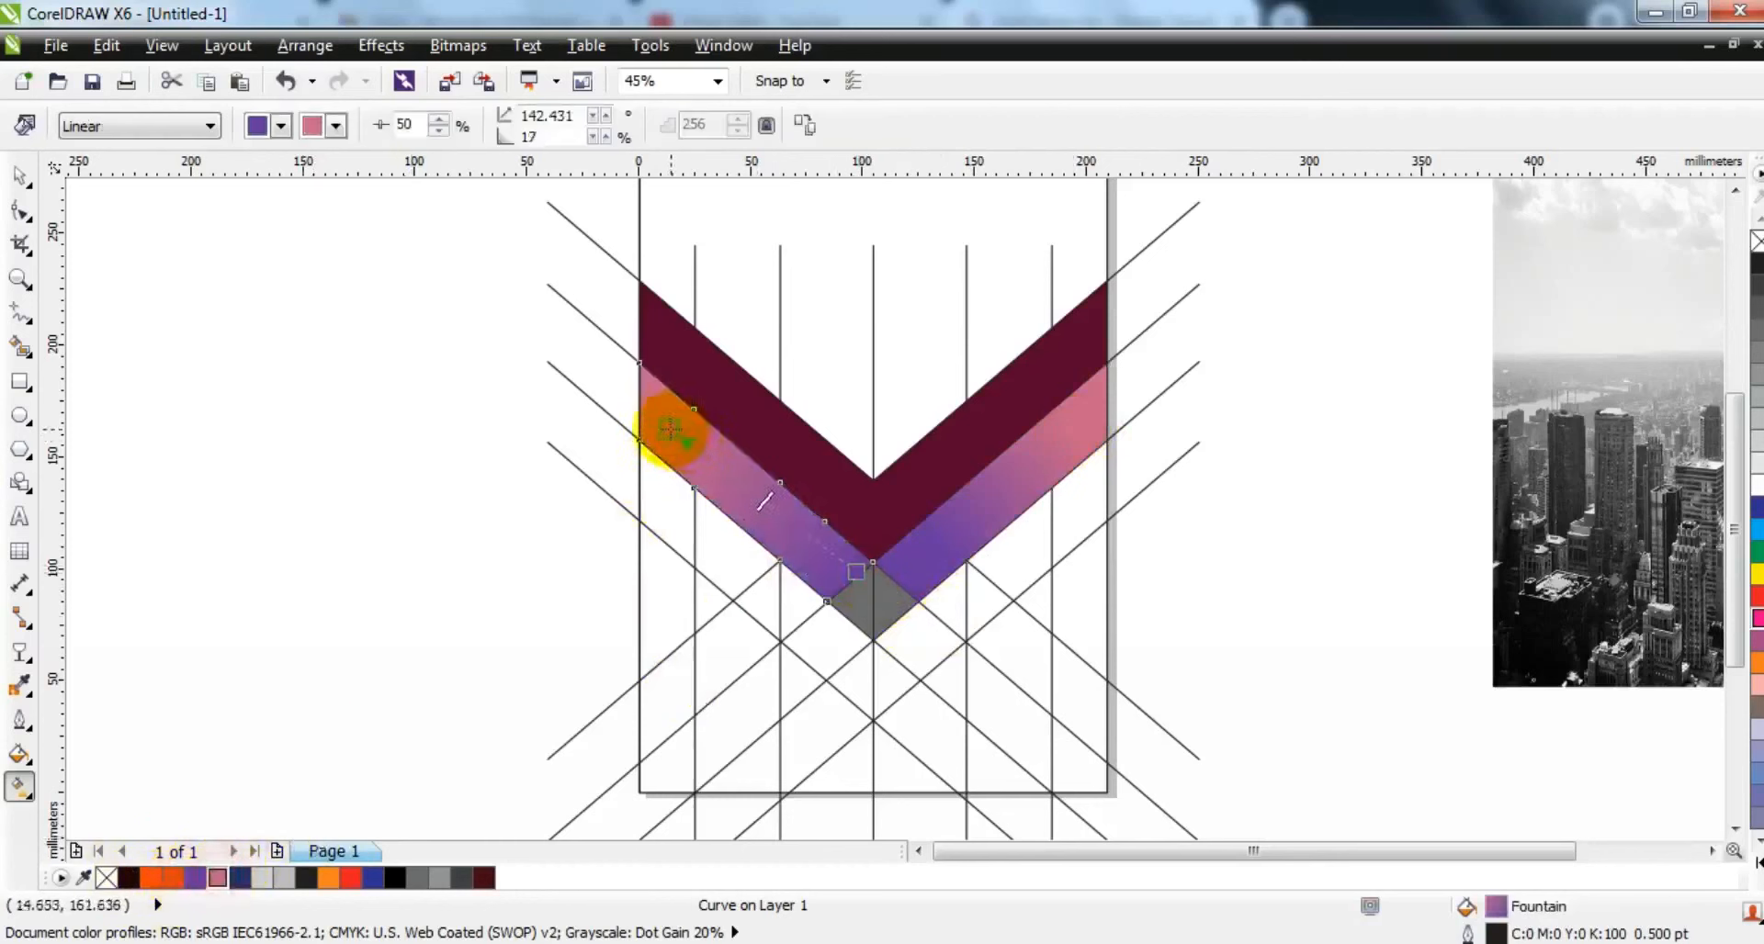
# Step: Weld the two grey cells at the tip of the second band into one diamond
pyautogui.click(20, 177)
pyautogui.press('Escape')
pyautogui.click(857, 594)
pyautogui.keyDown('shift'); pyautogui.click(890, 596); pyautogui.keyUp('shift')
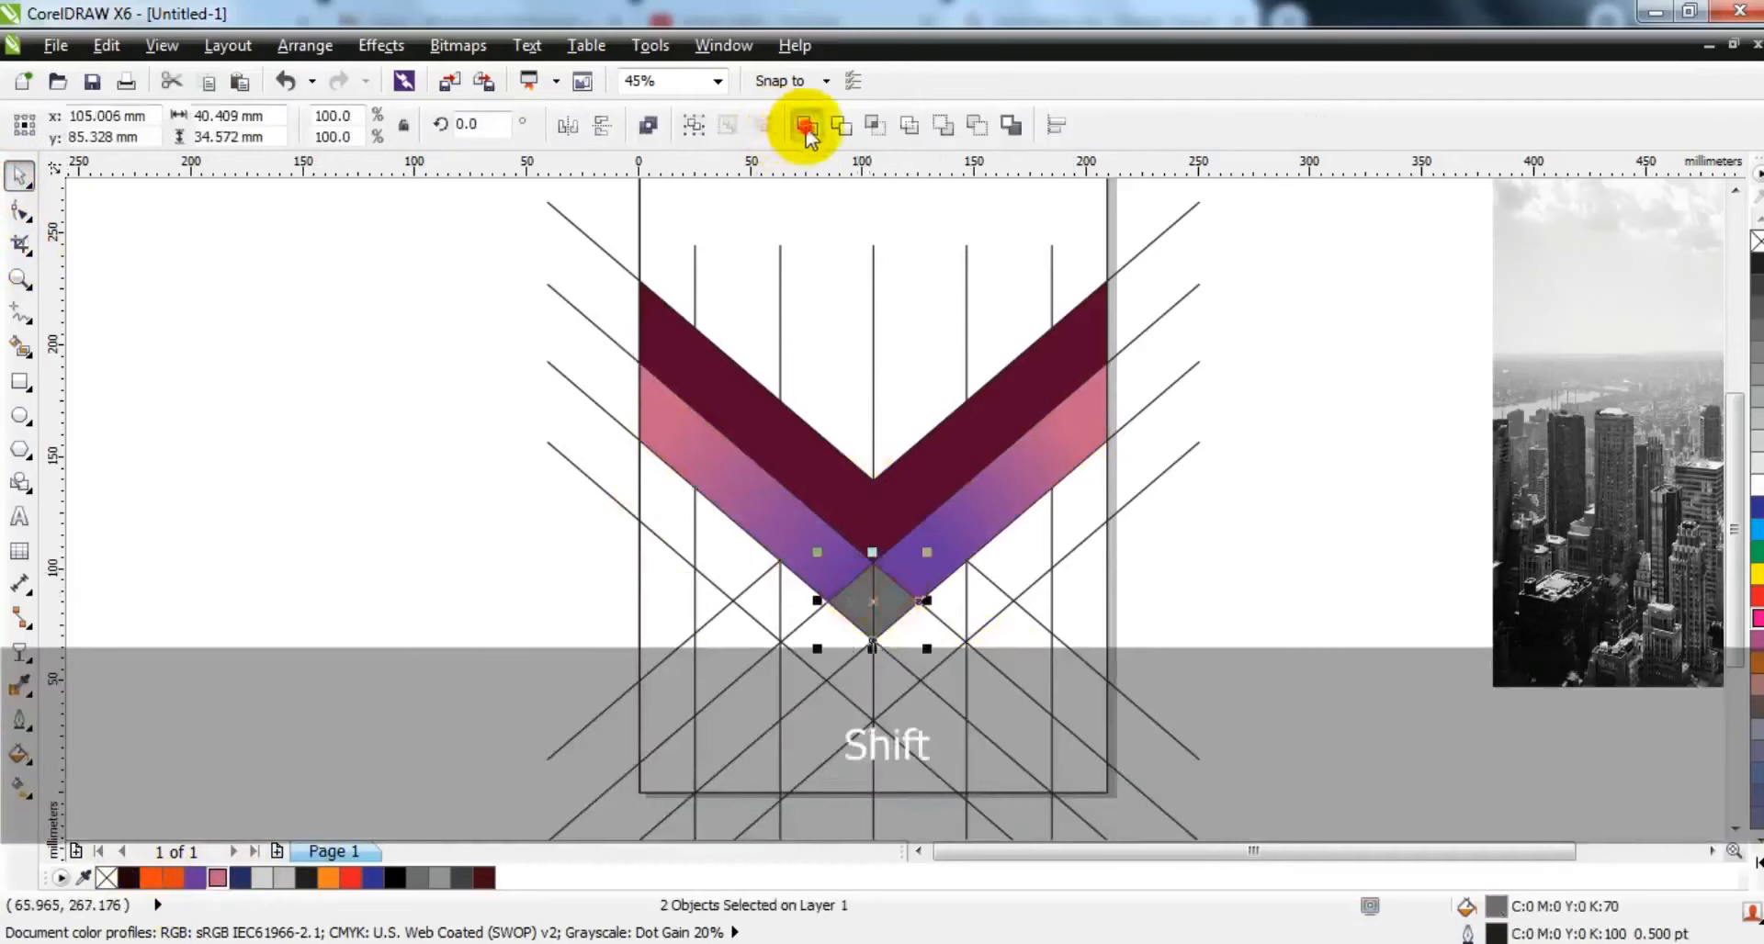
pyautogui.click(805, 127)
# Step: Fill the diamond at the second band's tip with a linear gradient running upwards from purple to pink
pyautogui.click(195, 877)
pyautogui.press('g')
pyautogui.moveTo(871, 644); pyautogui.dragTo(866, 539)
pyautogui.moveTo(217, 878); pyautogui.dragTo(866, 538)
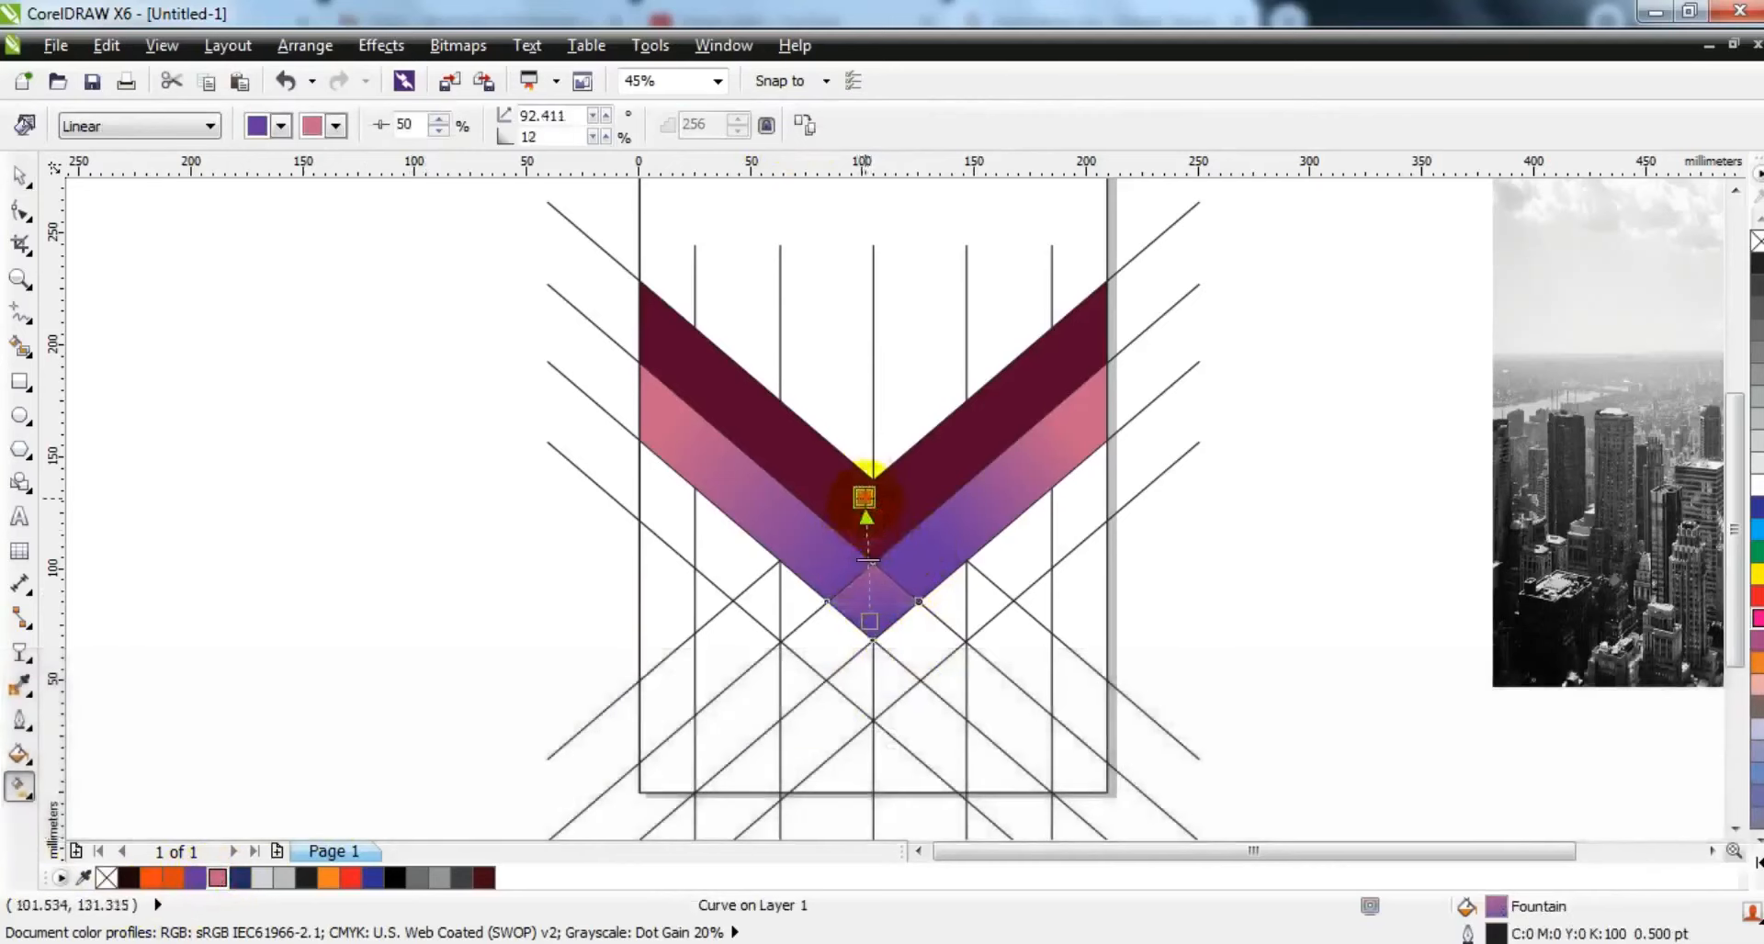
pyautogui.click(20, 175)
pyautogui.click(346, 500)
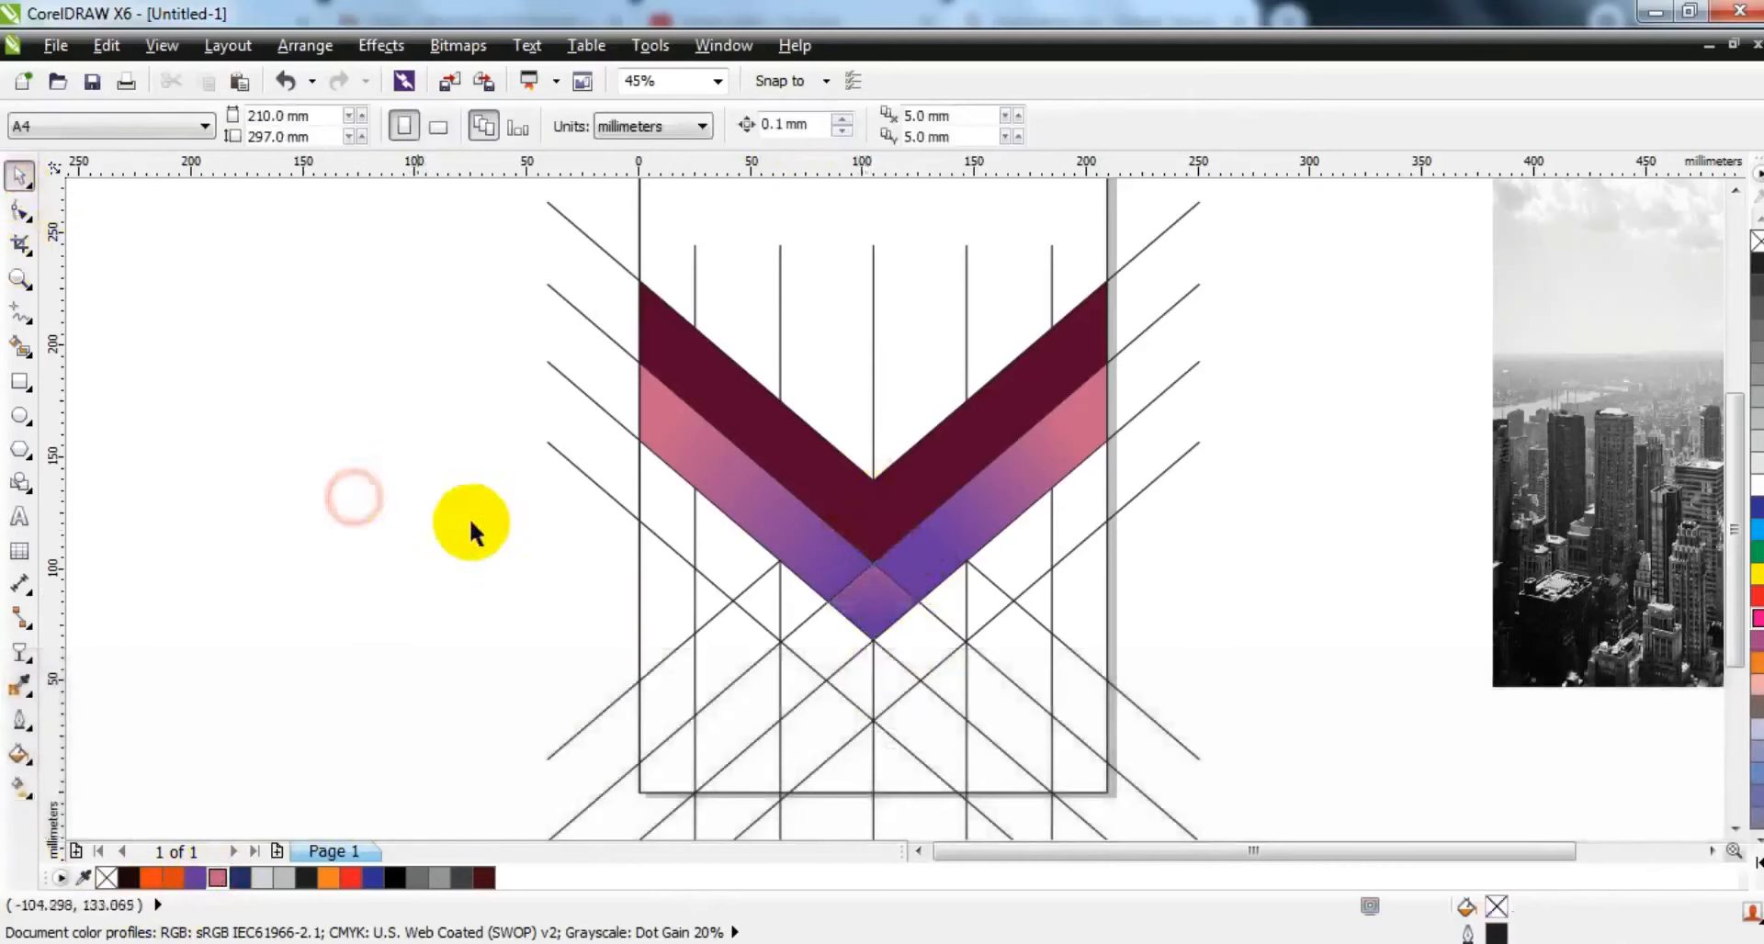
# Step: Smart-fill the cells of both arms of the third band, below the purple-pink one, with 70% grey
pyautogui.click(19, 351)
pyautogui.click(671, 503)
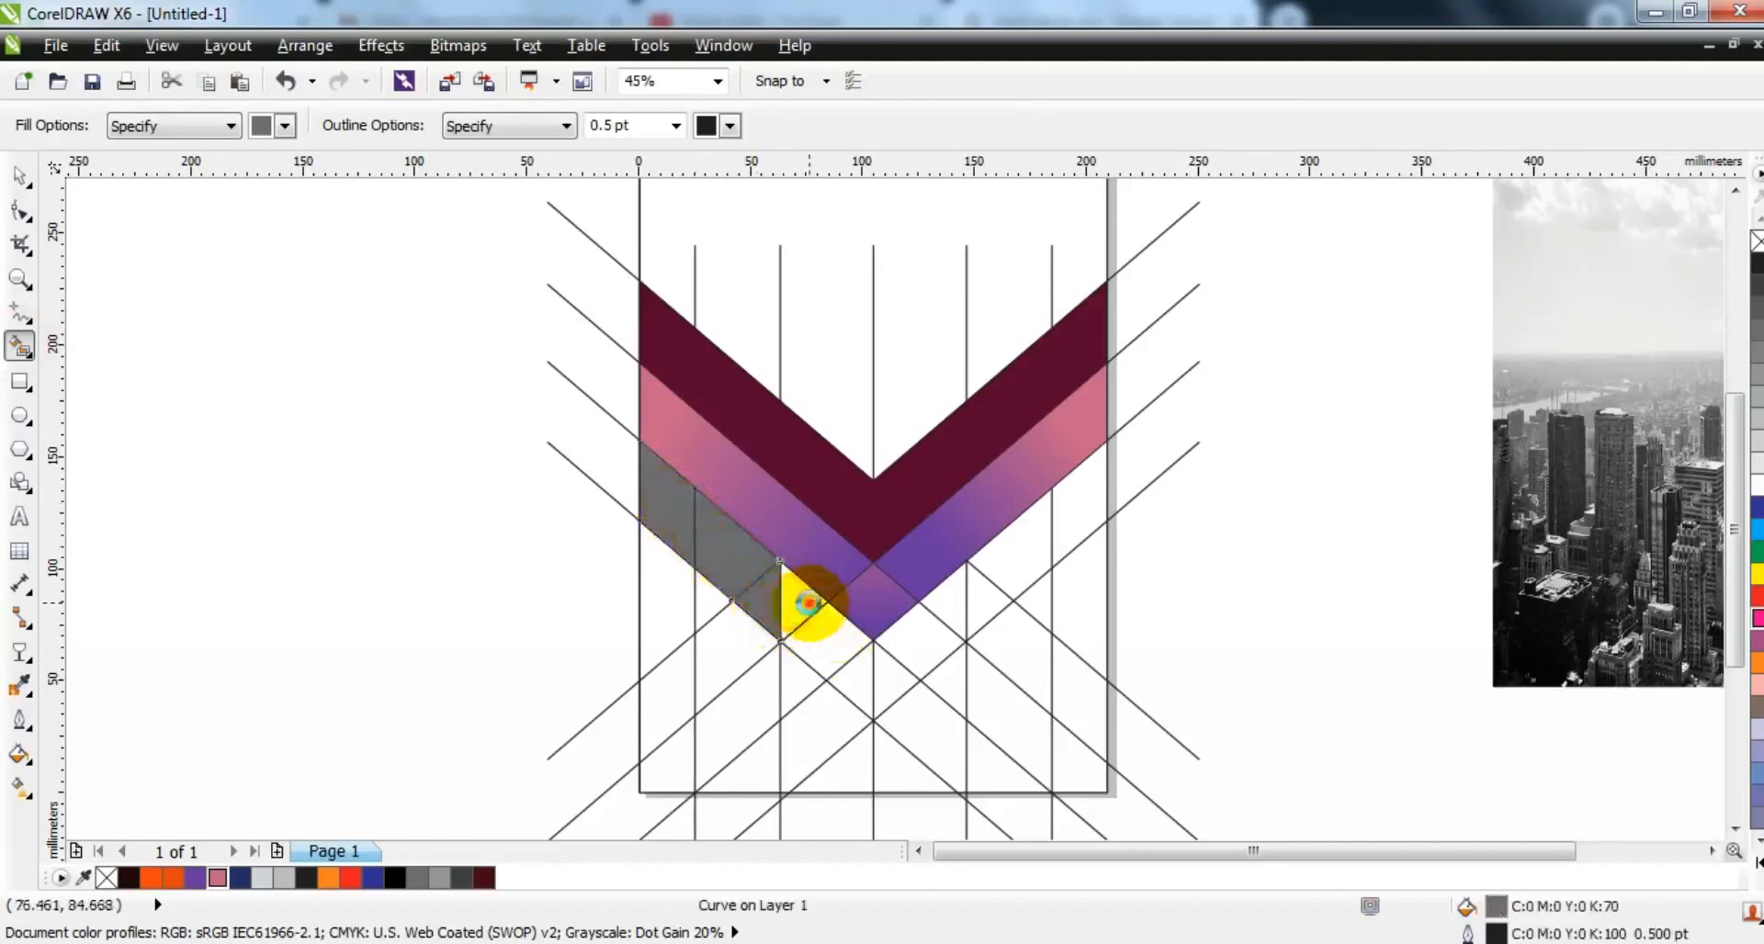
pyautogui.click(808, 602)
pyautogui.click(1047, 532)
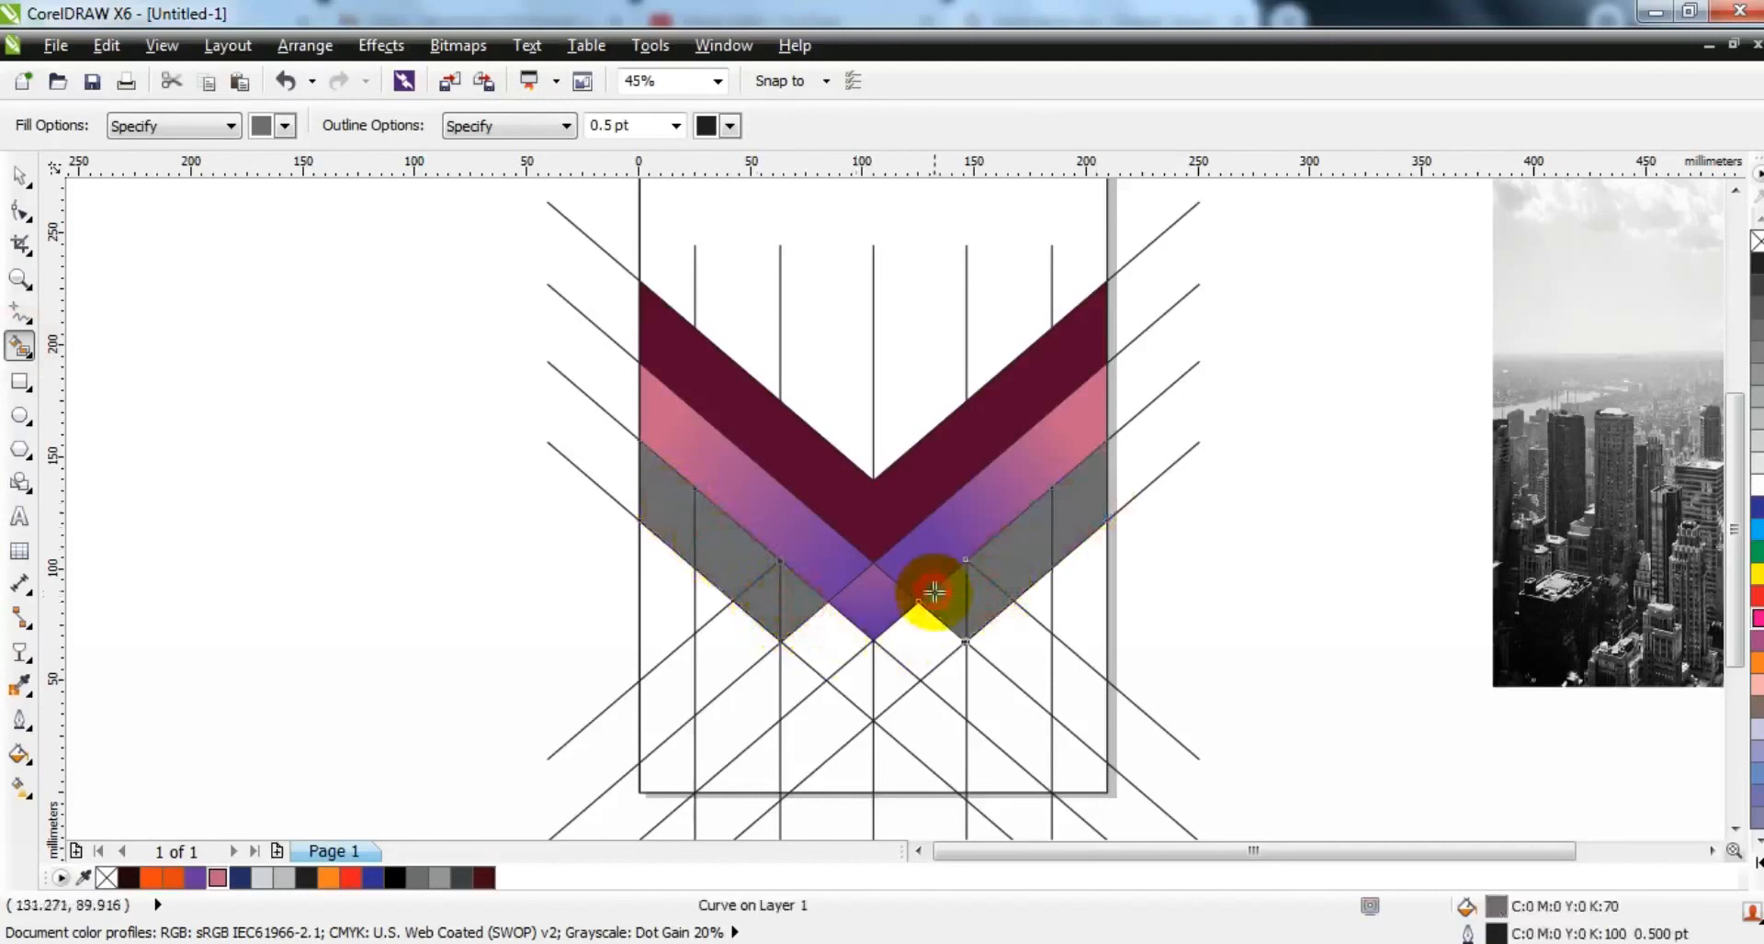
# Step: Smart-fill the grid cells of the large triangle at the page's lower edge with 70% grey
pyautogui.click(897, 689)
pyautogui.click(827, 735)
pyautogui.click(763, 760)
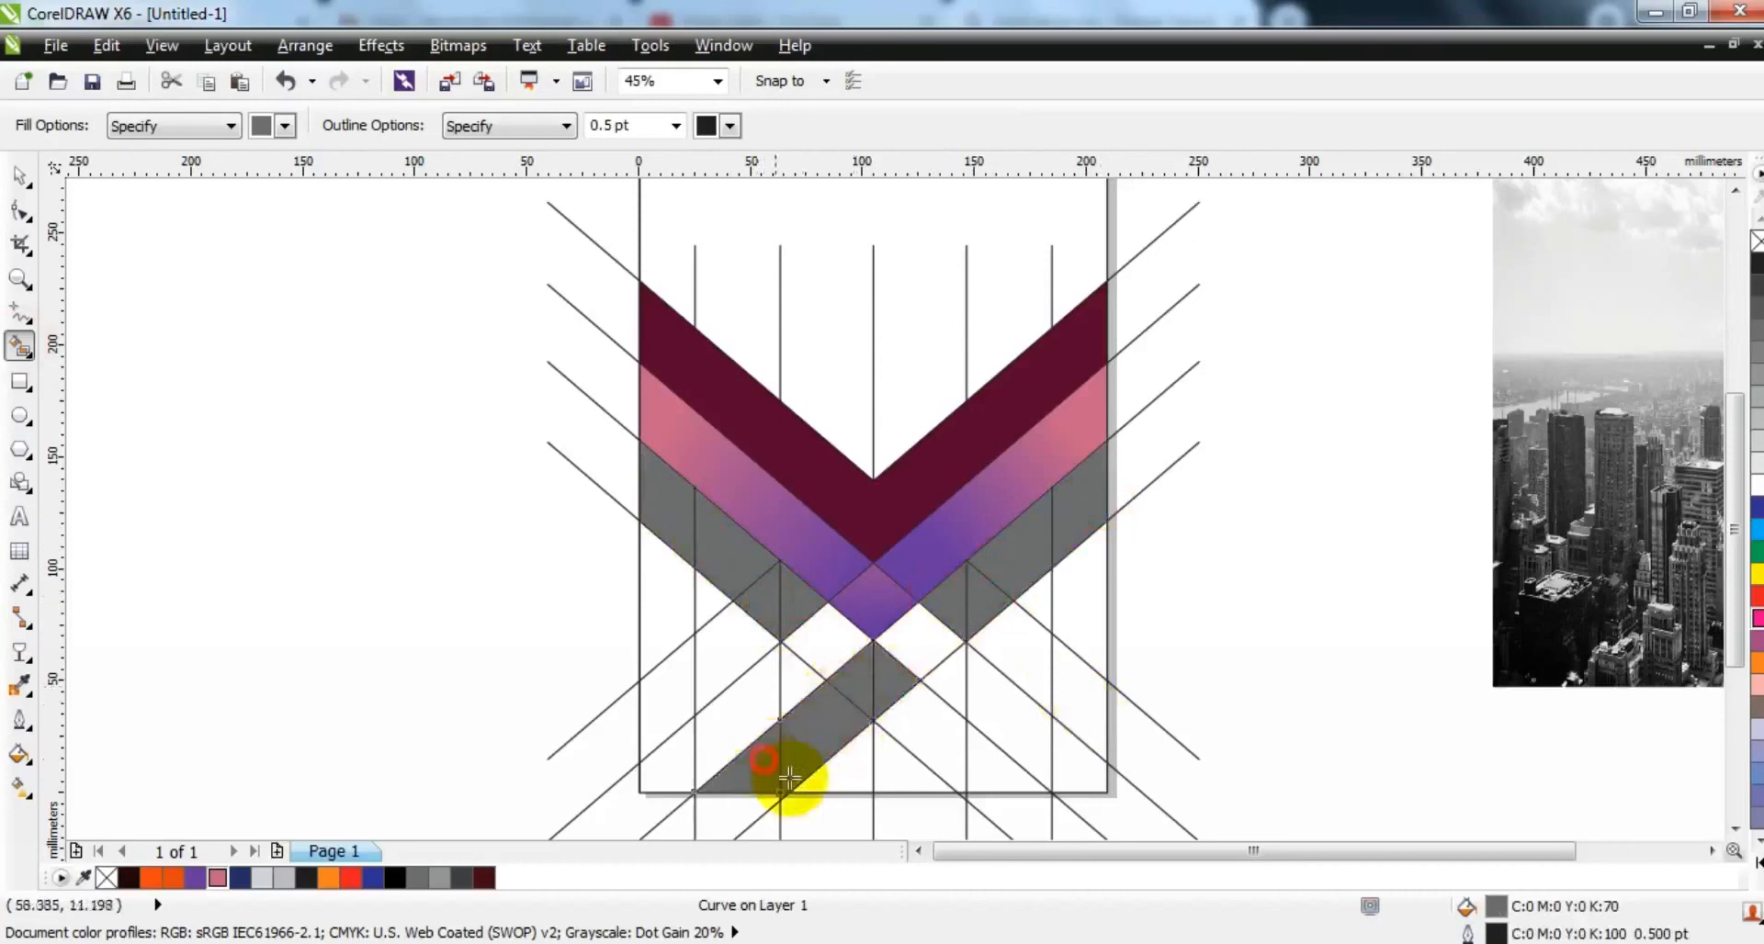
pyautogui.click(887, 758)
pyautogui.click(924, 726)
pyautogui.click(1004, 768)
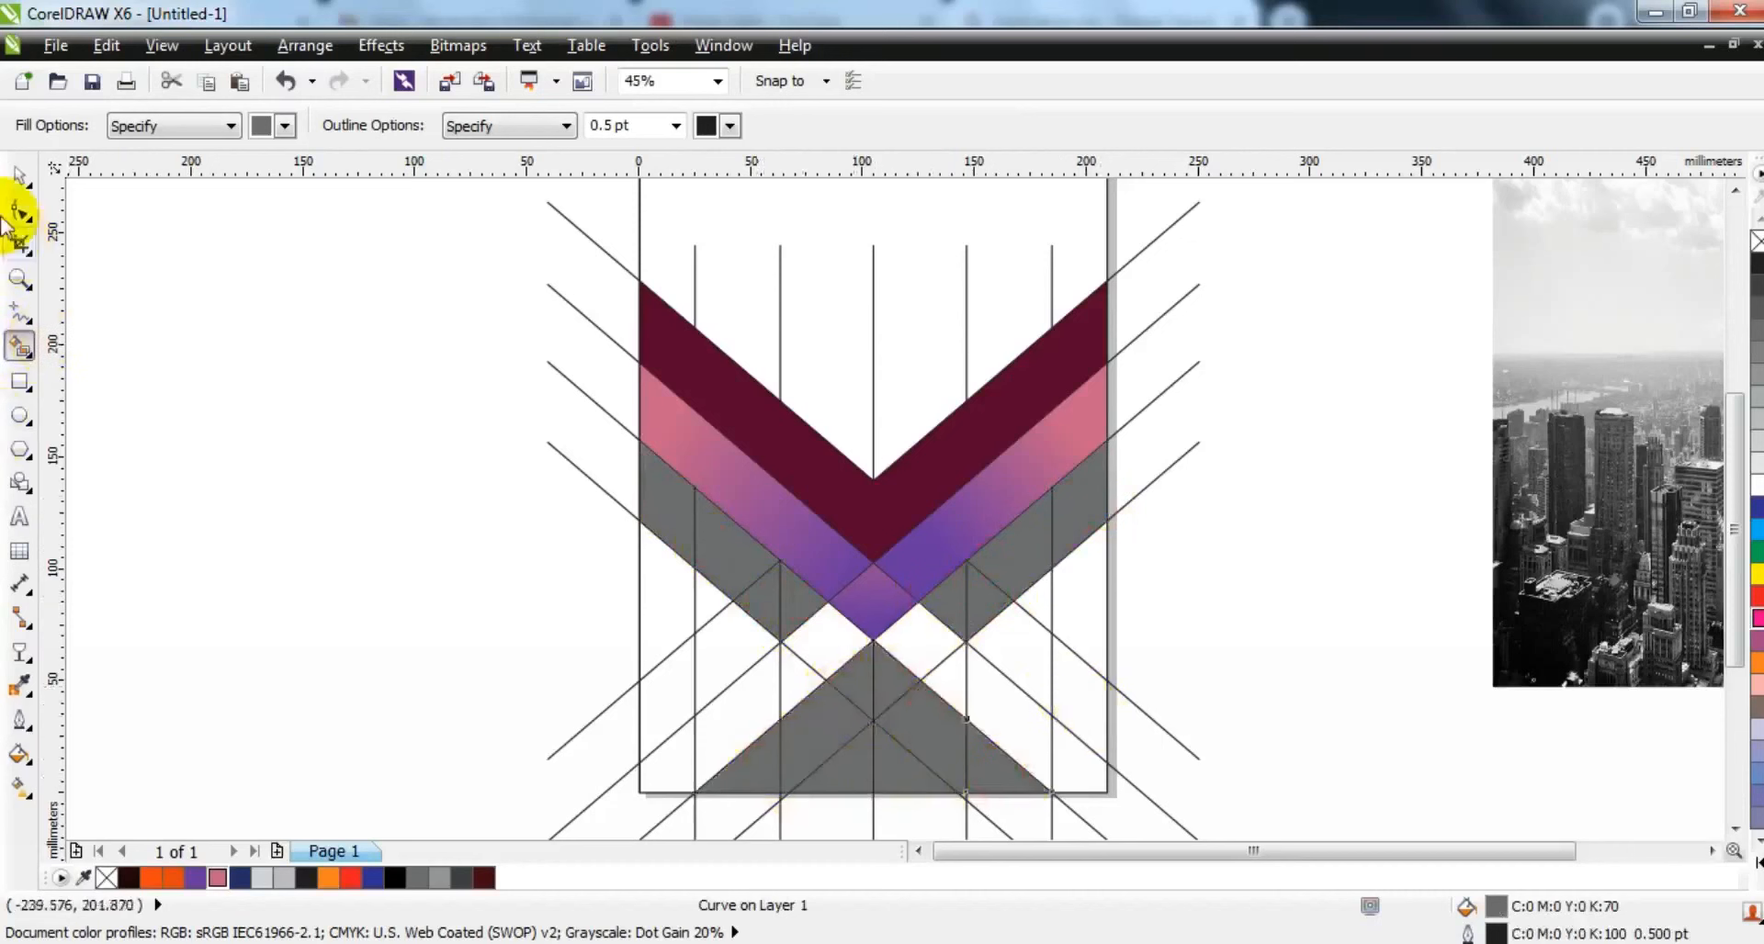
# Step: Delete the diagonal construction lines crossing the page
pyautogui.click(19, 175)
pyautogui.press('Escape')
pyautogui.click(1142, 713)
pyautogui.press('Delete')
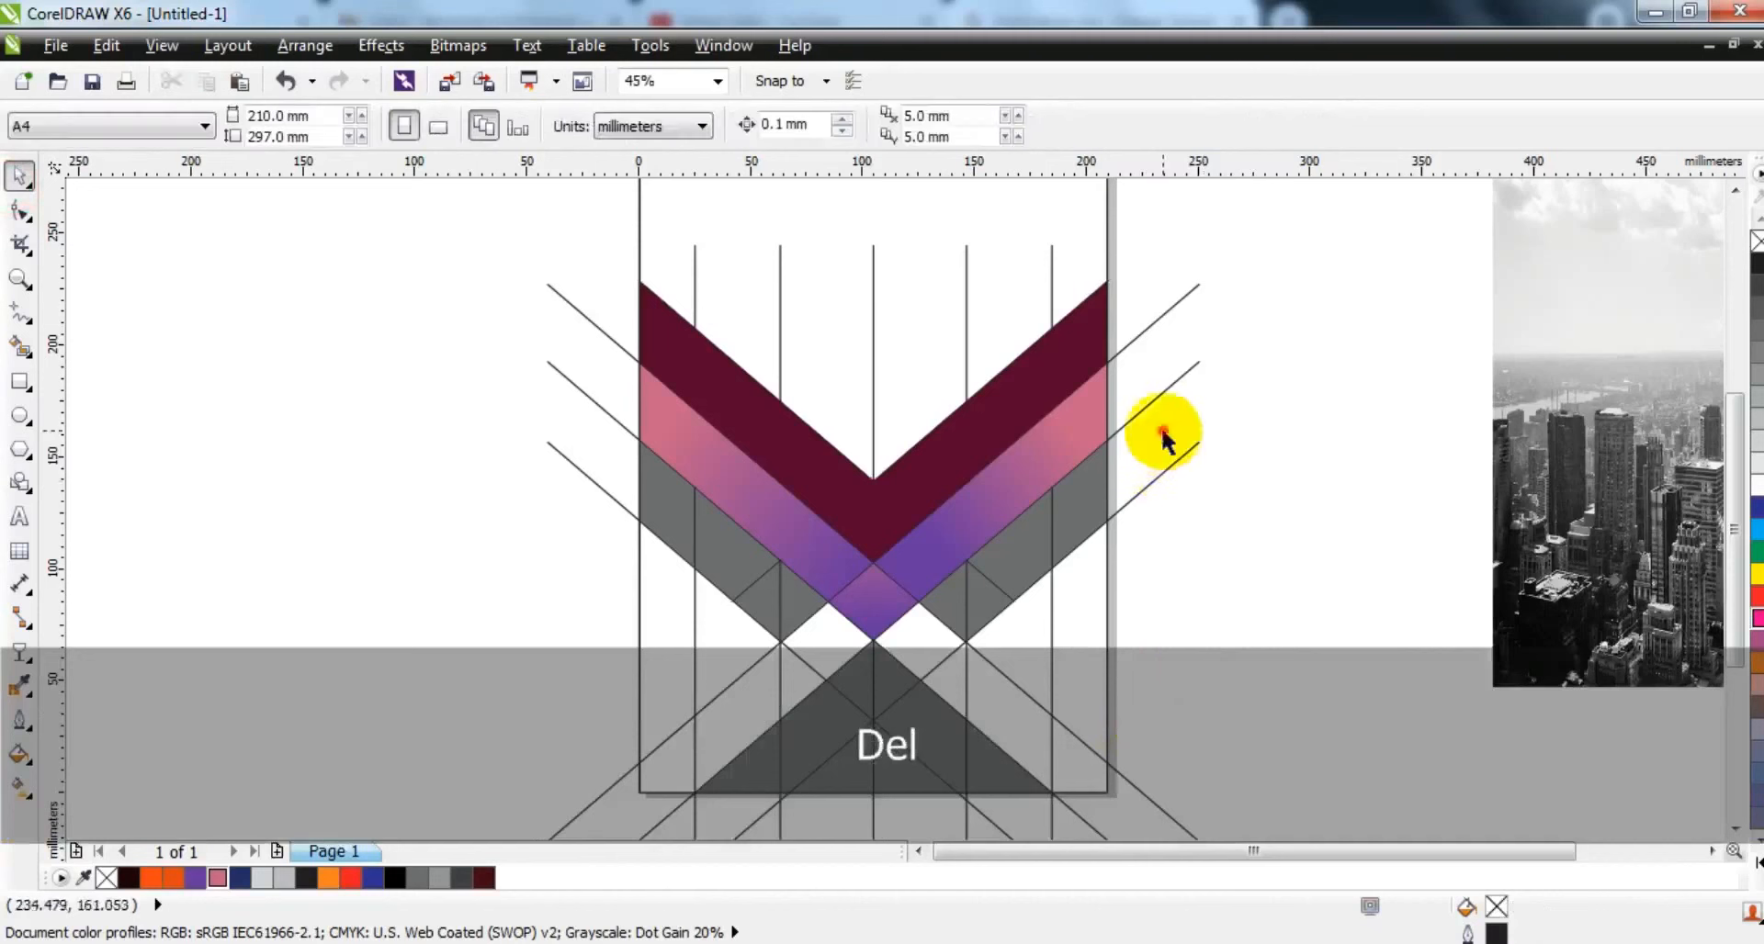
pyautogui.click(1156, 401)
pyautogui.press('Delete')
pyautogui.click(1153, 316)
pyautogui.press('Delete')
pyautogui.click(1164, 480)
pyautogui.press('Delete')
pyautogui.press('Delete')
# Step: Delete the vertical construction lines
pyautogui.click(964, 670)
pyautogui.press('Delete')
pyautogui.click(872, 357)
pyautogui.press('Delete')
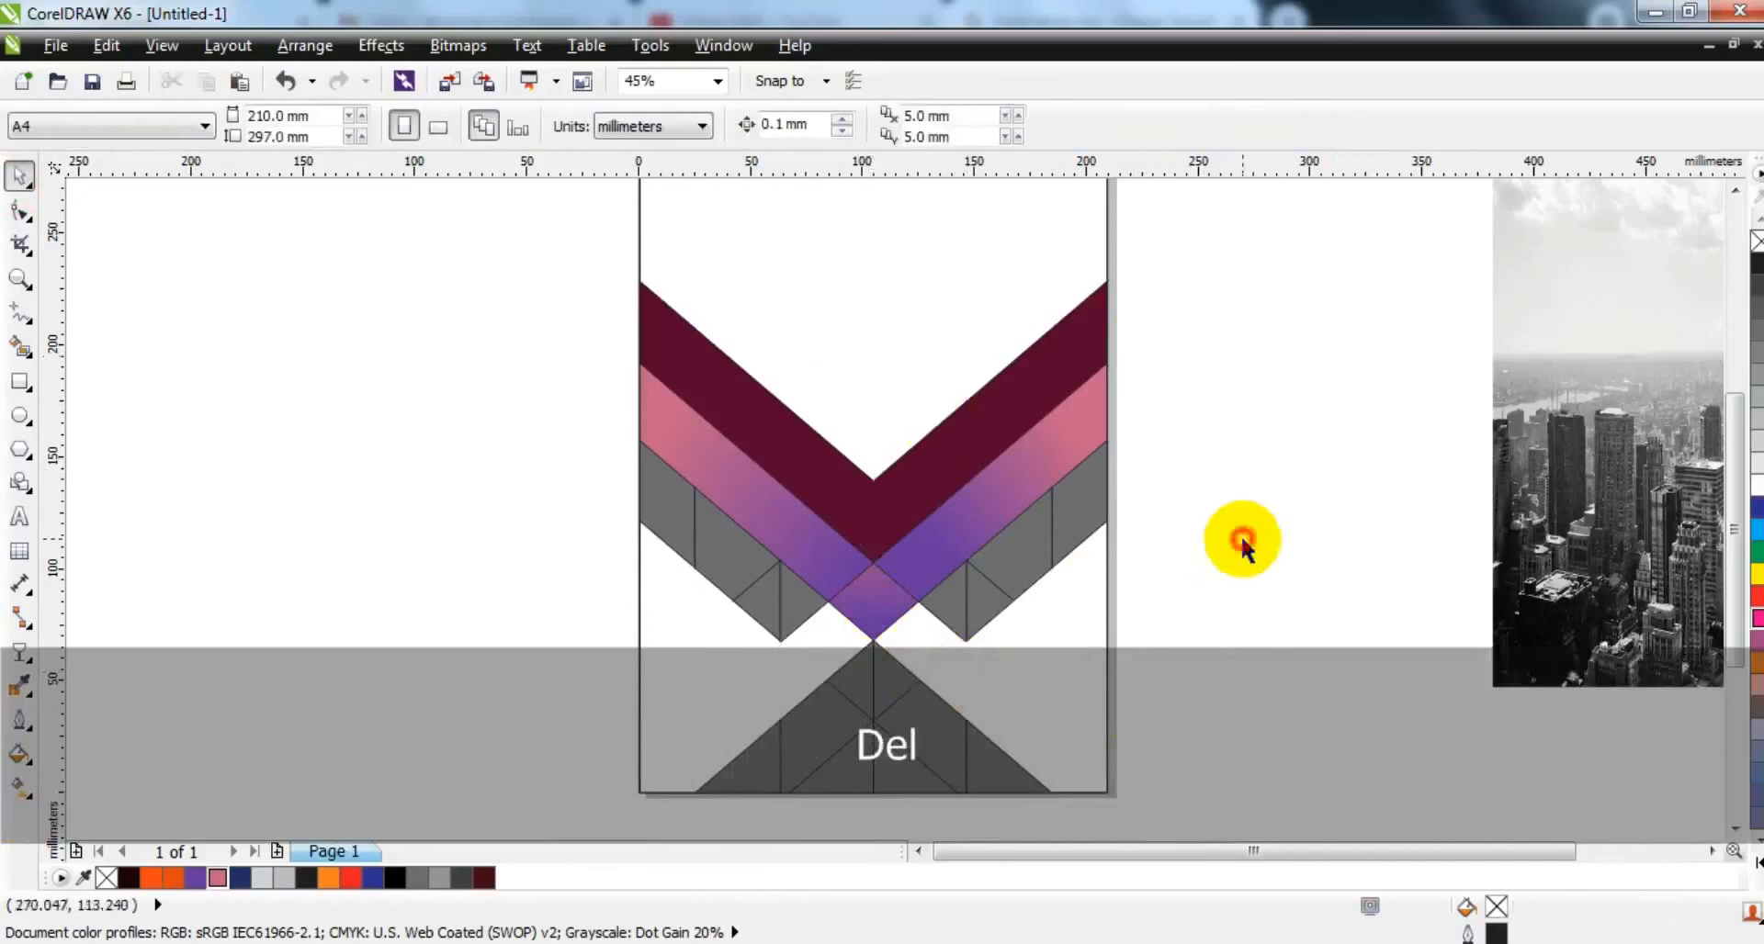
pyautogui.click(1007, 543)
pyautogui.keyDown('shift'); pyautogui.click(993, 609); pyautogui.keyUp('shift')
pyautogui.keyDown('shift'); pyautogui.click(953, 607); pyautogui.keyUp('shift')
pyautogui.click(1241, 616)
# Step: Weld the pieces between the two vertical divisions in each grey arm of the third band into one cell per arm
pyautogui.click(1031, 544)
pyautogui.keyDown('shift'); pyautogui.click(1004, 598); pyautogui.keyUp('shift')
pyautogui.click(807, 125)
pyautogui.click(753, 542)
pyautogui.keyDown('shift'); pyautogui.click(720, 542); pyautogui.keyUp('shift')
pyautogui.click(807, 125)
pyautogui.click(1318, 657)
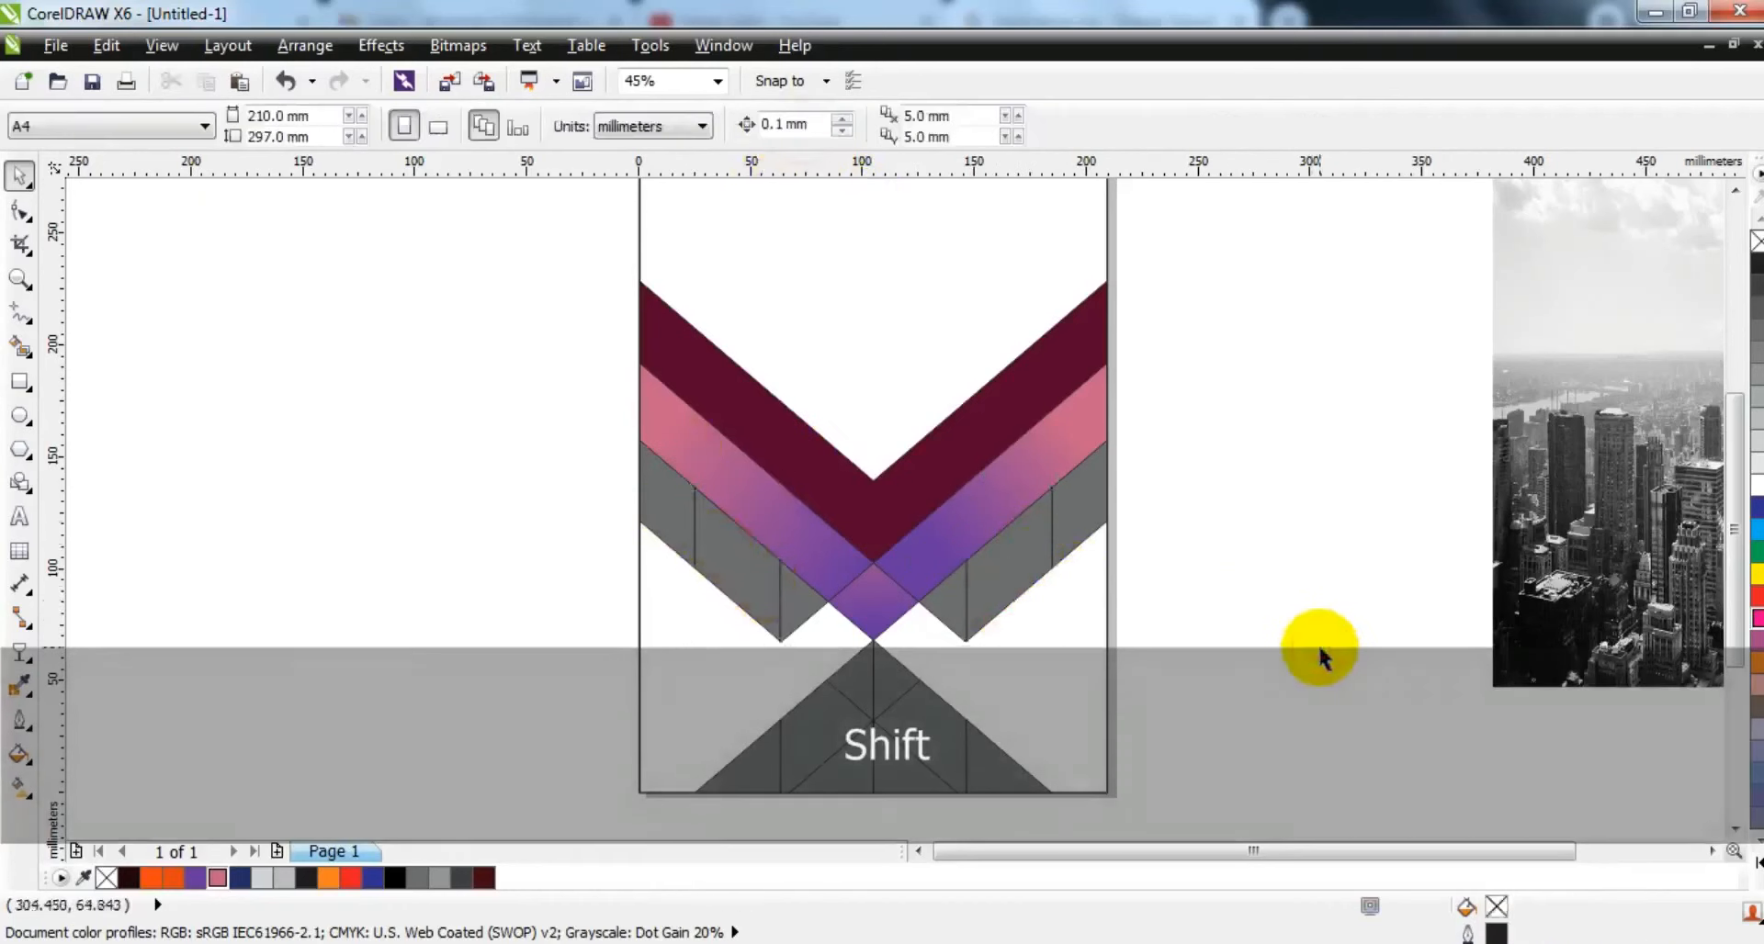
# Step: Weld all grey cells of the lower triangle into one shape and colour it dark blue
pyautogui.click(1187, 636)
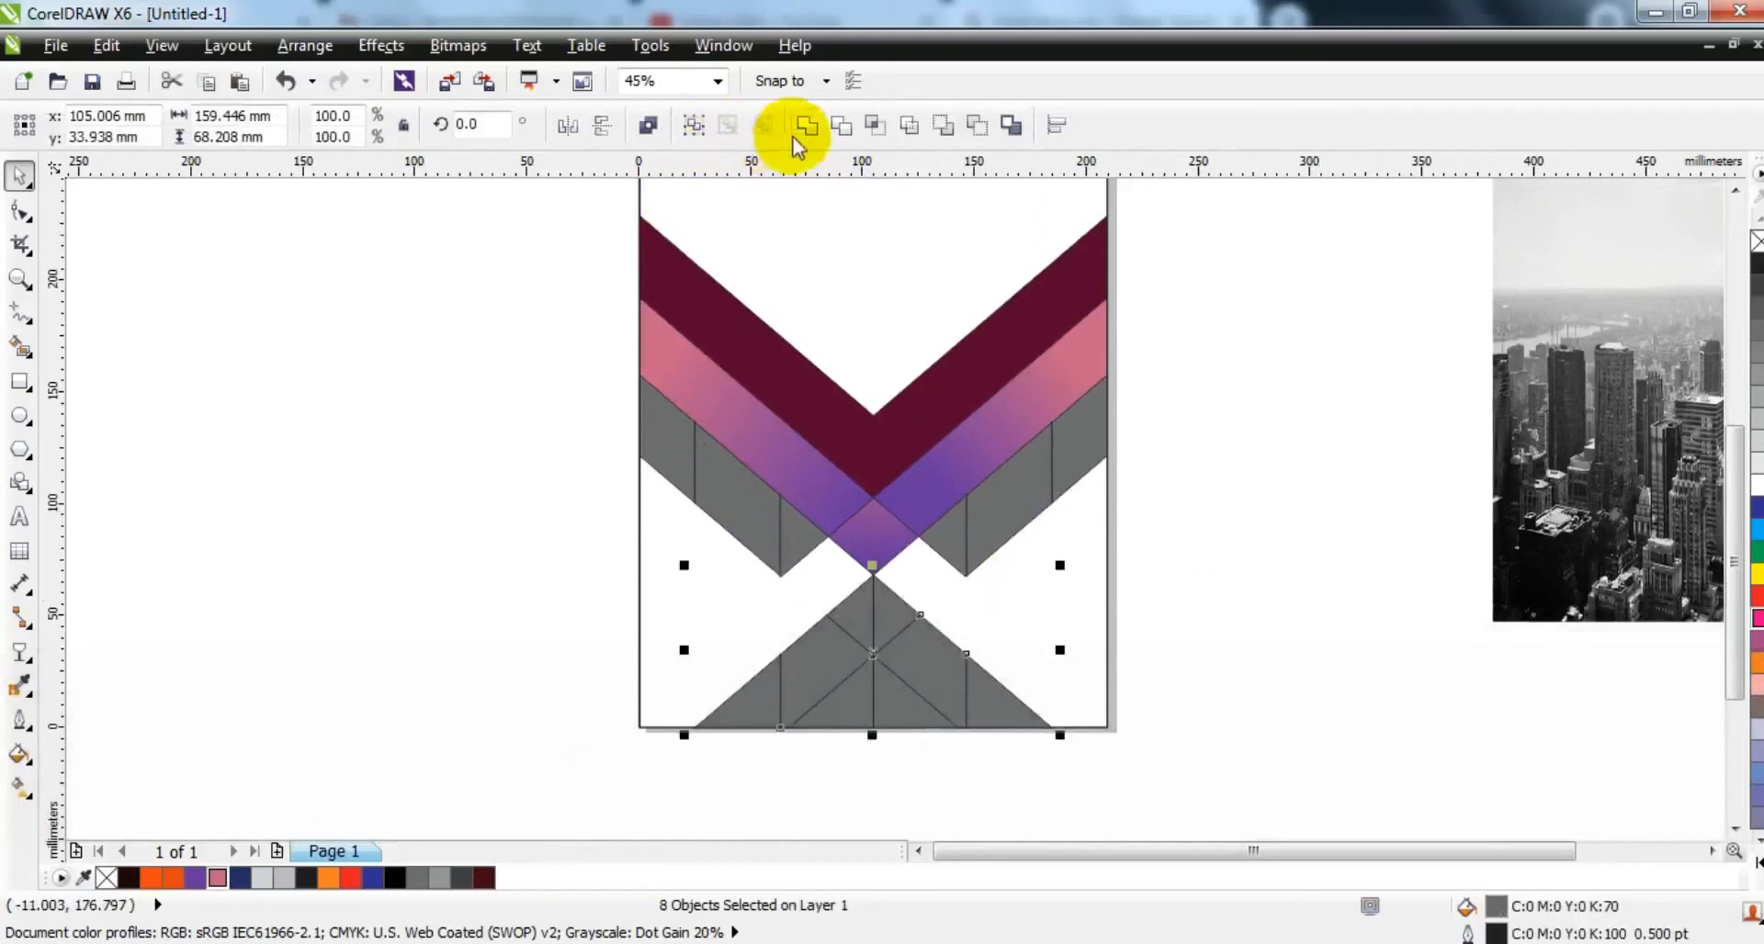
pyautogui.click(797, 127)
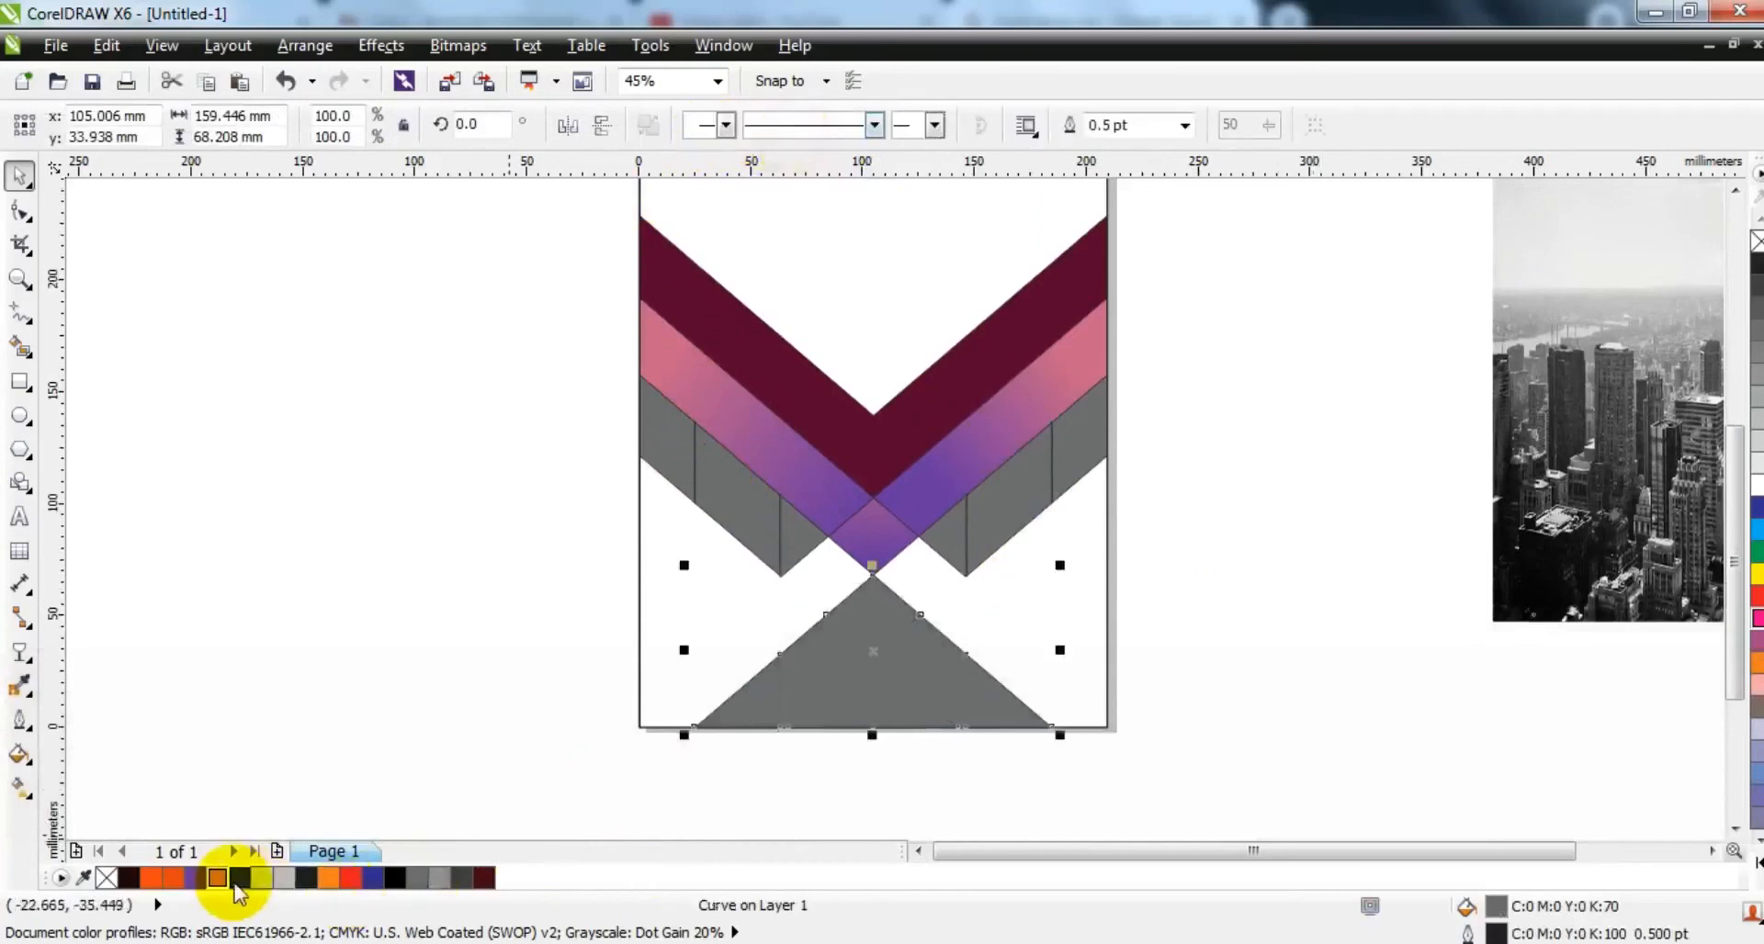
pyautogui.click(235, 880)
pyautogui.click(1244, 516)
# Step: Weld the outermost cell to its neighbour in each grey arm of the third band, keeping the small inner triangles separate
pyautogui.click(1054, 519)
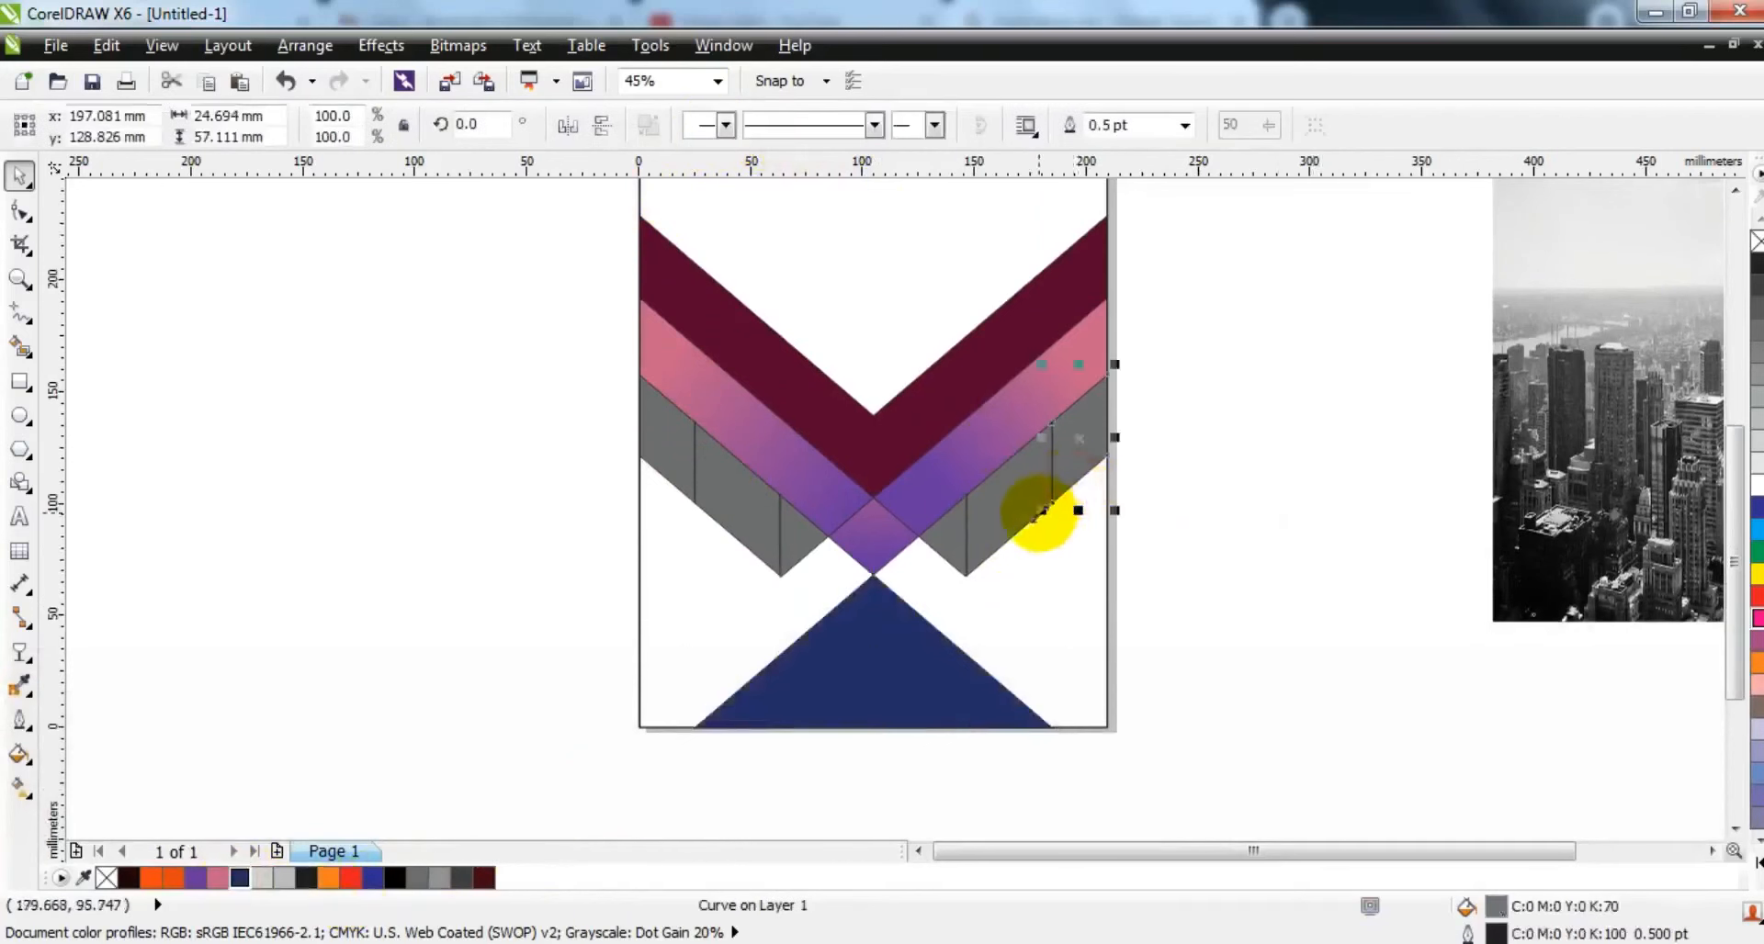
pyautogui.keyDown('shift'); pyautogui.click(1023, 504); pyautogui.keyUp('shift')
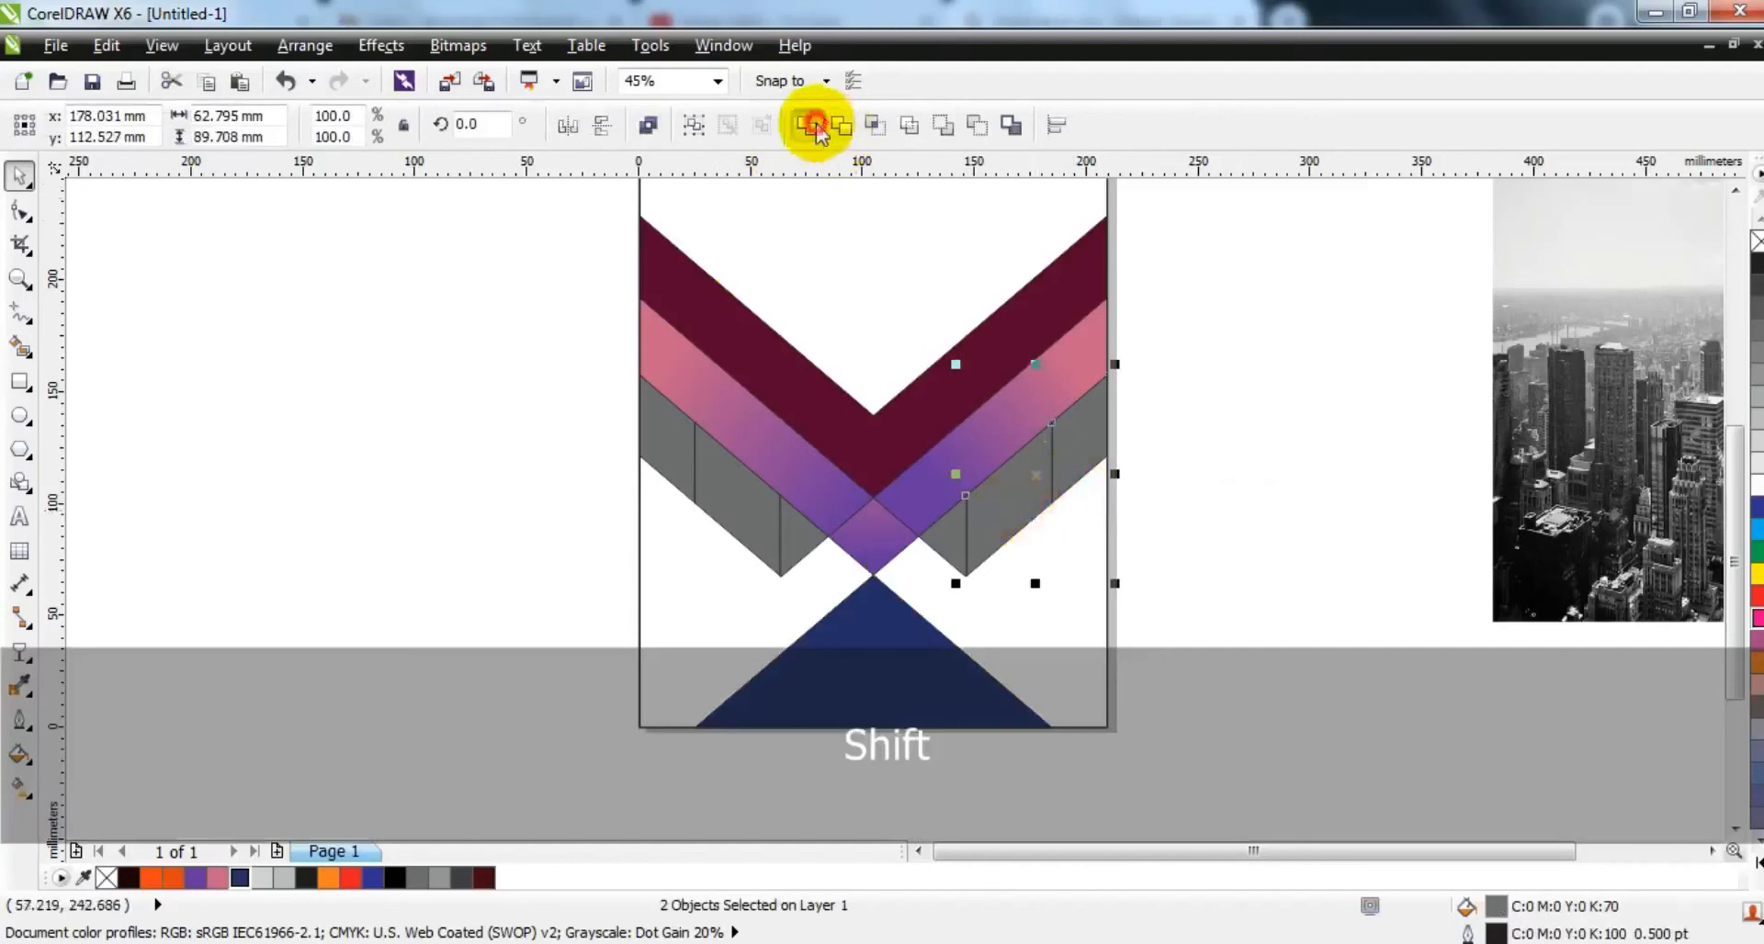
pyautogui.click(815, 123)
pyautogui.click(672, 456)
pyautogui.keyDown('shift'); pyautogui.click(722, 487); pyautogui.keyUp('shift')
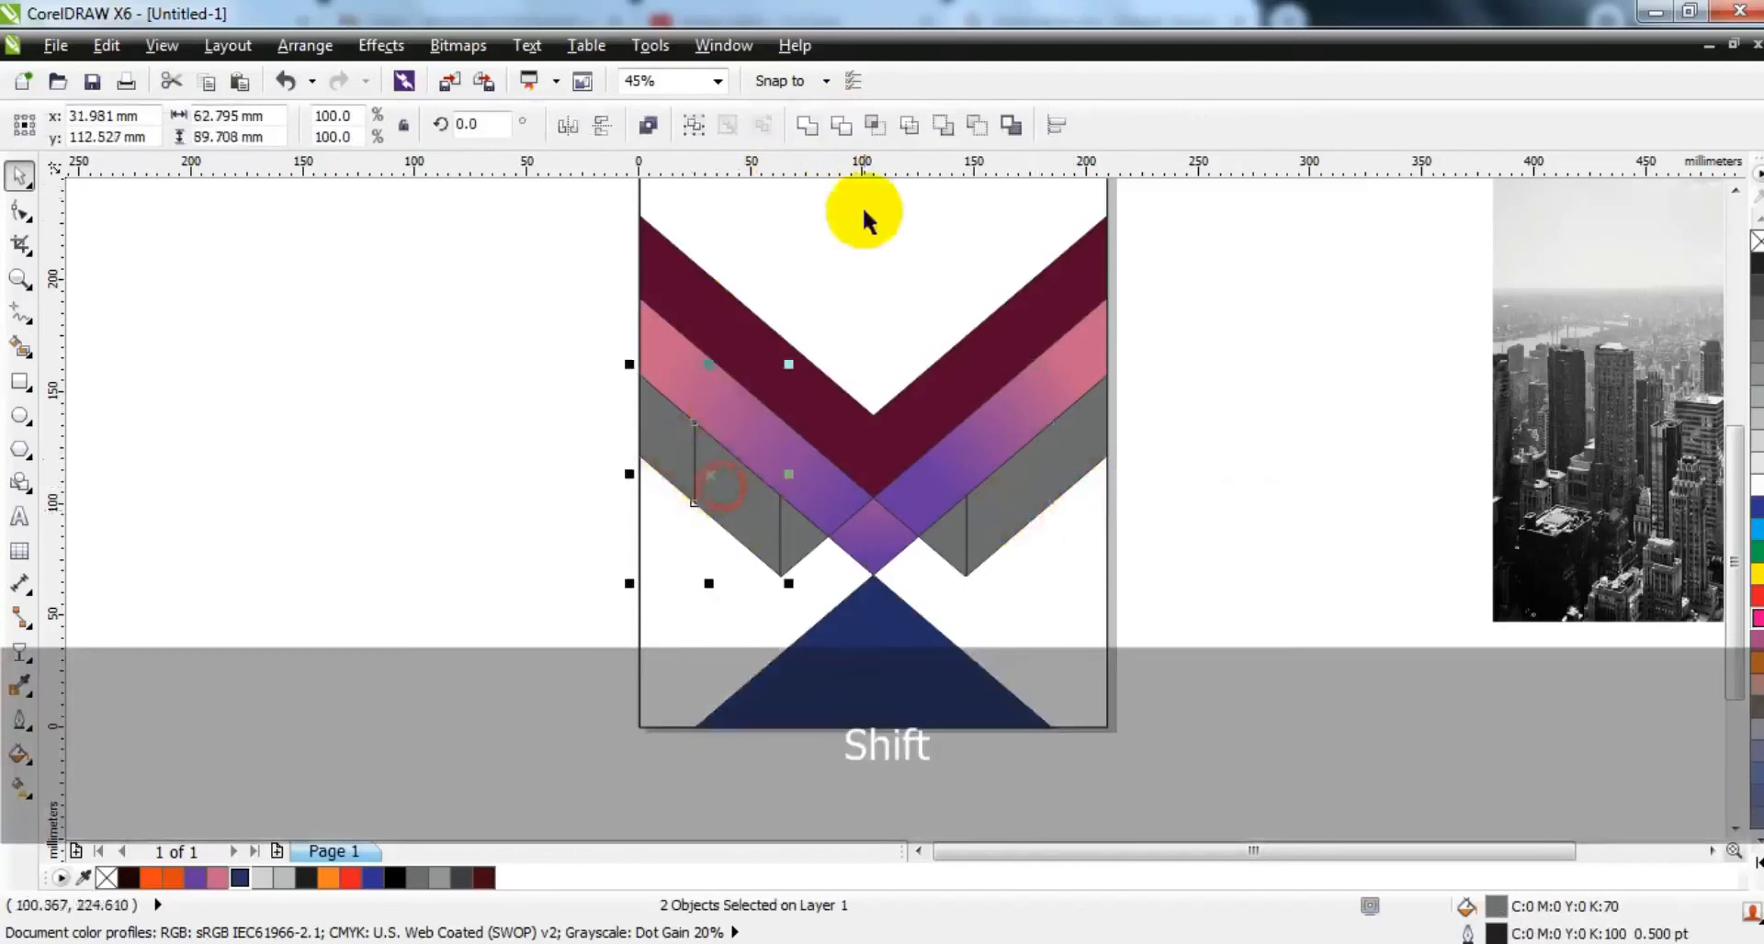
pyautogui.click(810, 123)
pyautogui.click(1280, 481)
# Step: Colour the two welded arms of the third band dark grey
pyautogui.click(1043, 480)
pyautogui.click(1755, 276)
pyautogui.click(732, 531)
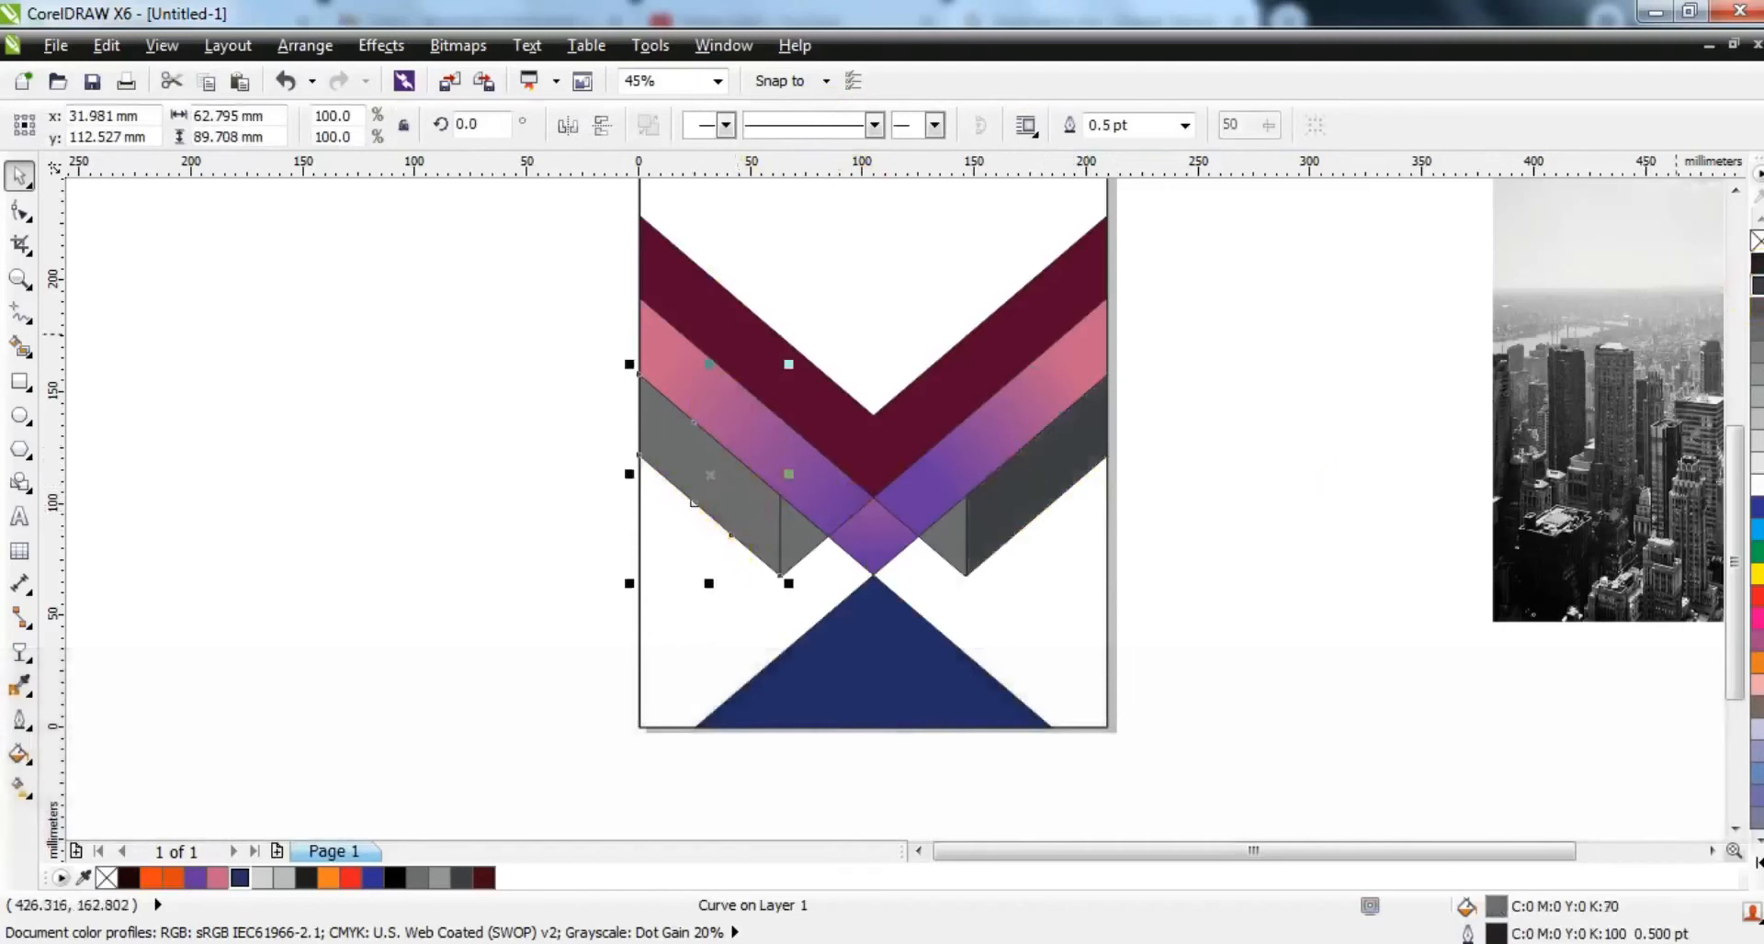
pyautogui.click(1754, 275)
# Step: Apply linear gradients to both third-band arms, from dark grey at the inner ends to light grey at the page edges
pyautogui.press('g')
pyautogui.moveTo(967, 539); pyautogui.dragTo(1104, 426)
pyautogui.click(1752, 443)
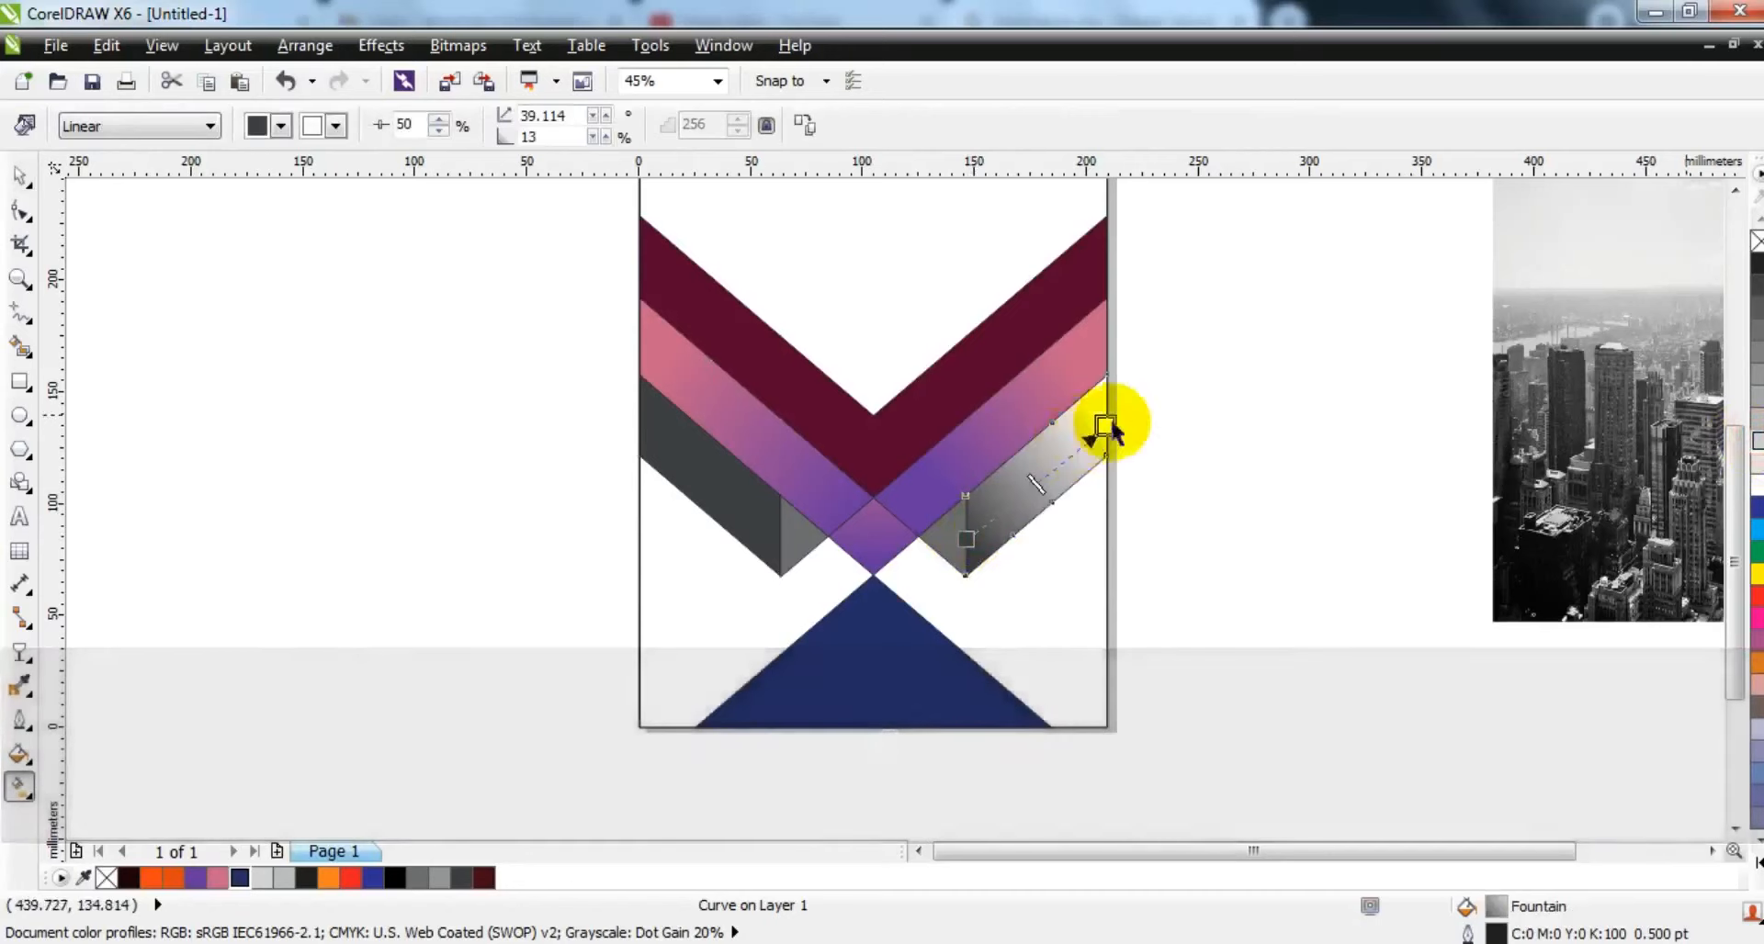
pyautogui.moveTo(785, 540); pyautogui.dragTo(606, 422)
pyautogui.moveTo(1757, 445); pyautogui.dragTo(601, 403)
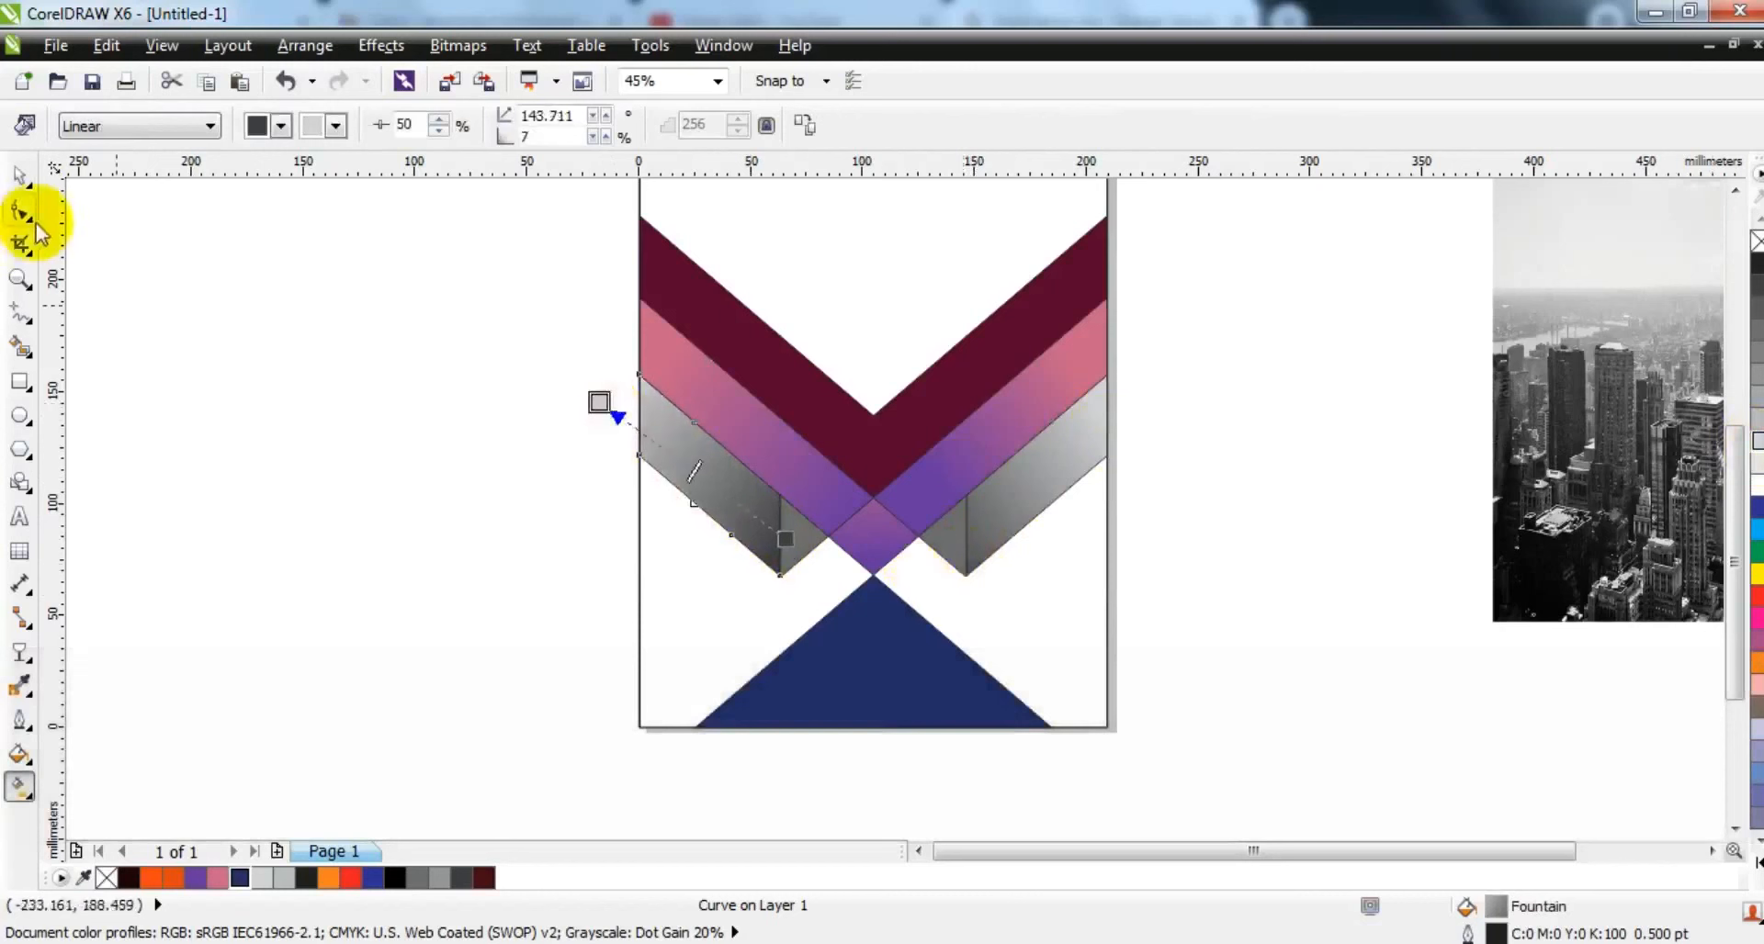
# Step: Remove the outlines from all band shapes and the dark blue triangle
pyautogui.click(20, 174)
pyautogui.moveTo(423, 239); pyautogui.dragTo(1102, 592)
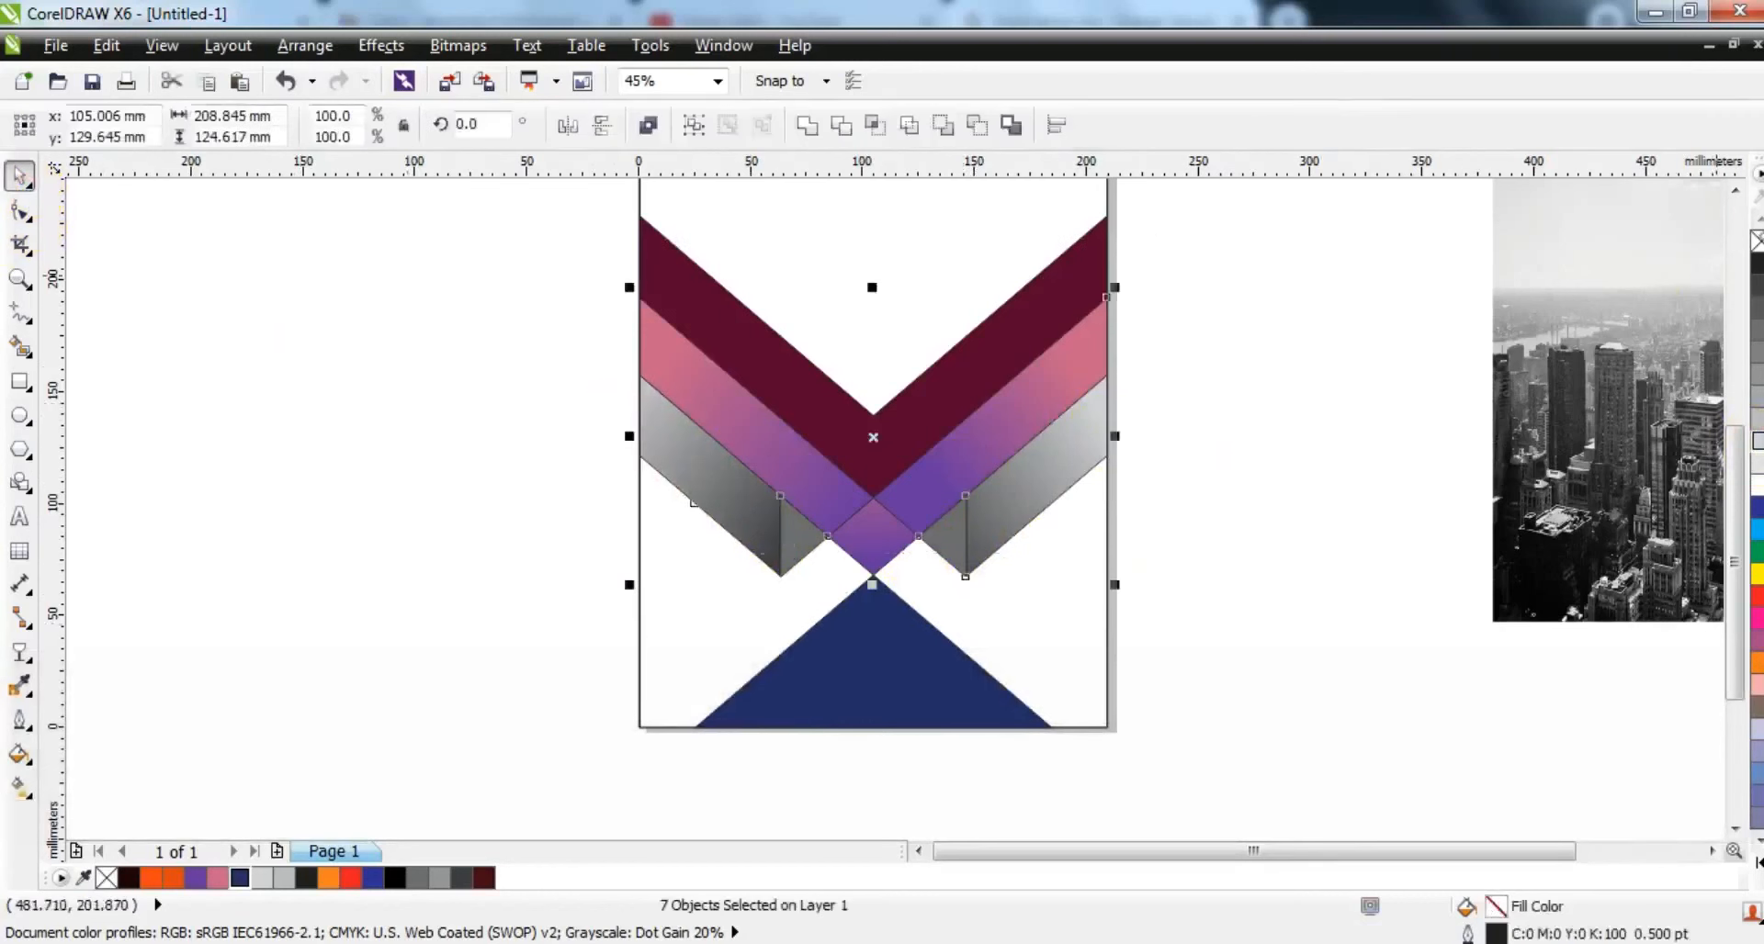
pyautogui.moveTo(1232, 208); pyautogui.dragTo(505, 591)
pyautogui.rightClick(1755, 246)
pyautogui.moveTo(1240, 551); pyautogui.dragTo(459, 847)
pyautogui.rightClick(1755, 244)
# Step: Move the city photo to the empty area left of the page
pyautogui.click(1084, 583)
pyautogui.hotkey('shift', 'F4')
pyautogui.press('Escape')
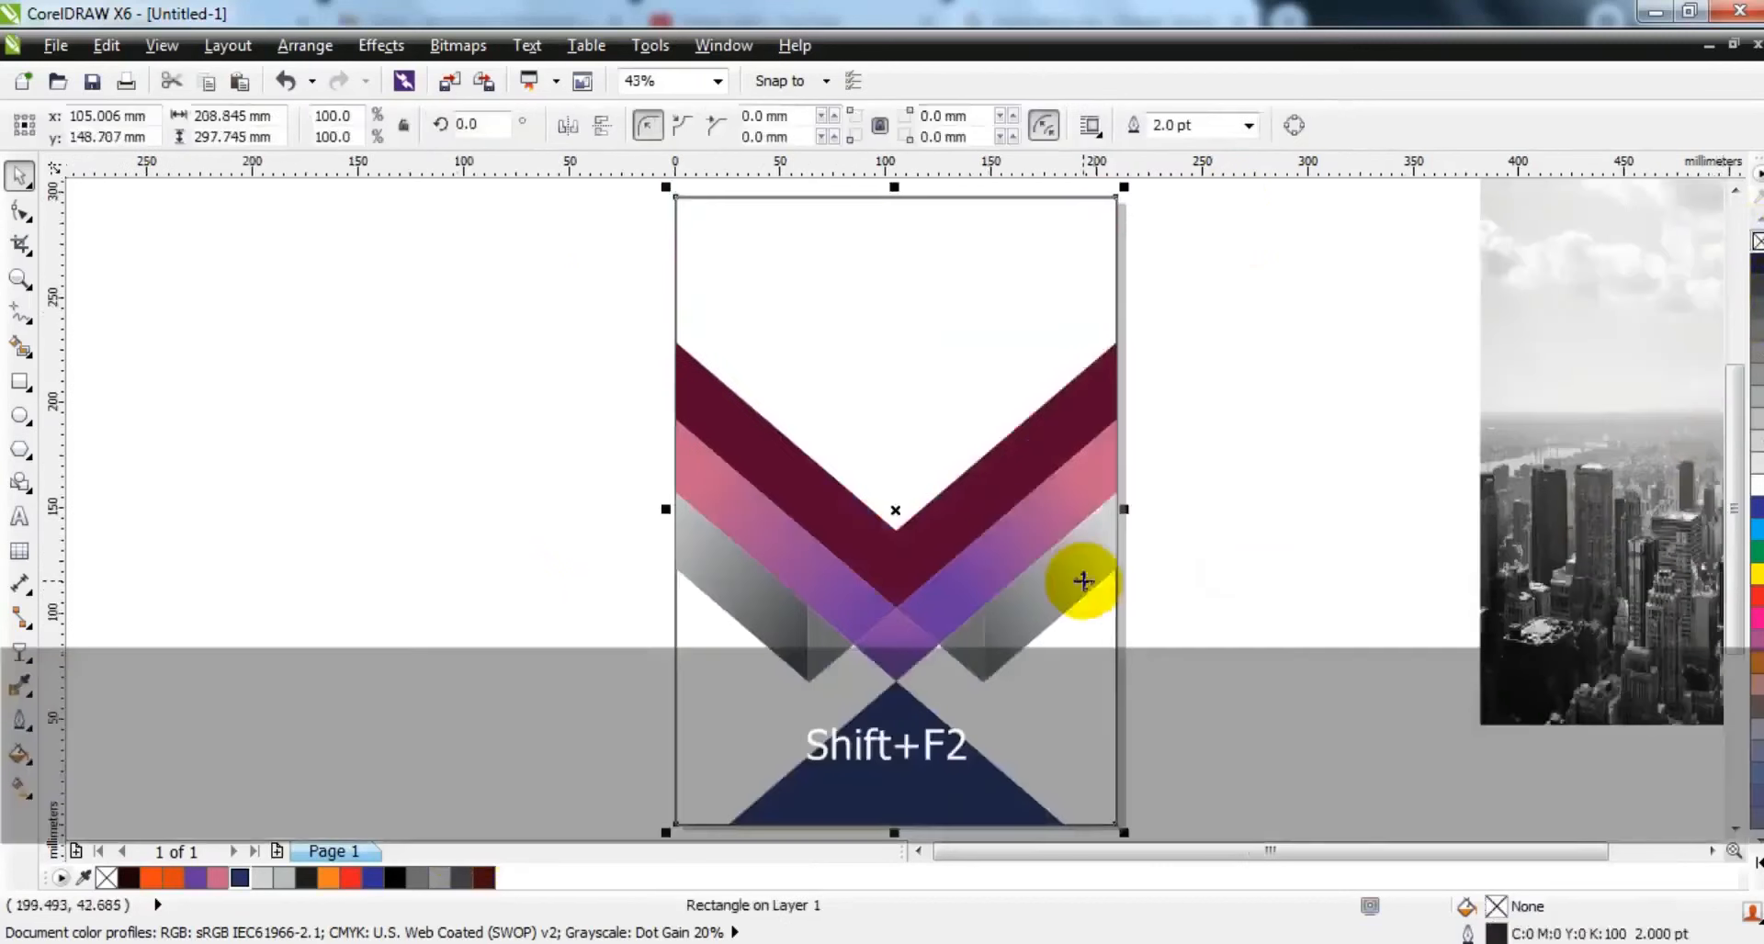
pyautogui.click(1527, 532)
pyautogui.moveTo(1603, 588); pyautogui.dragTo(1249, 588)
pyautogui.moveTo(1483, 616); pyautogui.dragTo(1004, 506)
pyautogui.hotkey('ctrl', 'z')
pyautogui.click(925, 563)
# Step: Smart-fill the page area above the maroon V with 70% grey and enlarge the shape from its centre to about 146%
pyautogui.click(20, 346)
pyautogui.click(891, 363)
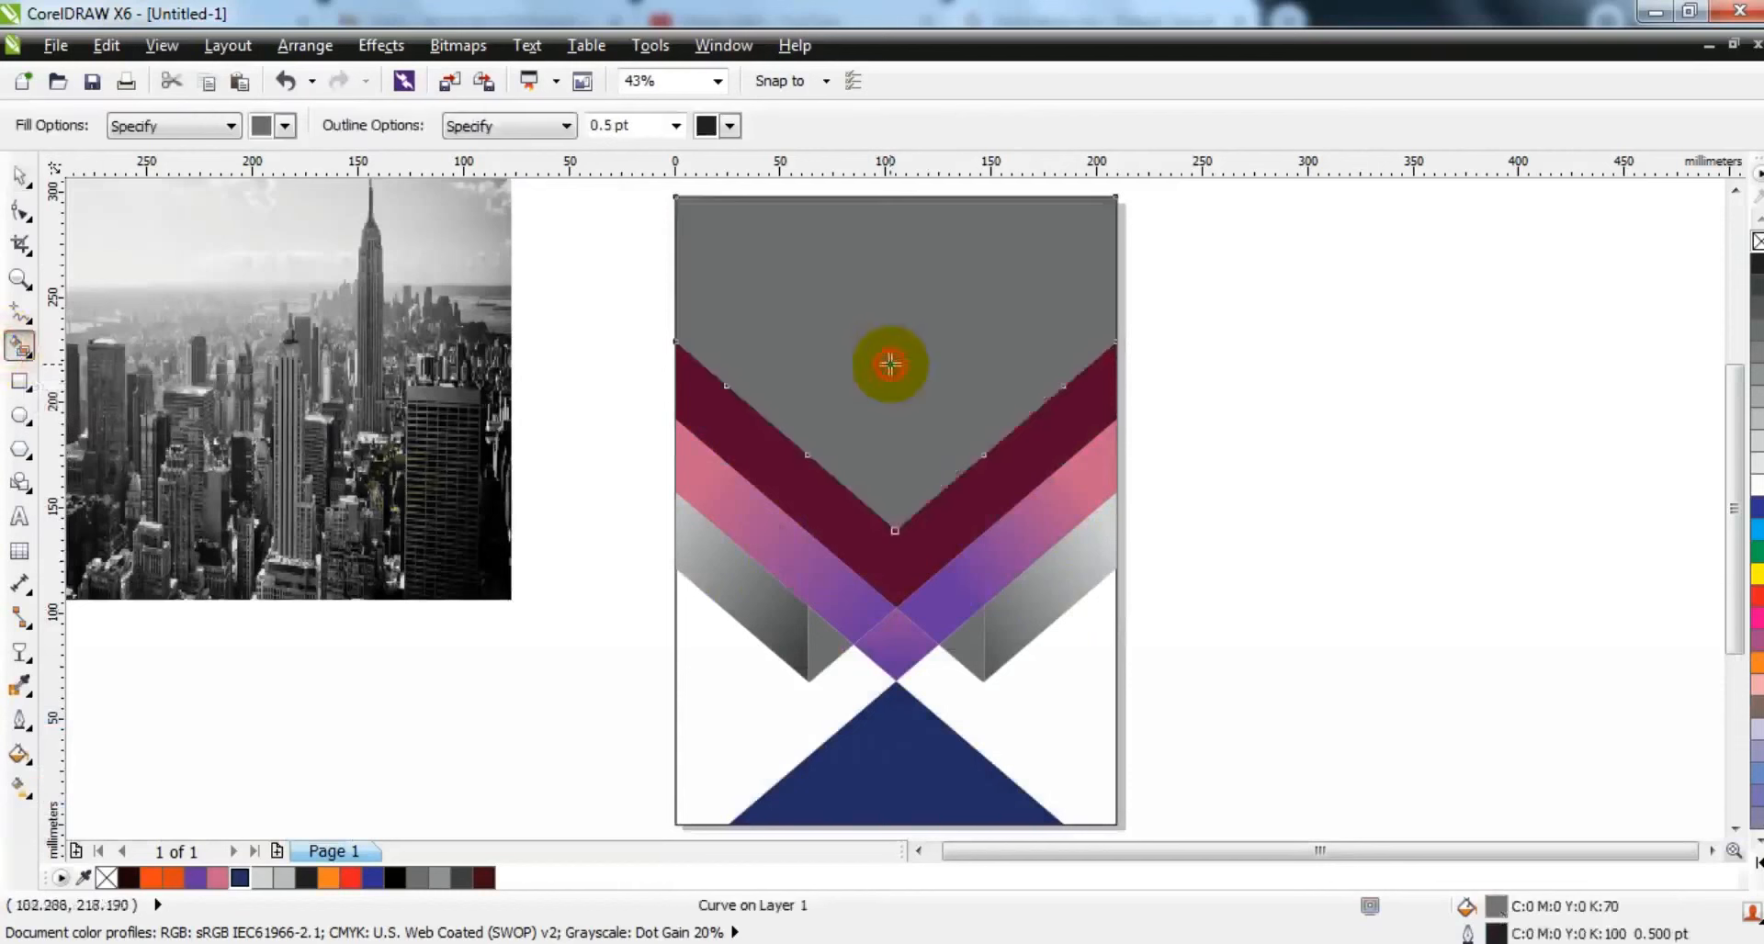
pyautogui.click(19, 174)
pyautogui.moveTo(1126, 538); pyautogui.dragTo(1225, 641)
# Step: PowerClip the city photo inside the enlarged grey shape, adjust its size and position within it and finish editing the contents
pyautogui.click(208, 460)
pyautogui.press('w')
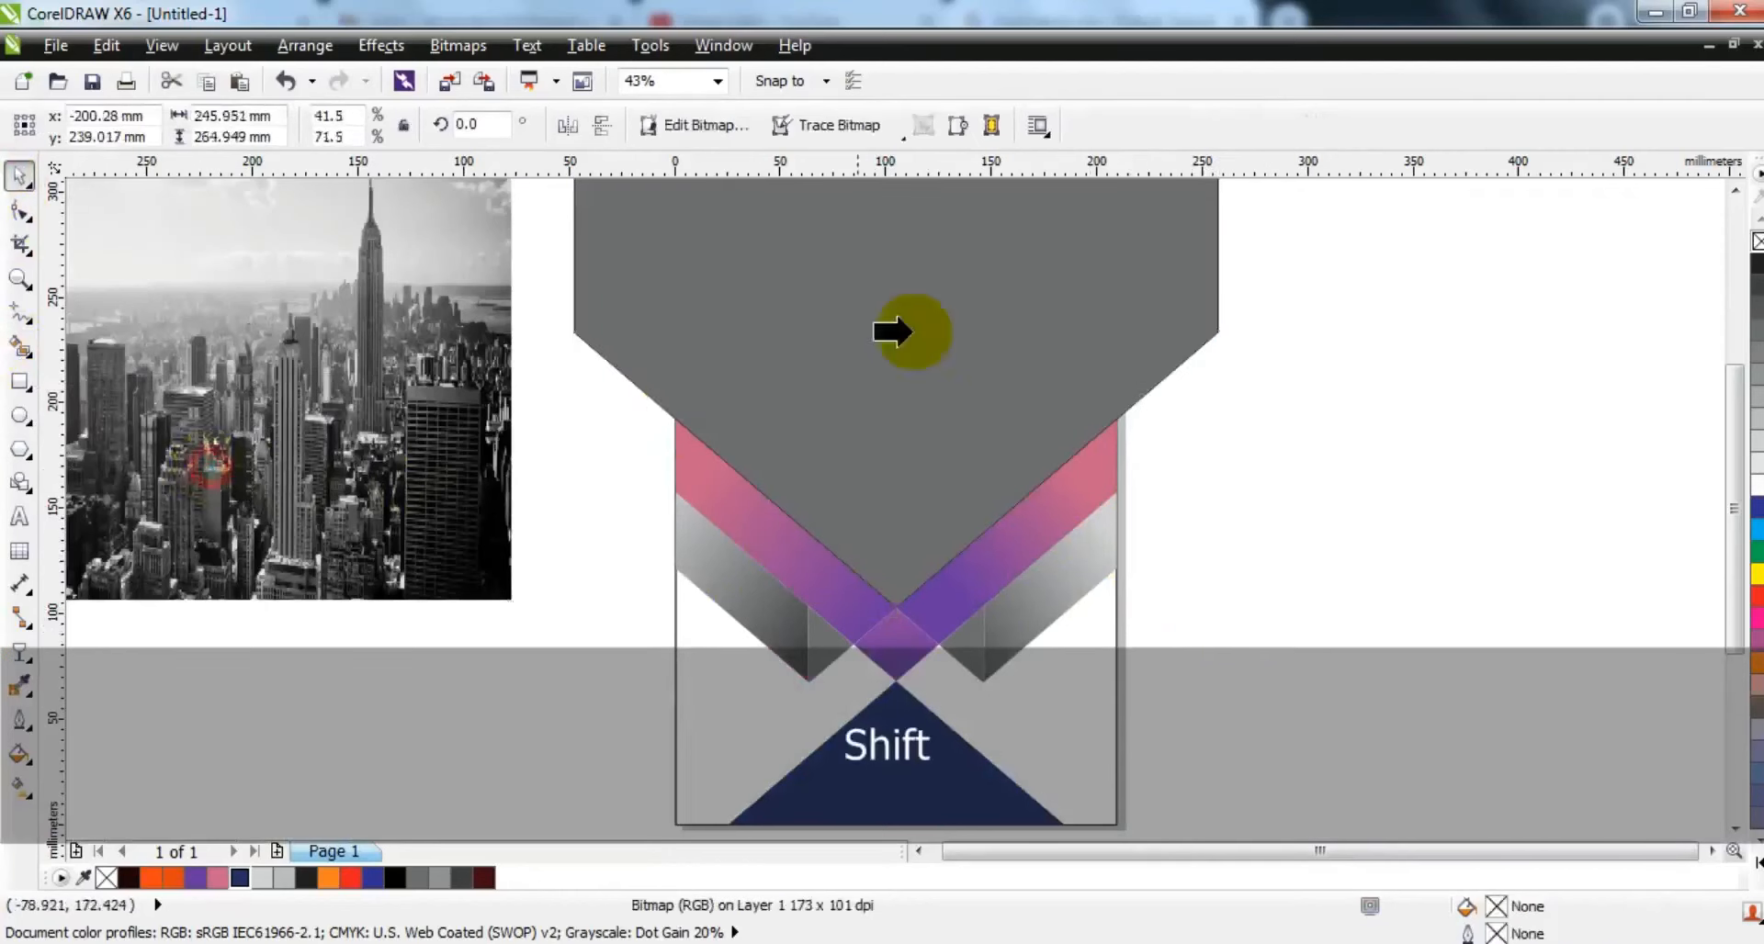
pyautogui.click(915, 332)
pyautogui.keyDown('ctrl'); pyautogui.click(852, 335); pyautogui.keyUp('ctrl')
pyautogui.moveTo(1137, 468); pyautogui.dragTo(1137, 437)
pyautogui.moveTo(1164, 332); pyautogui.dragTo(1202, 368)
pyautogui.rightClick(1145, 479)
pyautogui.press('f')
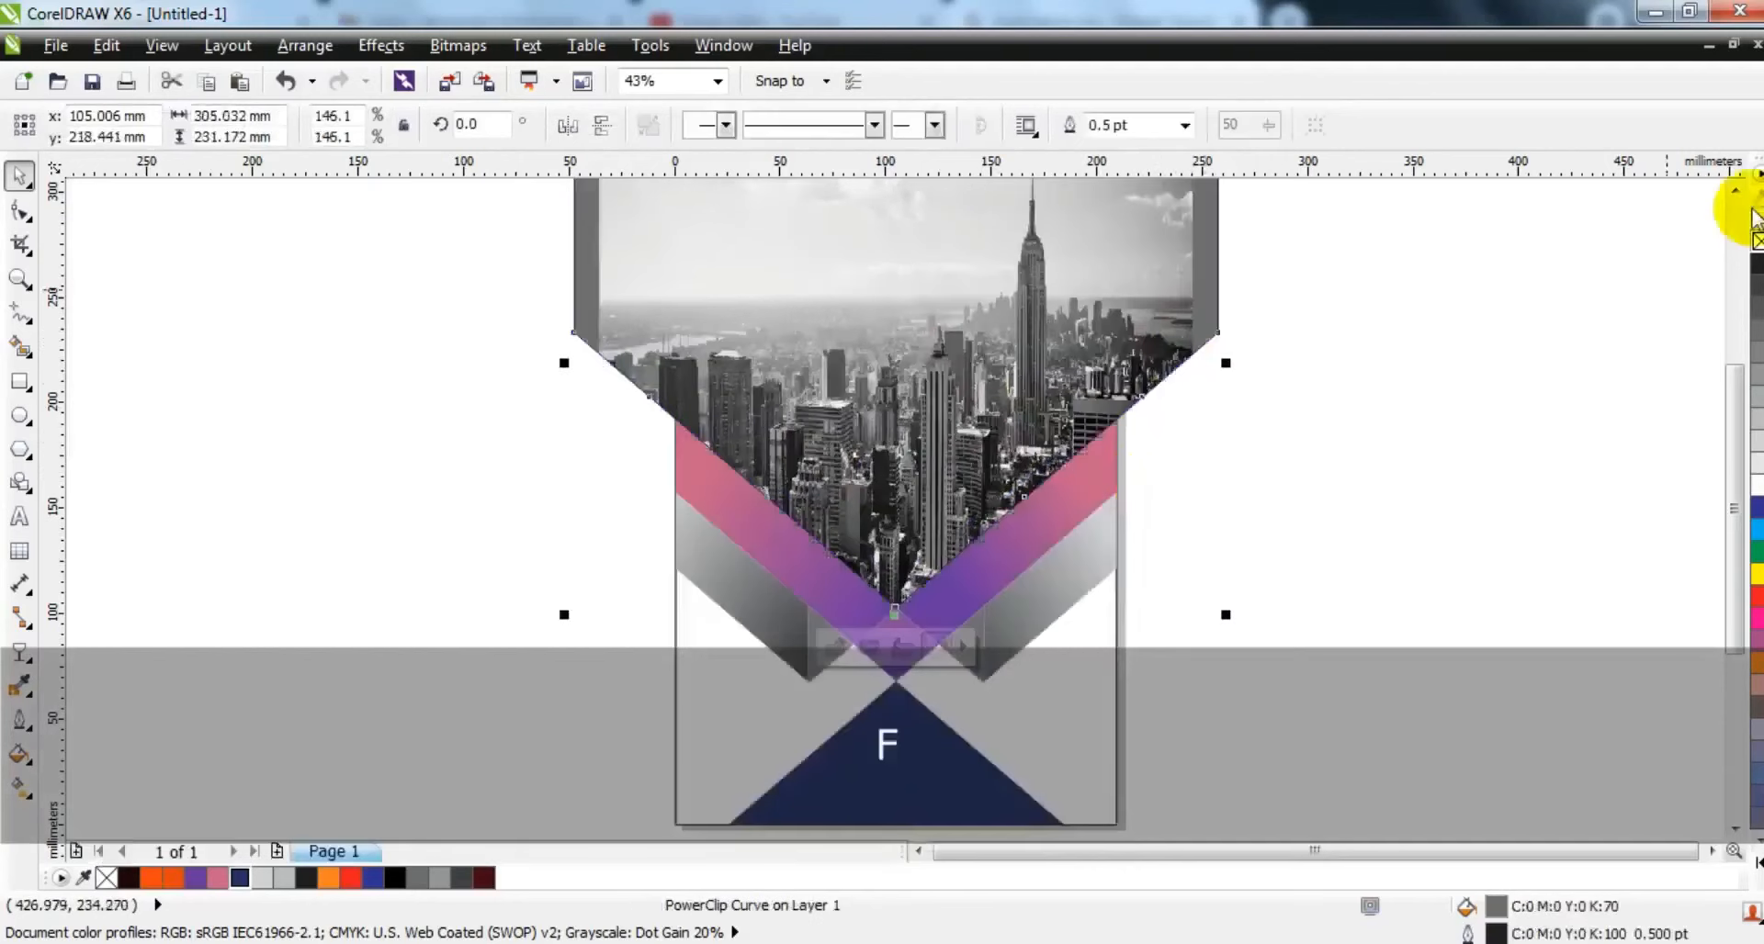
# Step: PowerClip the photo-filled shape inside the page rectangle so it sits behind the bands
pyautogui.click(1114, 653)
pyautogui.click(1323, 577)
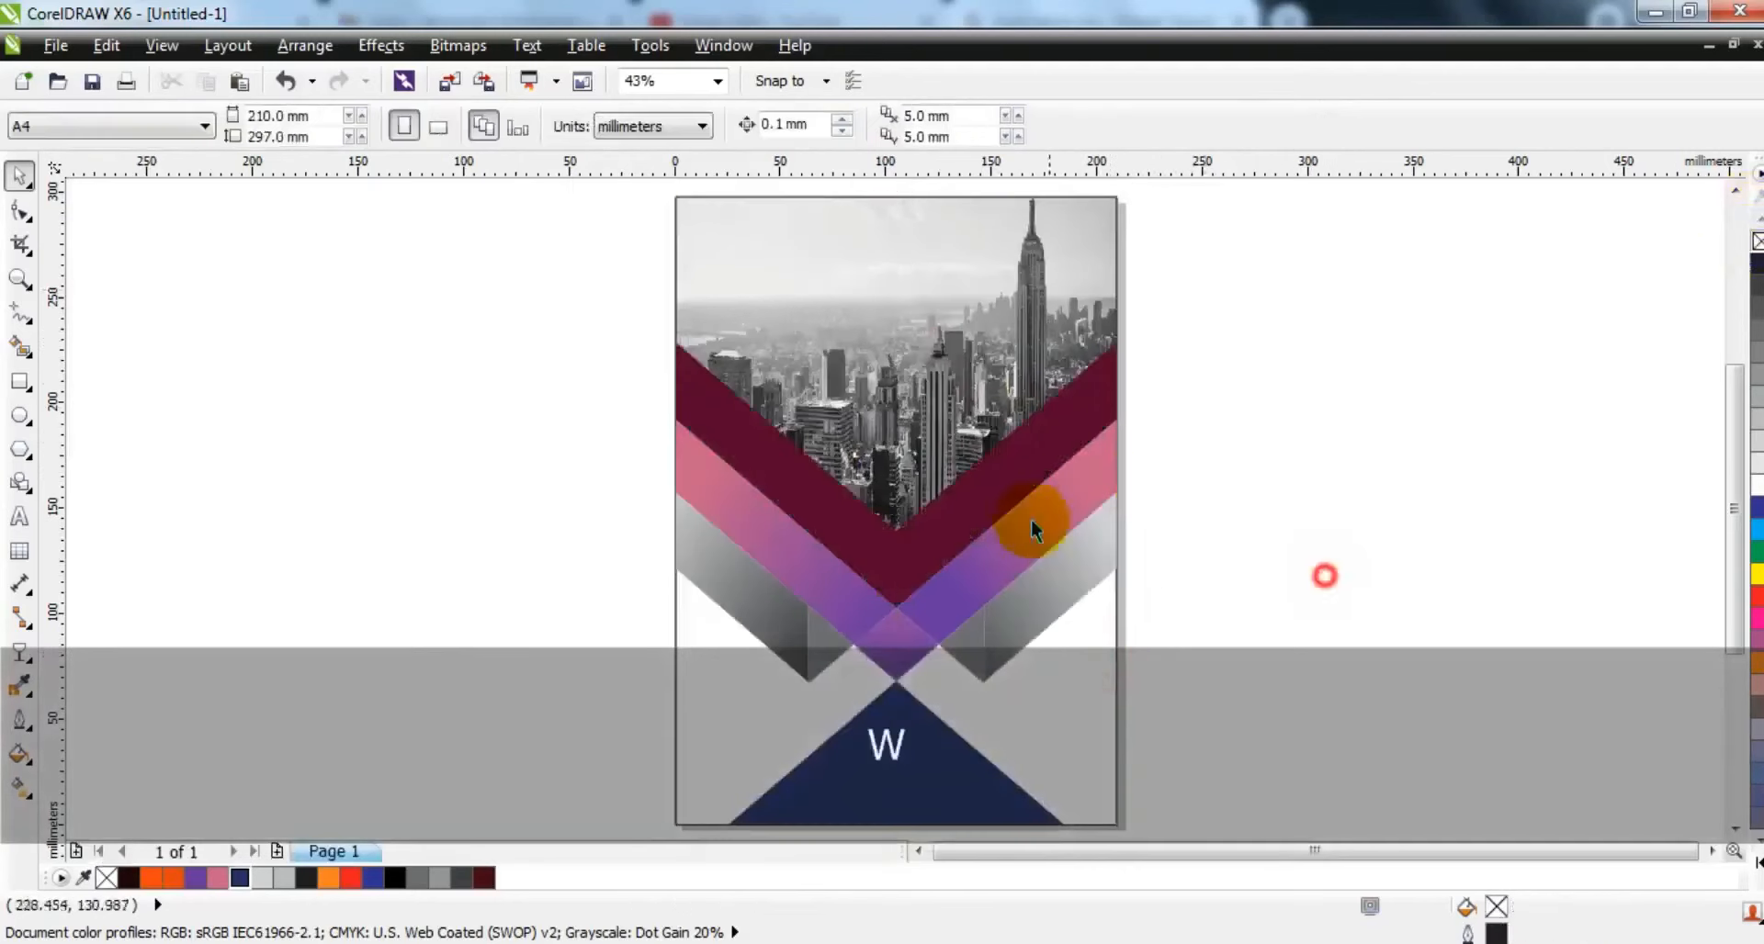
# Step: Apply a uniform transparency of 44 to the maroon V band so the city photo shows through it
pyautogui.click(1011, 491)
pyautogui.click(19, 652)
pyautogui.click(120, 126)
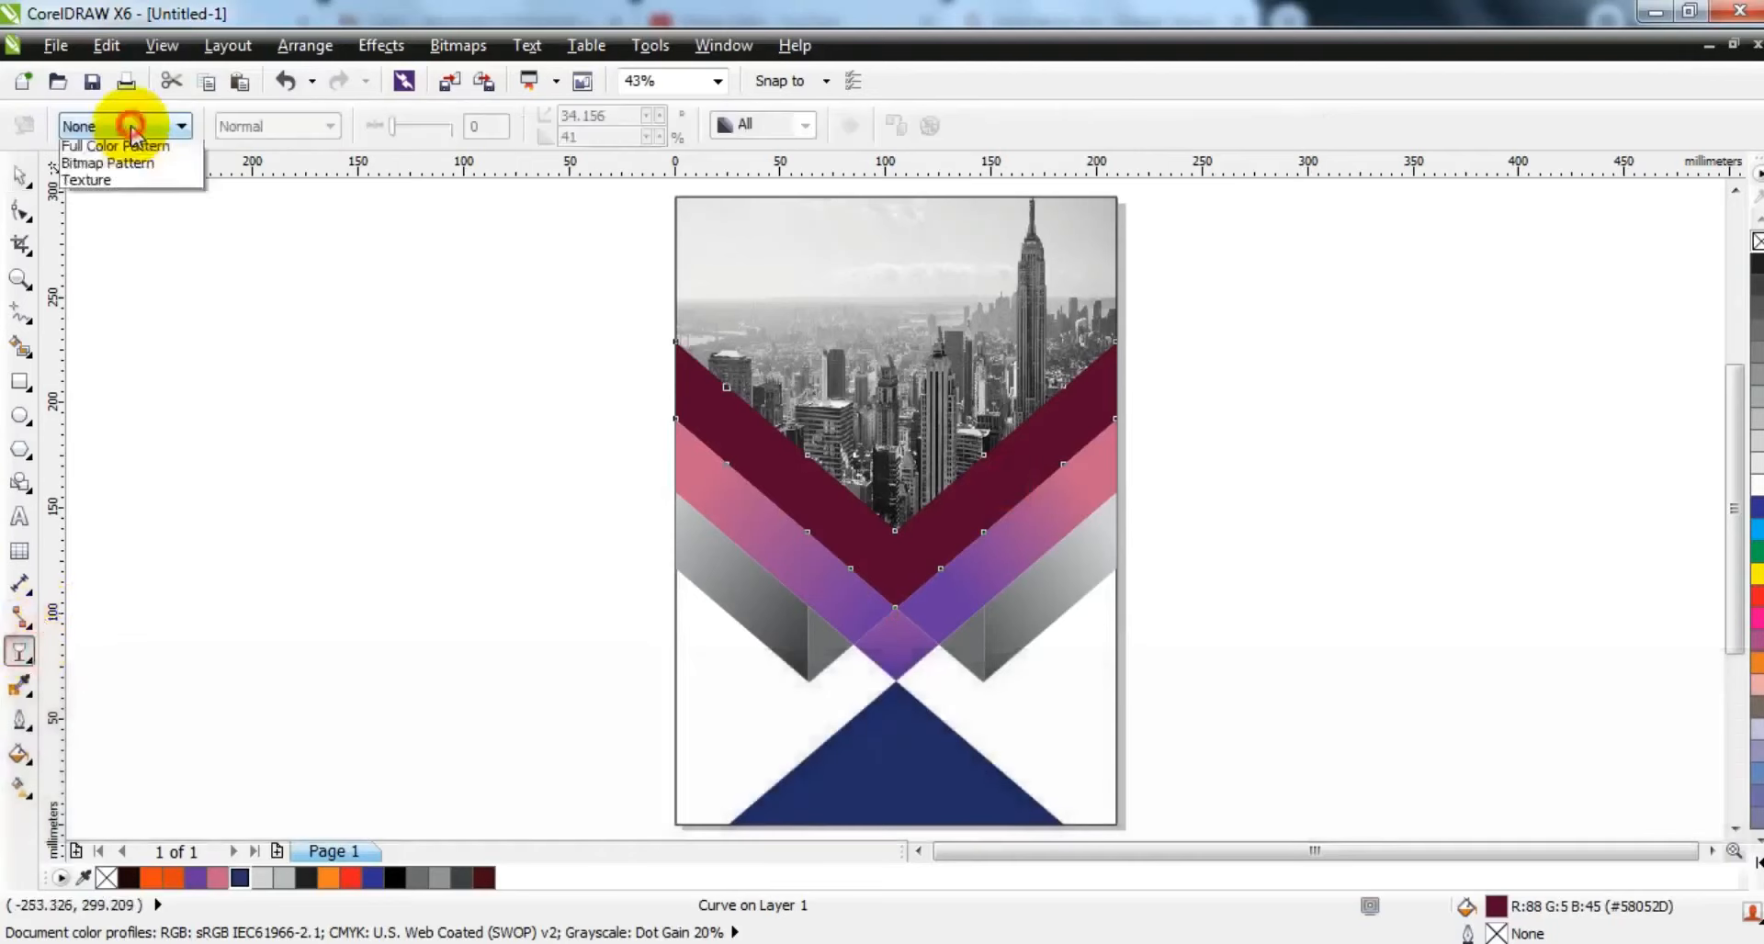
pyautogui.click(92, 166)
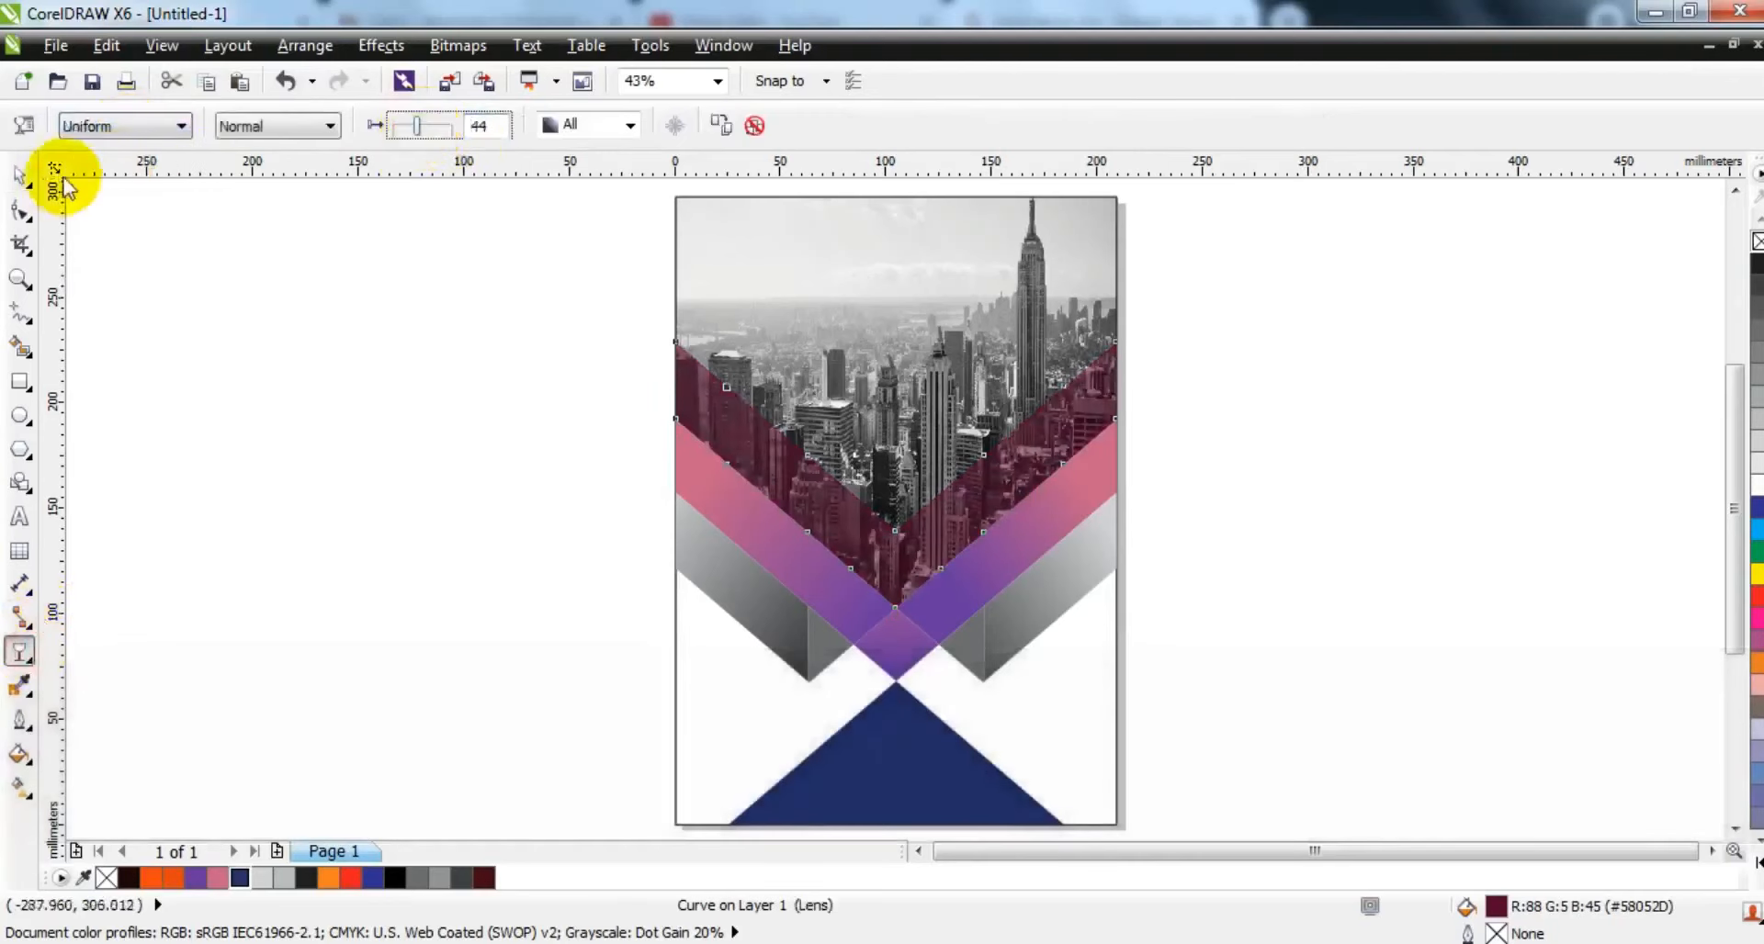
pyautogui.click(16, 184)
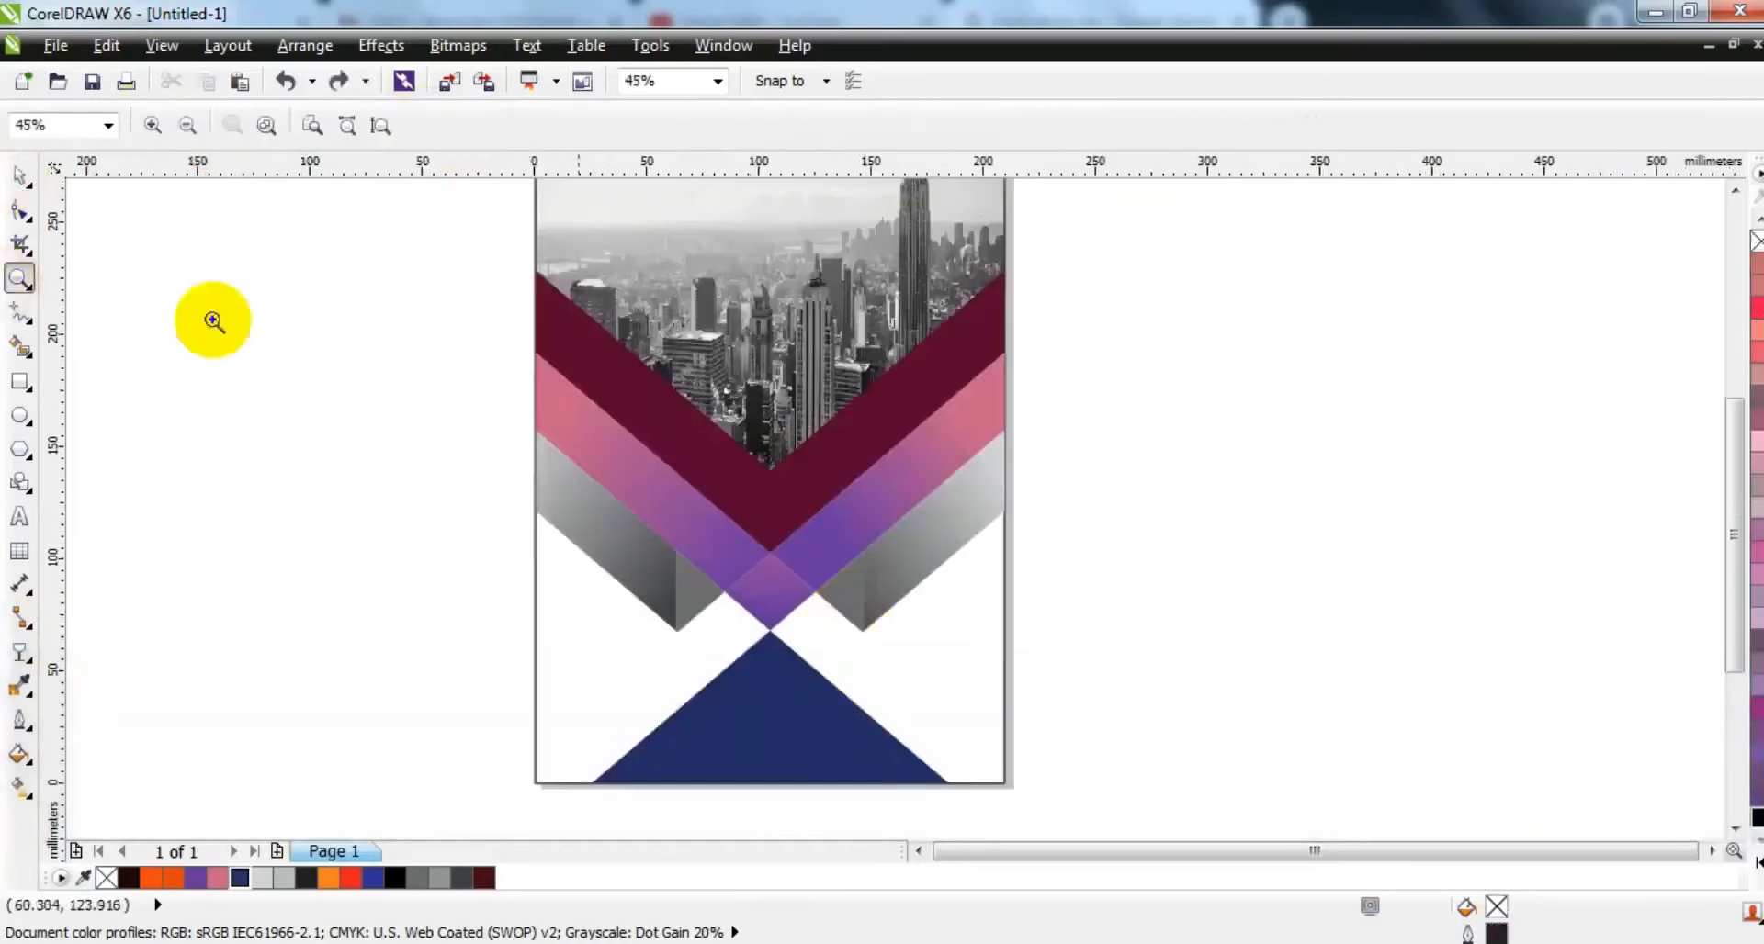
# Step: Draw a diagonal line about 88 mm wide and 71 mm high across the left arms of the V bands
pyautogui.click(15, 172)
pyautogui.click(608, 432)
pyautogui.click(598, 358)
pyautogui.click(264, 410)
pyautogui.click(20, 314)
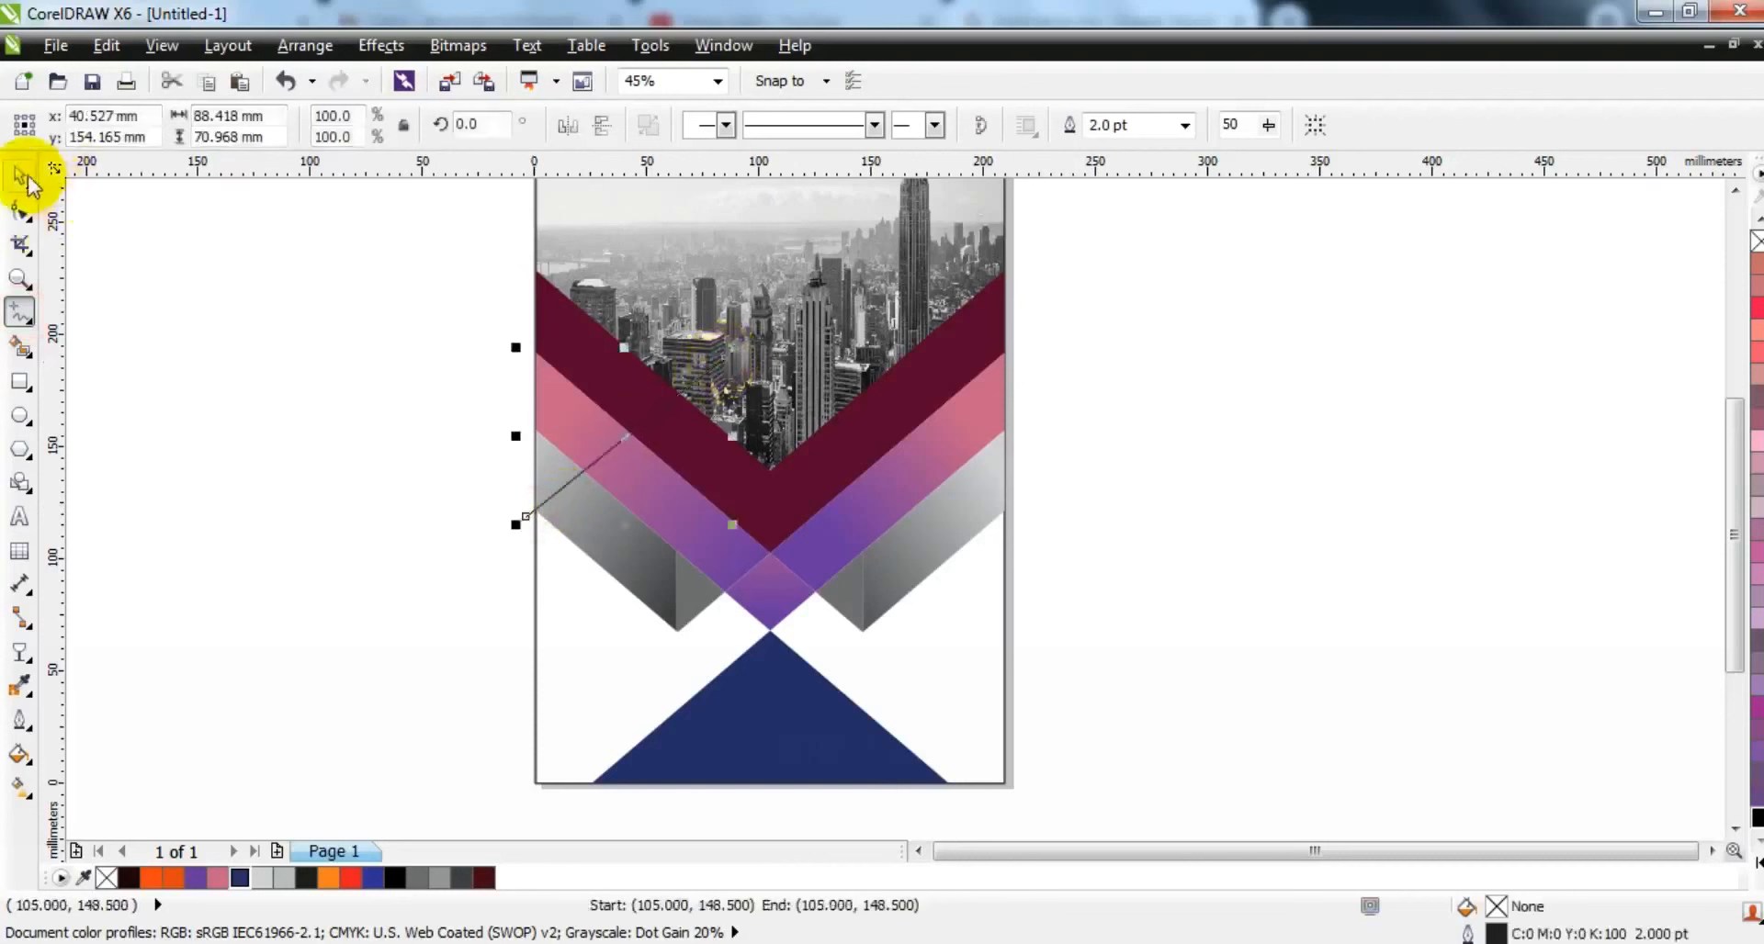
# Step: Duplicate the diagonal line, mirror the copy horizontally and place it across the right arms of the bands
pyautogui.click(20, 175)
pyautogui.press('KP_Add')
pyautogui.click(570, 124)
pyautogui.moveTo(628, 439); pyautogui.dragTo(914, 478)
pyautogui.click(374, 485)
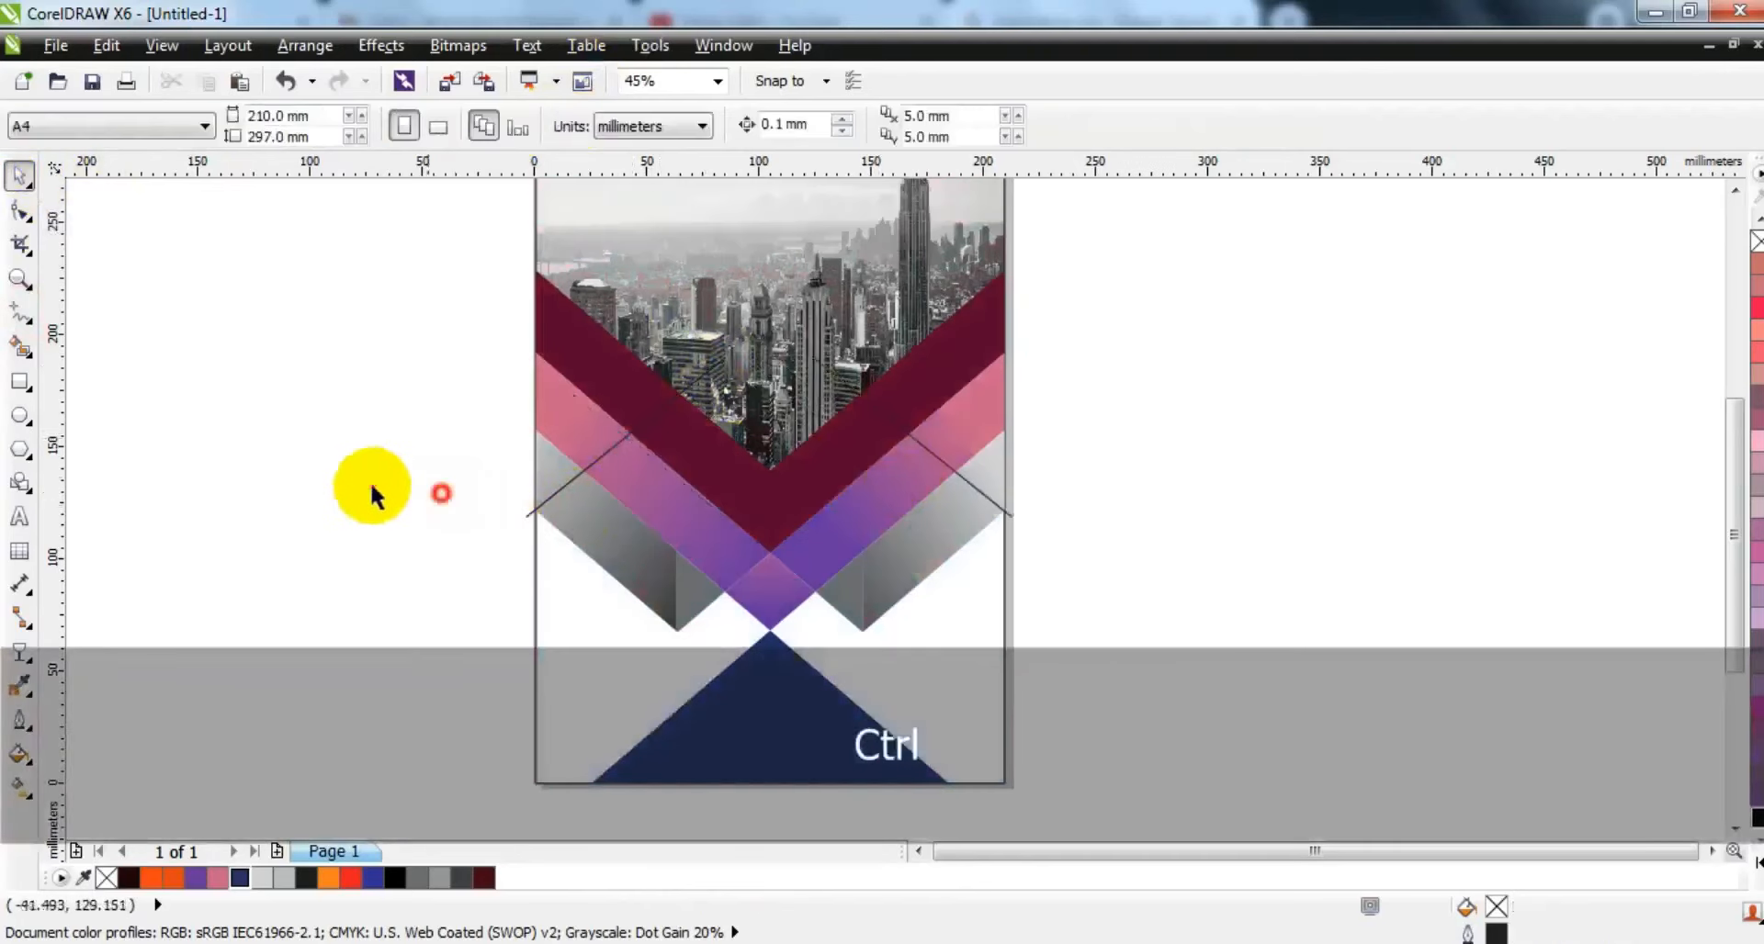
# Step: Smart-fill the outer ends of the pink and grey bands on both sides of the page with black
pyautogui.click(20, 347)
pyautogui.click(285, 126)
pyautogui.click(281, 152)
pyautogui.click(583, 415)
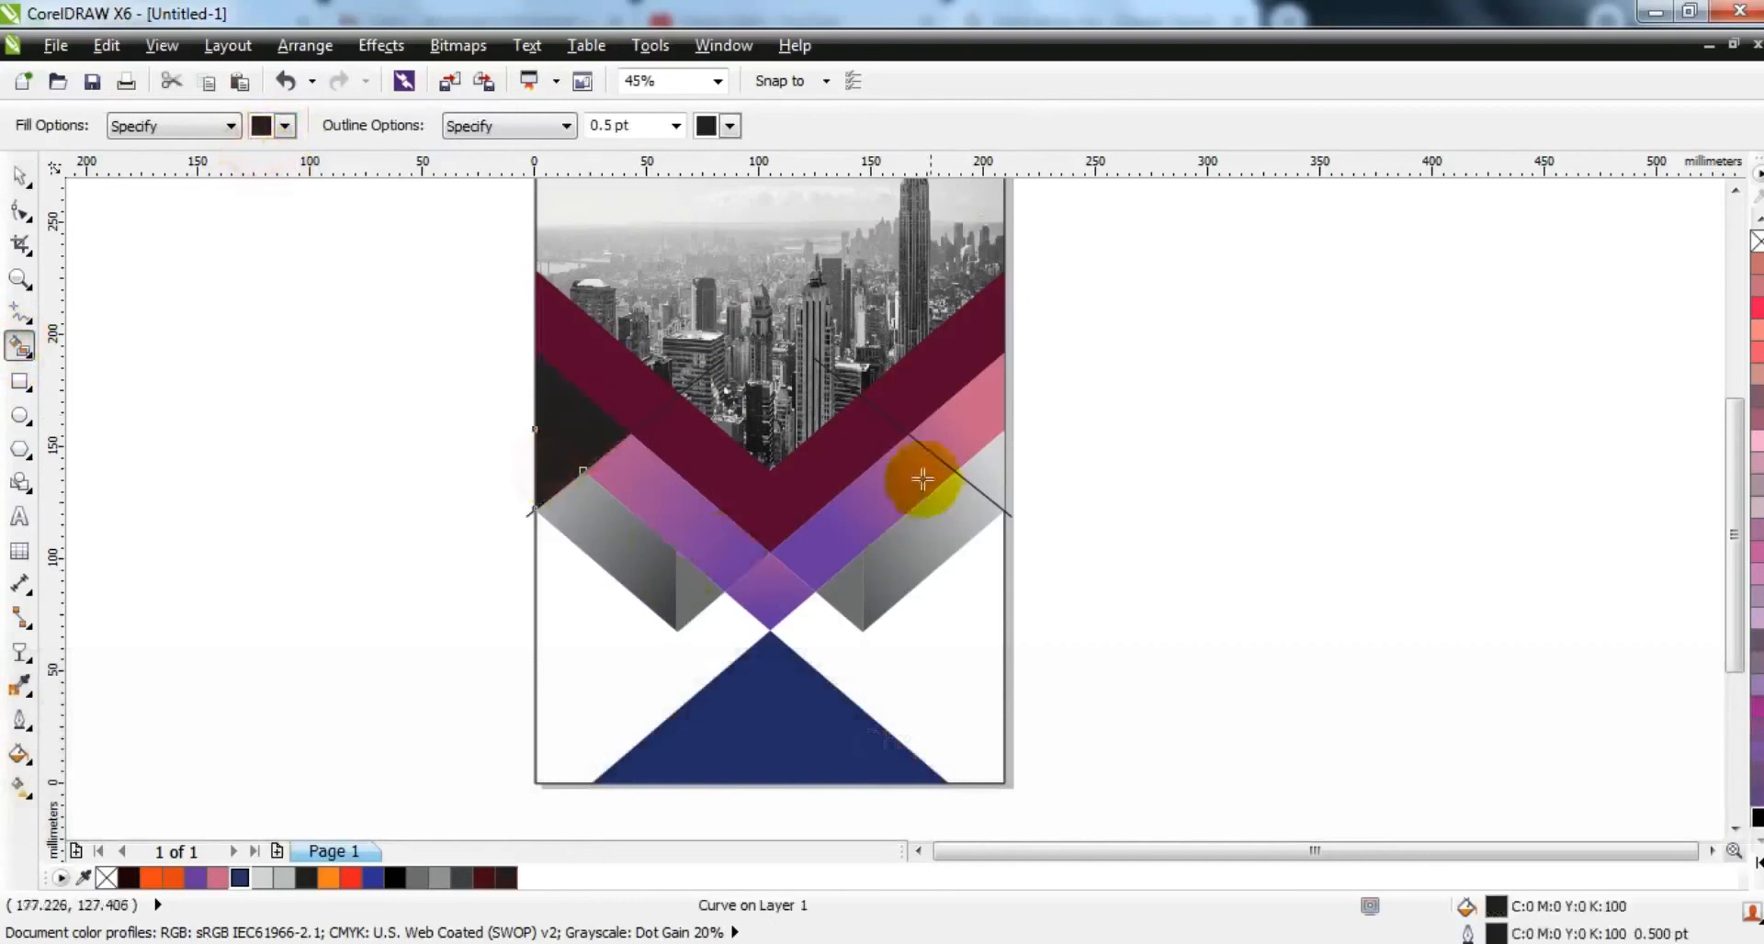
pyautogui.click(950, 425)
pyautogui.click(28, 182)
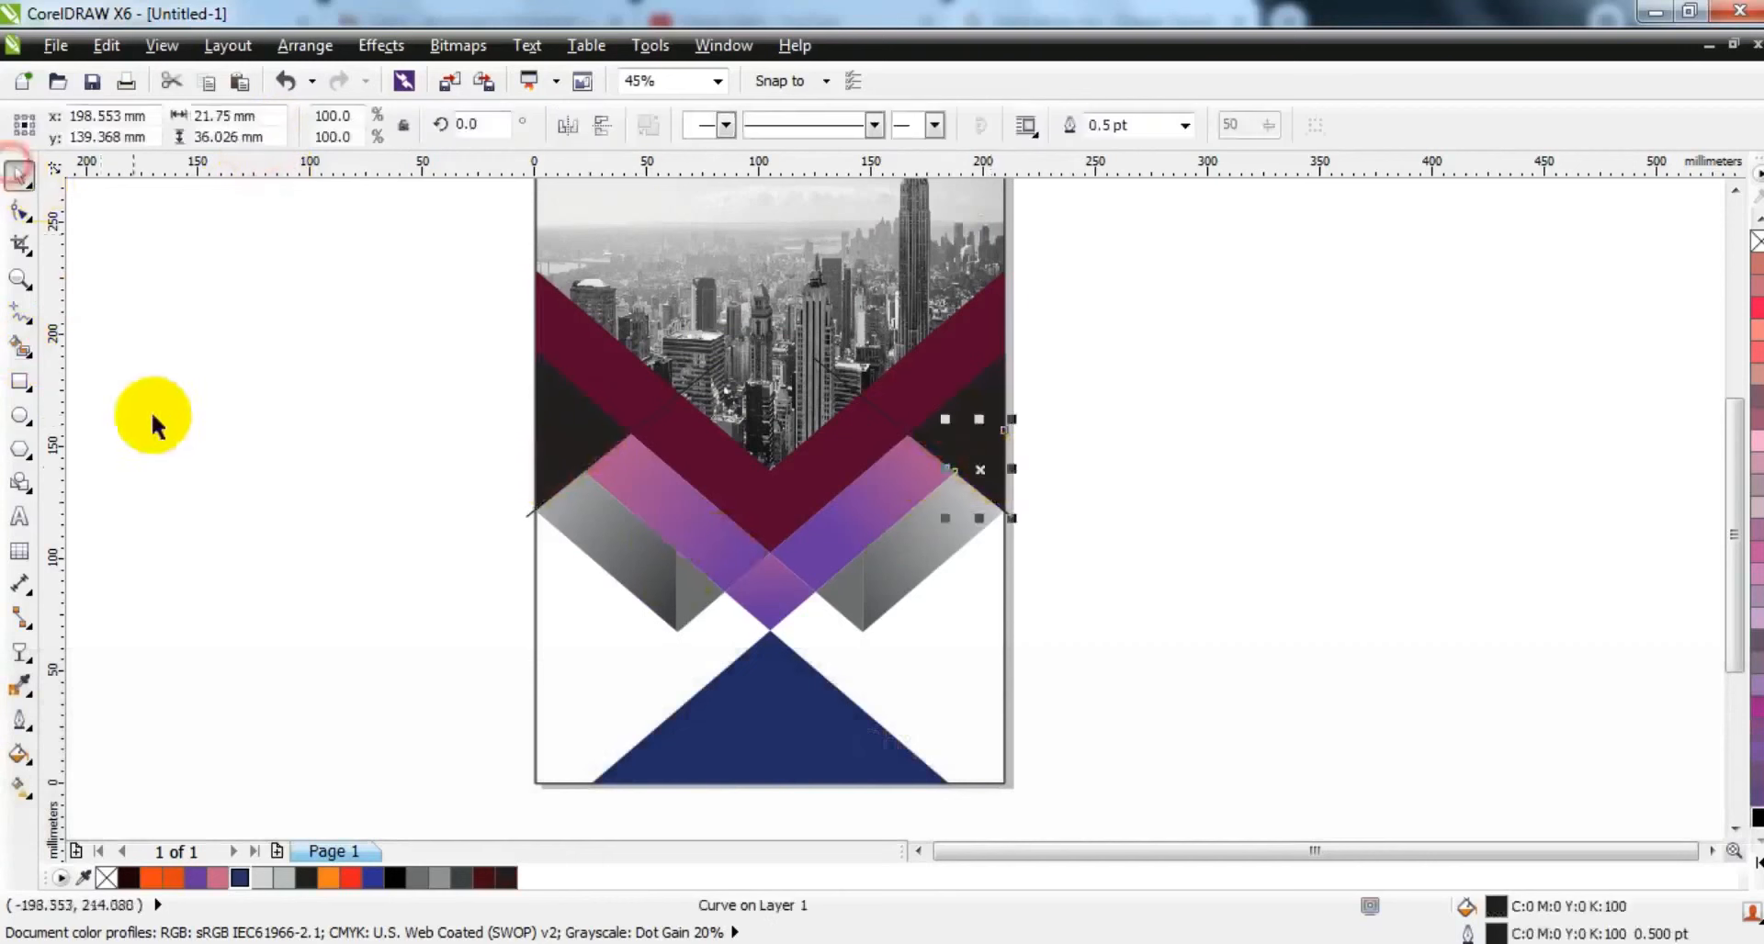
pyautogui.click(151, 410)
# Step: Recolour the right end of the pink band red and the small triangle below it orange
pyautogui.click(955, 426)
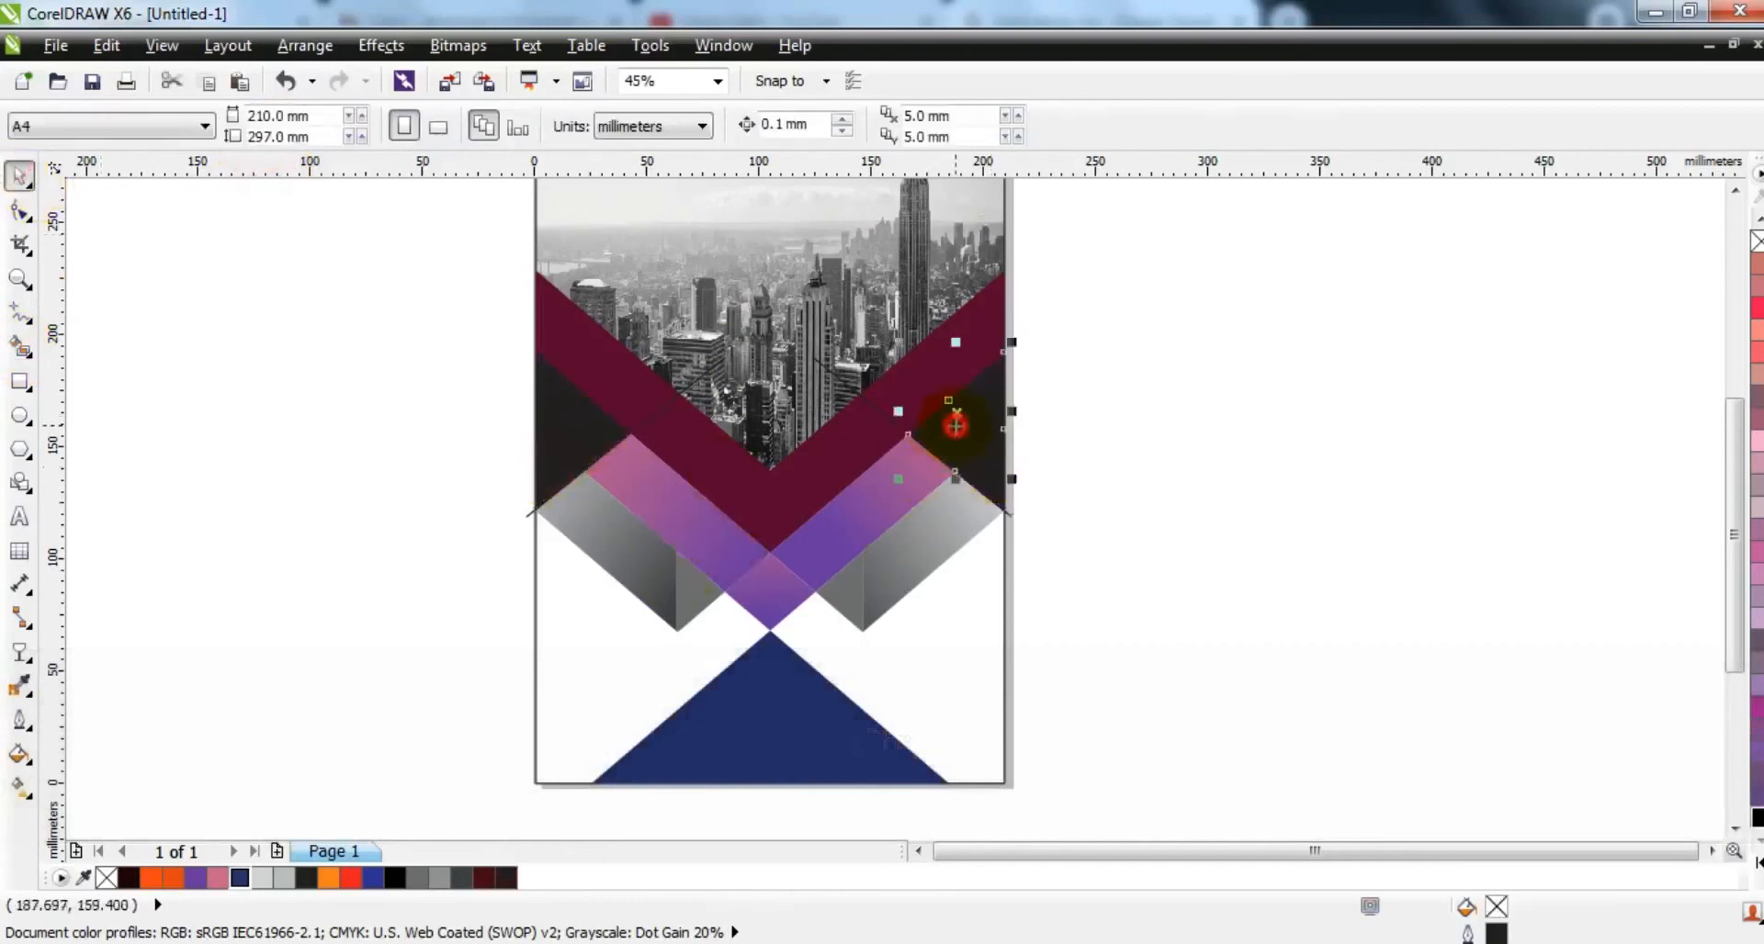
pyautogui.click(152, 879)
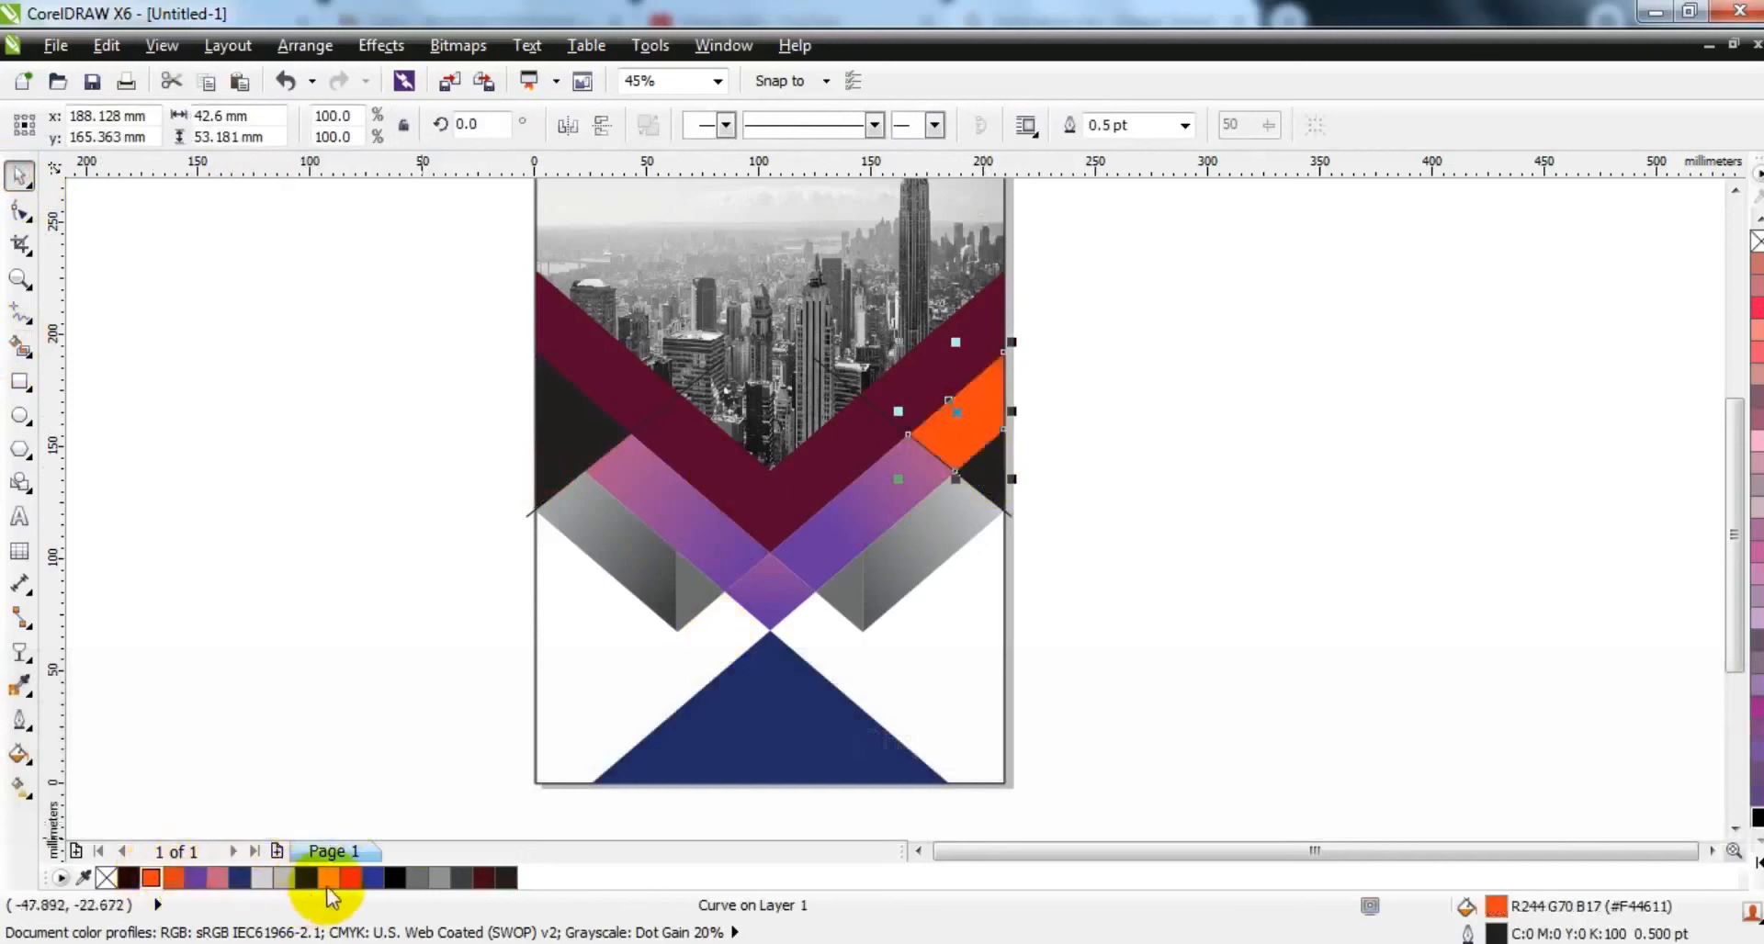
pyautogui.click(351, 878)
pyautogui.click(996, 472)
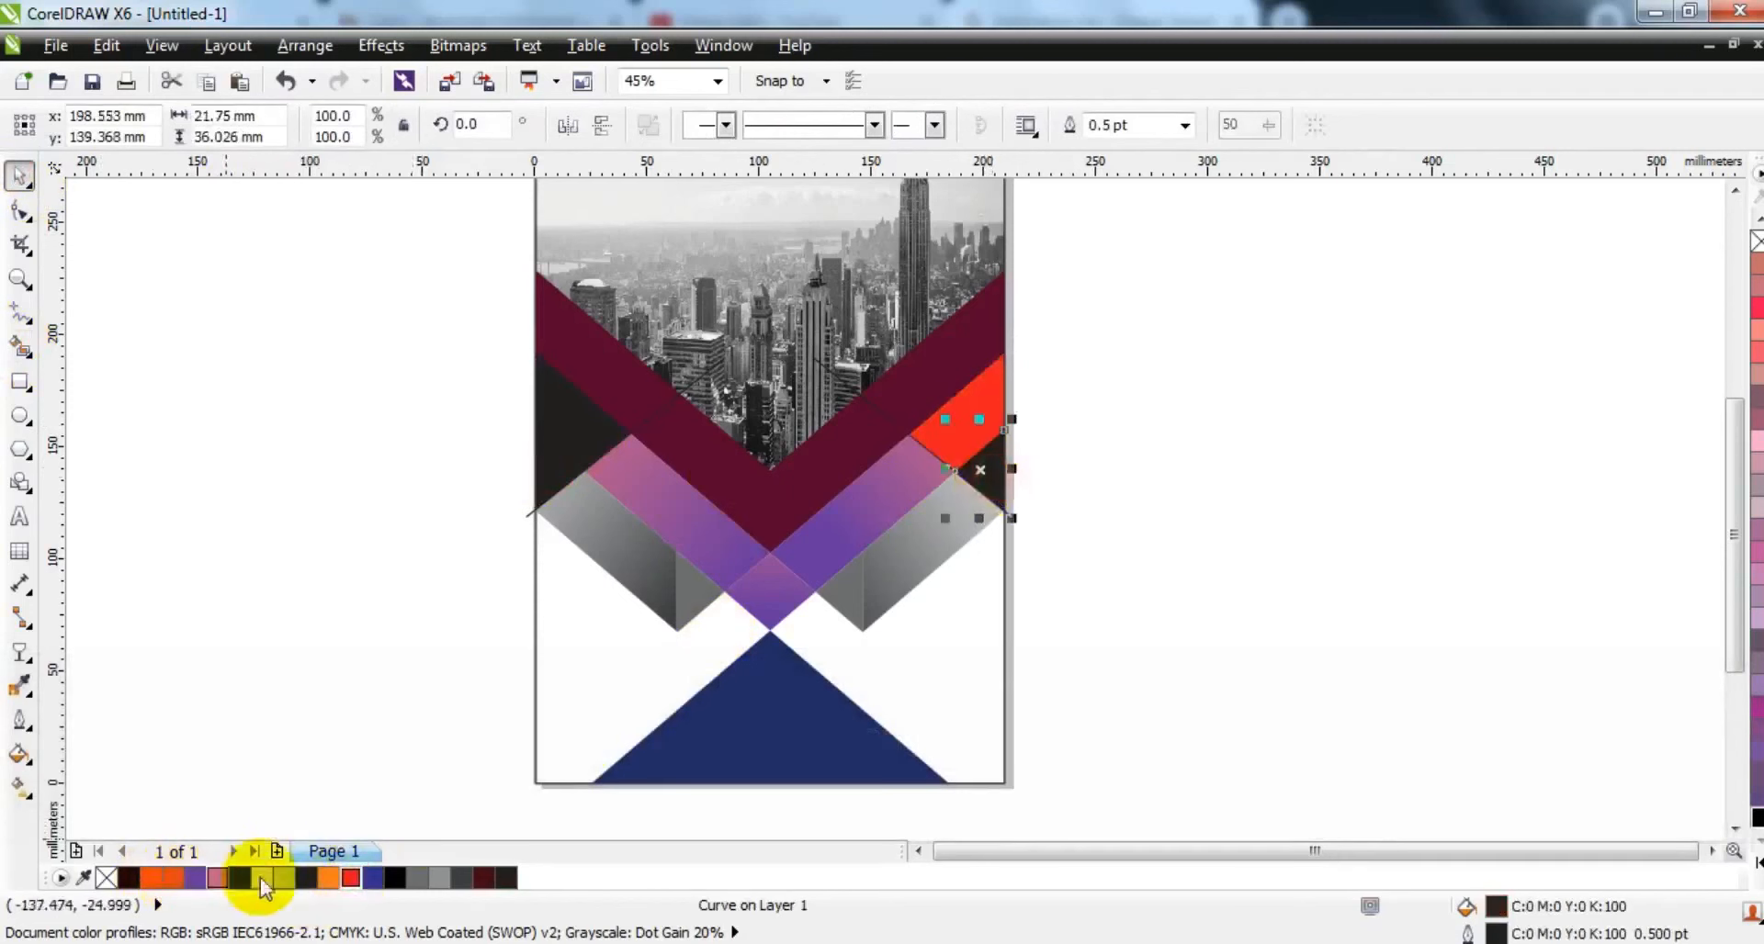
pyautogui.click(331, 877)
pyautogui.click(1116, 592)
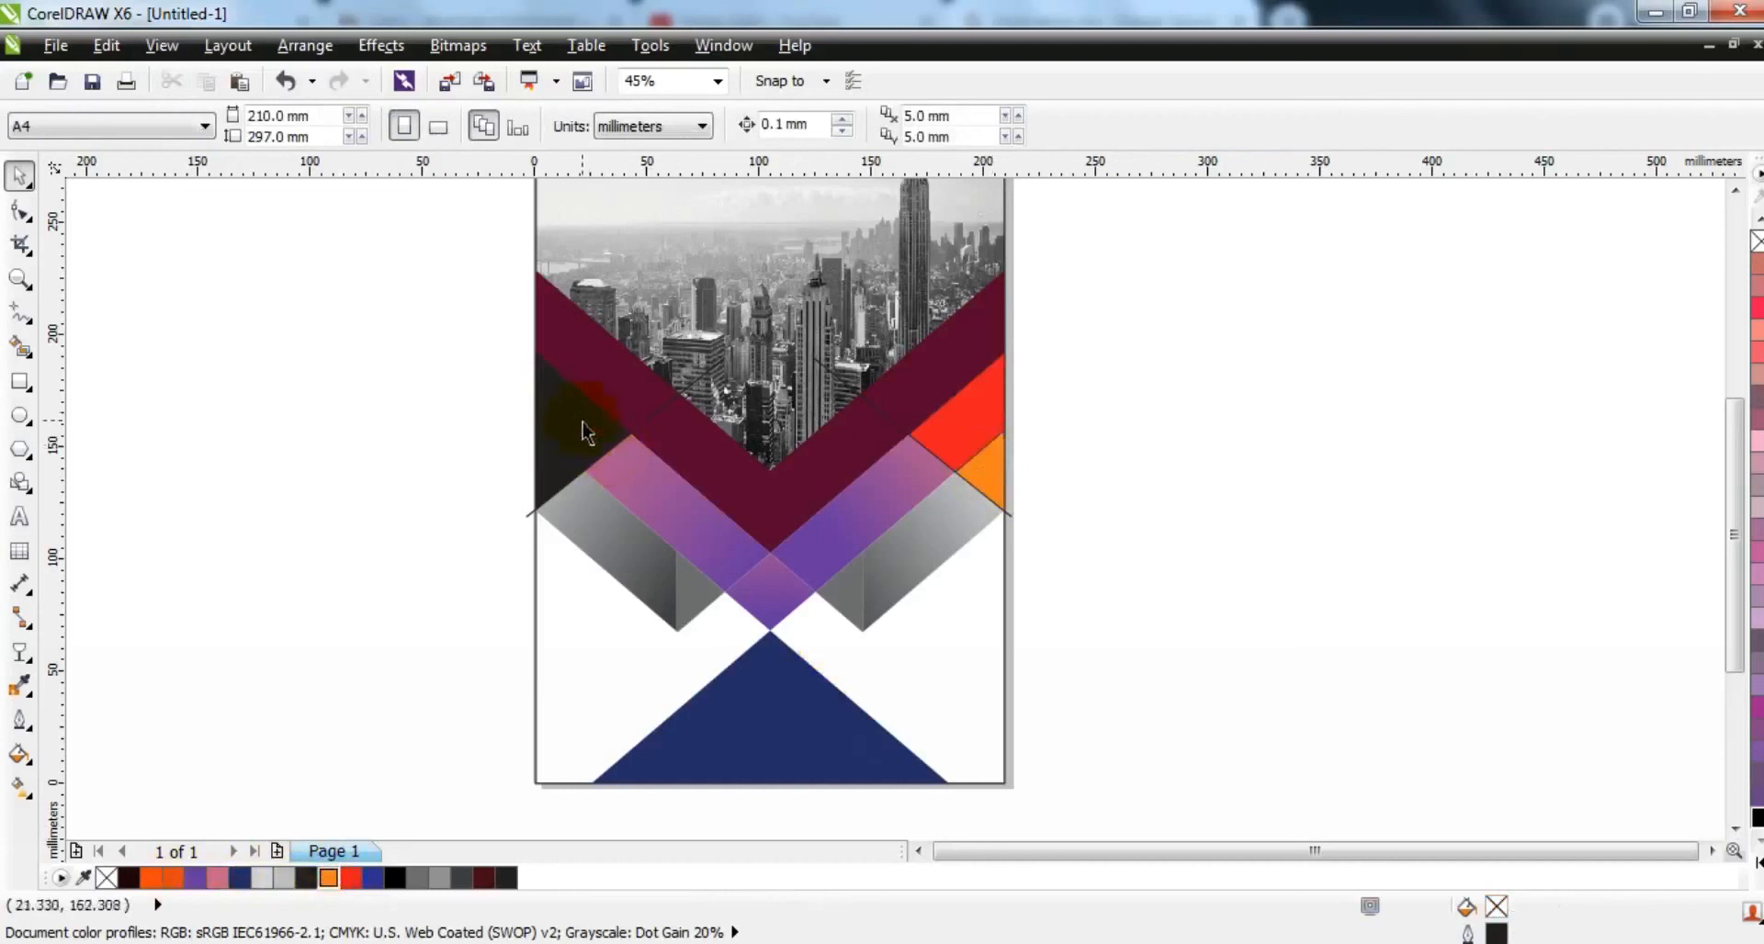
# Step: Recolour the left end of the pink band red and the small triangle below it orange
pyautogui.click(585, 432)
pyautogui.click(351, 878)
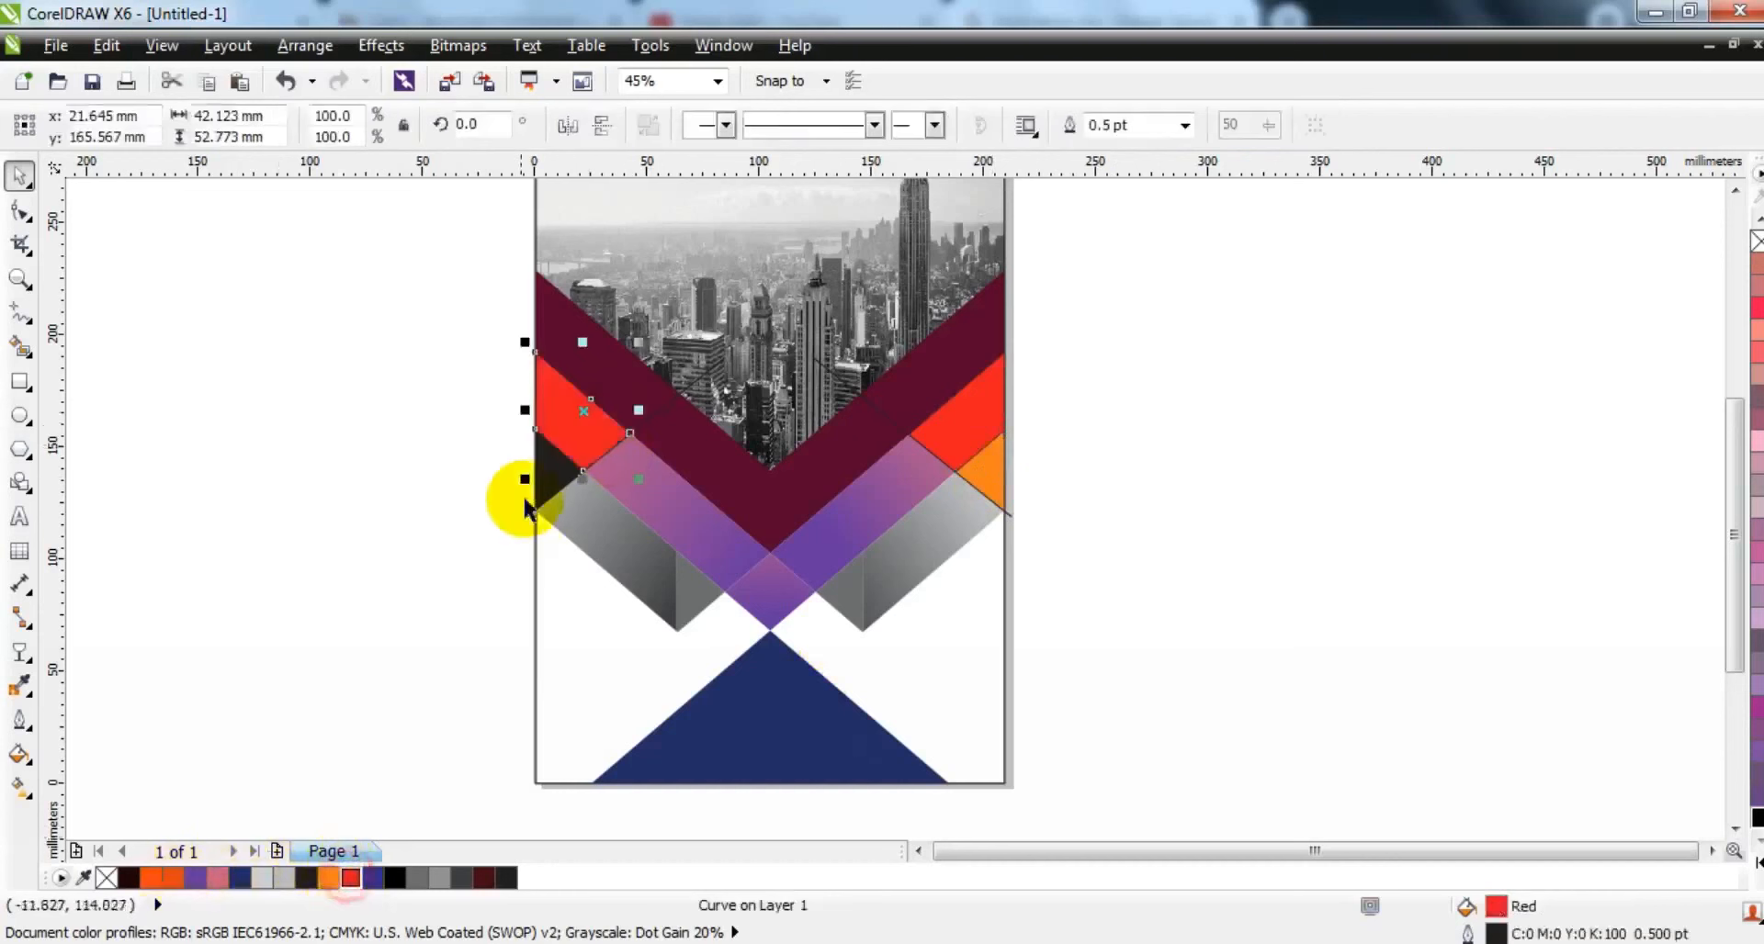
pyautogui.click(328, 878)
pyautogui.click(329, 461)
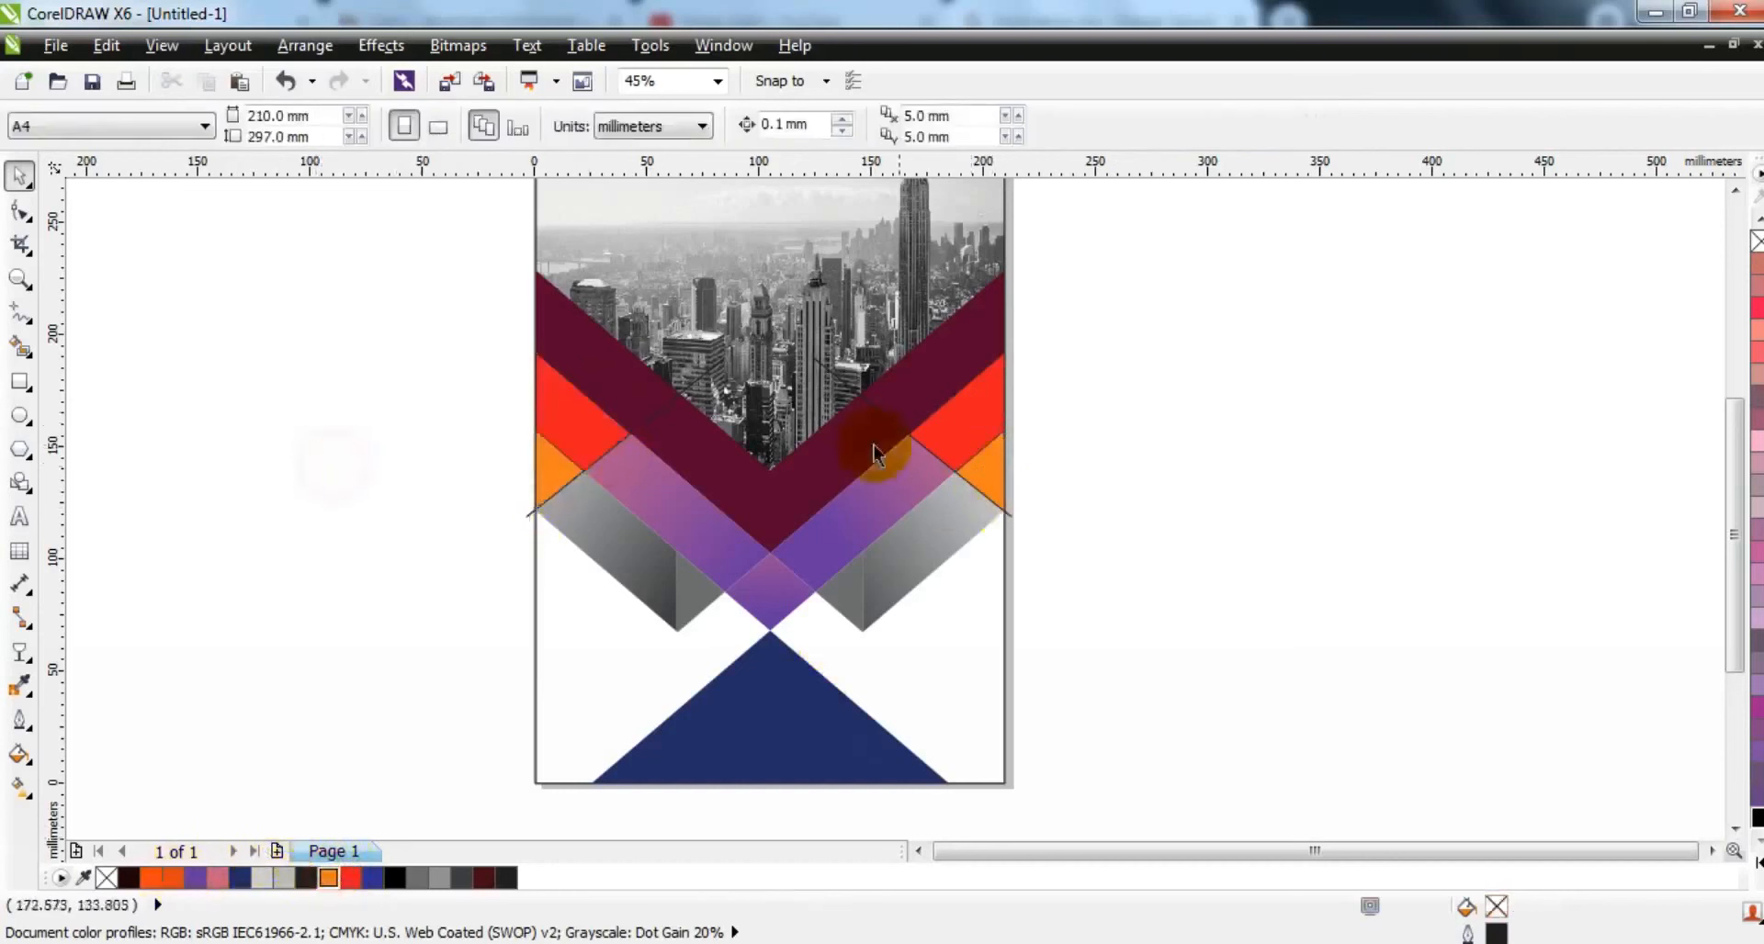
# Step: Delete the two diagonal dividing lines that cross the bands
pyautogui.click(834, 376)
pyautogui.press('Delete')
pyautogui.click(720, 362)
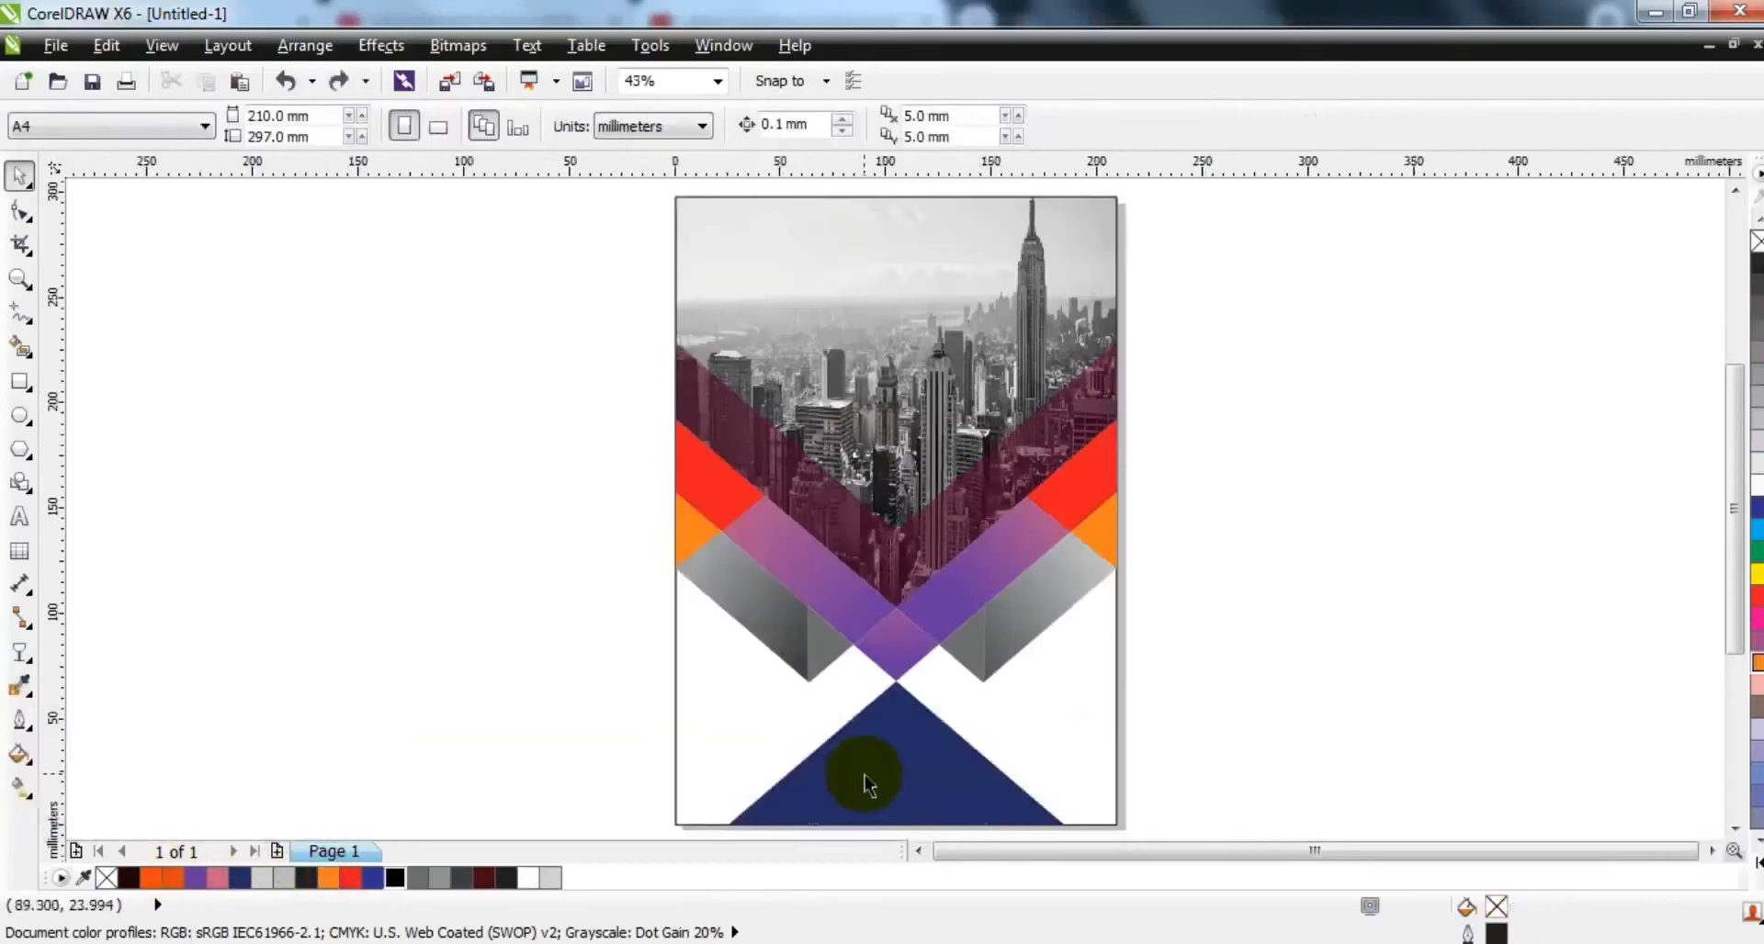
# Step: Give the blue triangle a vertical linear gradient from black at its base to dark blue at its tip
pyautogui.click(863, 775)
pyautogui.click(394, 878)
pyautogui.press('g')
pyautogui.moveTo(888, 824); pyautogui.dragTo(888, 700)
# Step: Fill the right red band end with a linear gradient from black along its lower edge to red above
pyautogui.click(1103, 475)
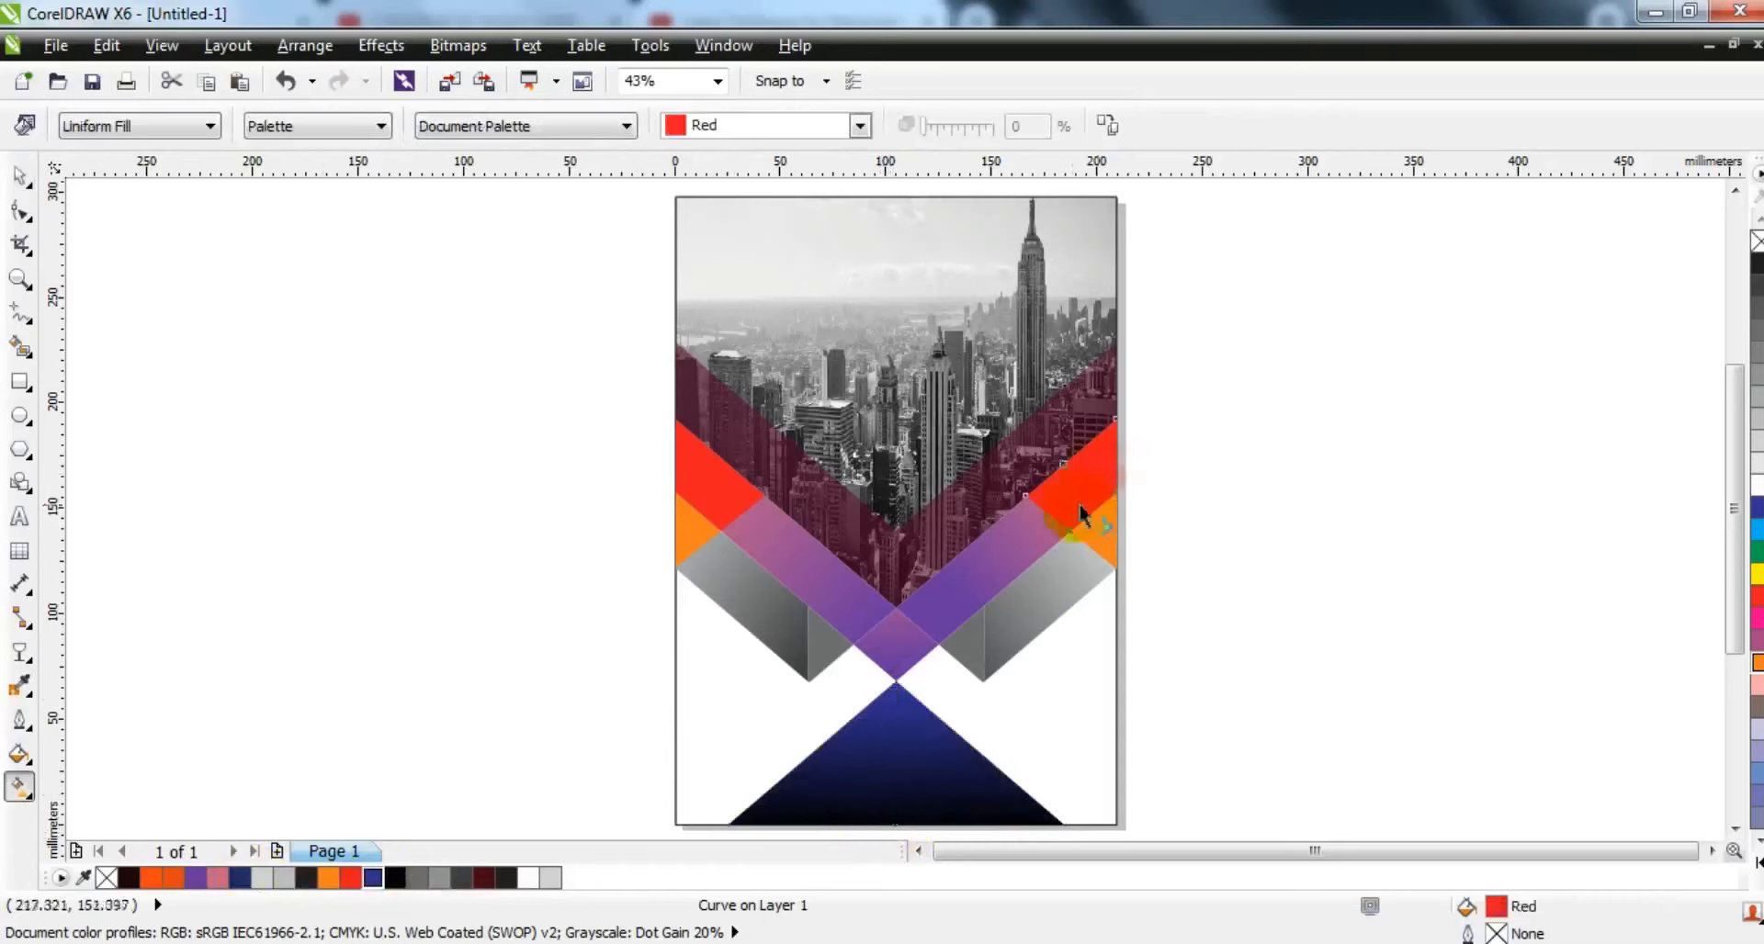
pyautogui.hotkey('shift', 'F2')
pyautogui.click(395, 878)
pyautogui.moveTo(1101, 800); pyautogui.dragTo(905, 570)
pyautogui.moveTo(1754, 608); pyautogui.dragTo(904, 564)
# Step: Fill the right orange triangle with a diagonal linear gradient from red at the page edge to orange
pyautogui.click(1142, 707)
pyautogui.hotkey('shift', 'F2')
pyautogui.click(1755, 600)
pyautogui.moveTo(1117, 696); pyautogui.dragTo(944, 445)
pyautogui.moveTo(1756, 661); pyautogui.dragTo(942, 443)
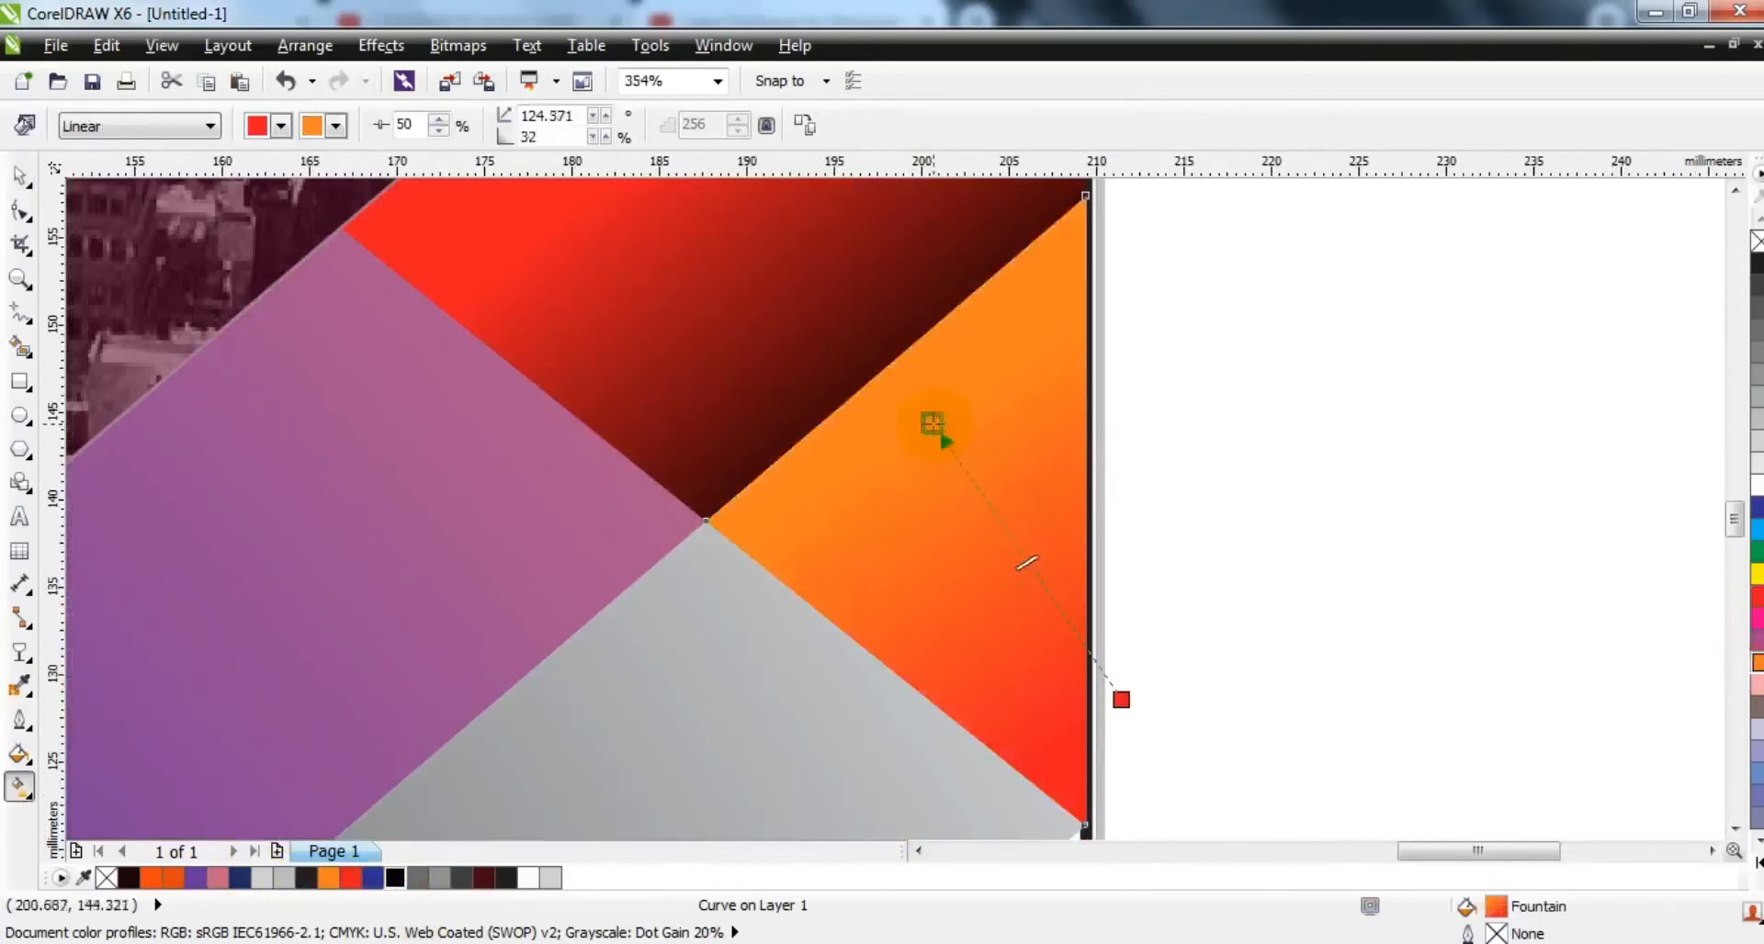
# Step: Fill the right purple arm with a linear gradient from purple on its upper edge to black on its lower edge
pyautogui.scroll(-2, 933, 421)
pyautogui.click(681, 591)
pyautogui.hotkey('shift', 'F2')
pyautogui.click(395, 878)
pyautogui.moveTo(916, 726); pyautogui.dragTo(760, 602)
pyautogui.moveTo(753, 523); pyautogui.dragTo(901, 689)
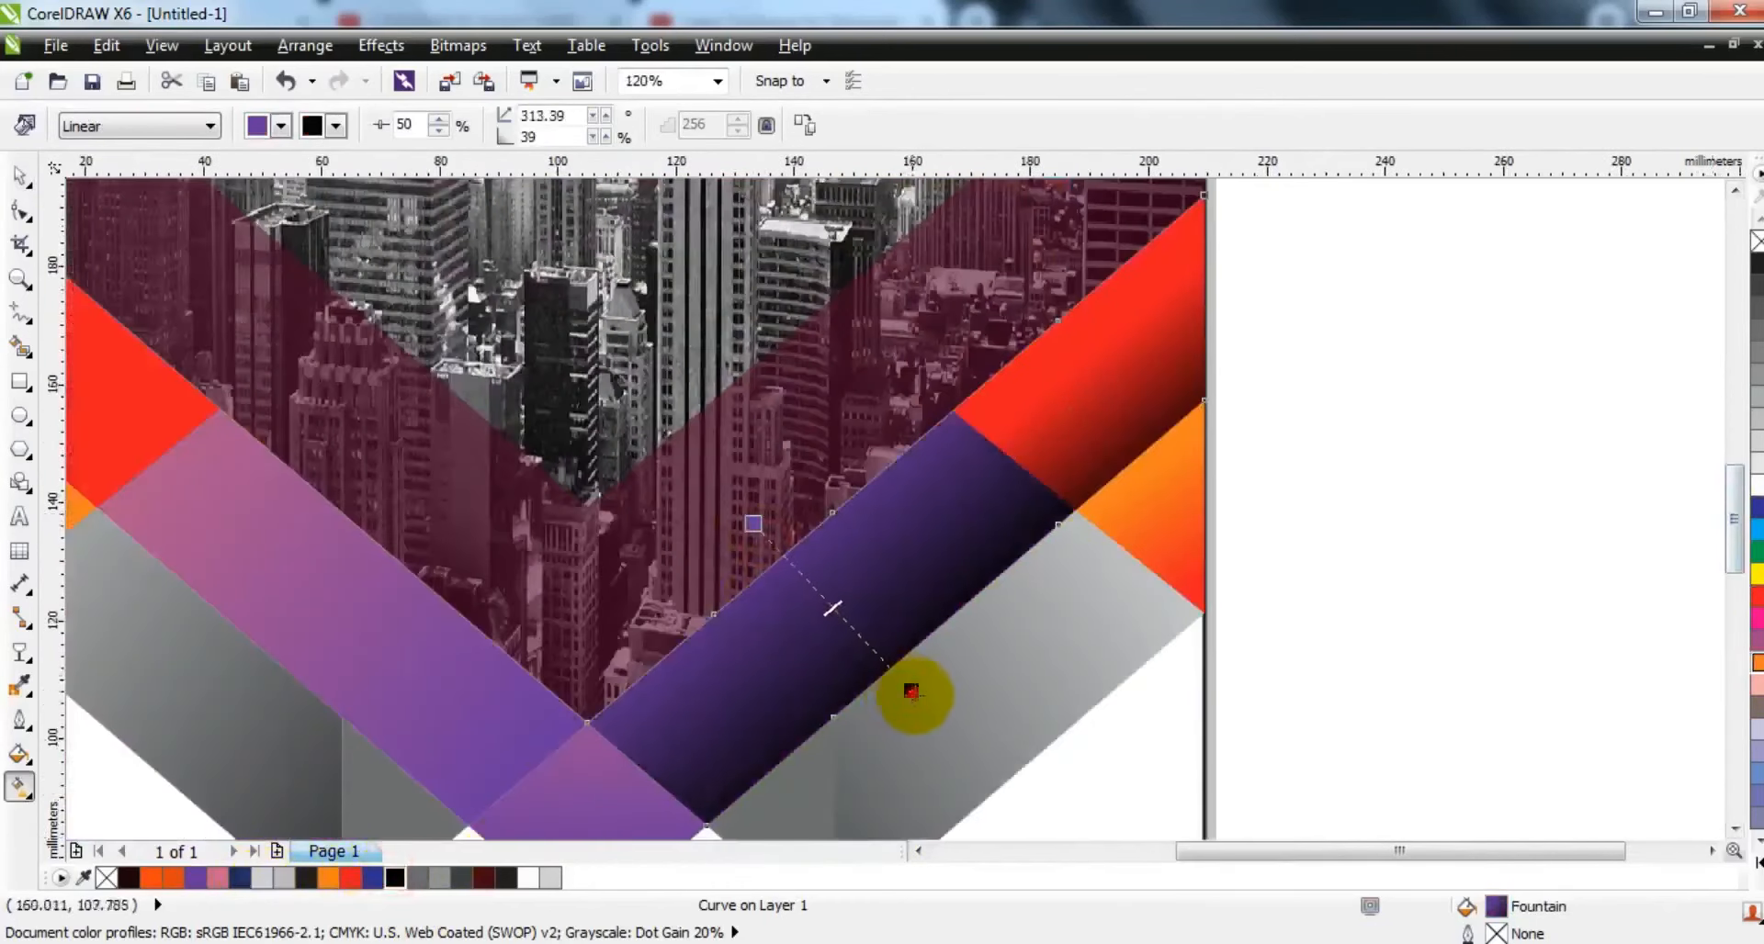
# Step: Fill the left purple arm with a linear gradient from purple on its upper edge to black on its lower edge
pyautogui.click(398, 667)
pyautogui.click(395, 879)
pyautogui.moveTo(308, 716)
pyautogui.mouseDown()
pyautogui.moveTo(439, 557)
pyautogui.moveTo(293, 702)
pyautogui.mouseUp()
# Step: Give the diamond where the two purple arms meet a vertical linear gradient from purple down to black
pyautogui.scroll(-1, 854, 683)
pyautogui.click(730, 695)
pyautogui.moveTo(734, 607); pyautogui.dragTo(726, 803)
pyautogui.click(395, 878)
pyautogui.click(950, 595)
pyautogui.click(783, 722)
pyautogui.click(396, 877)
# Step: Fill the left grey band with a dark-grey-to-black linear gradient and adjust the black end of the right grey band's gradient
pyautogui.click(608, 675)
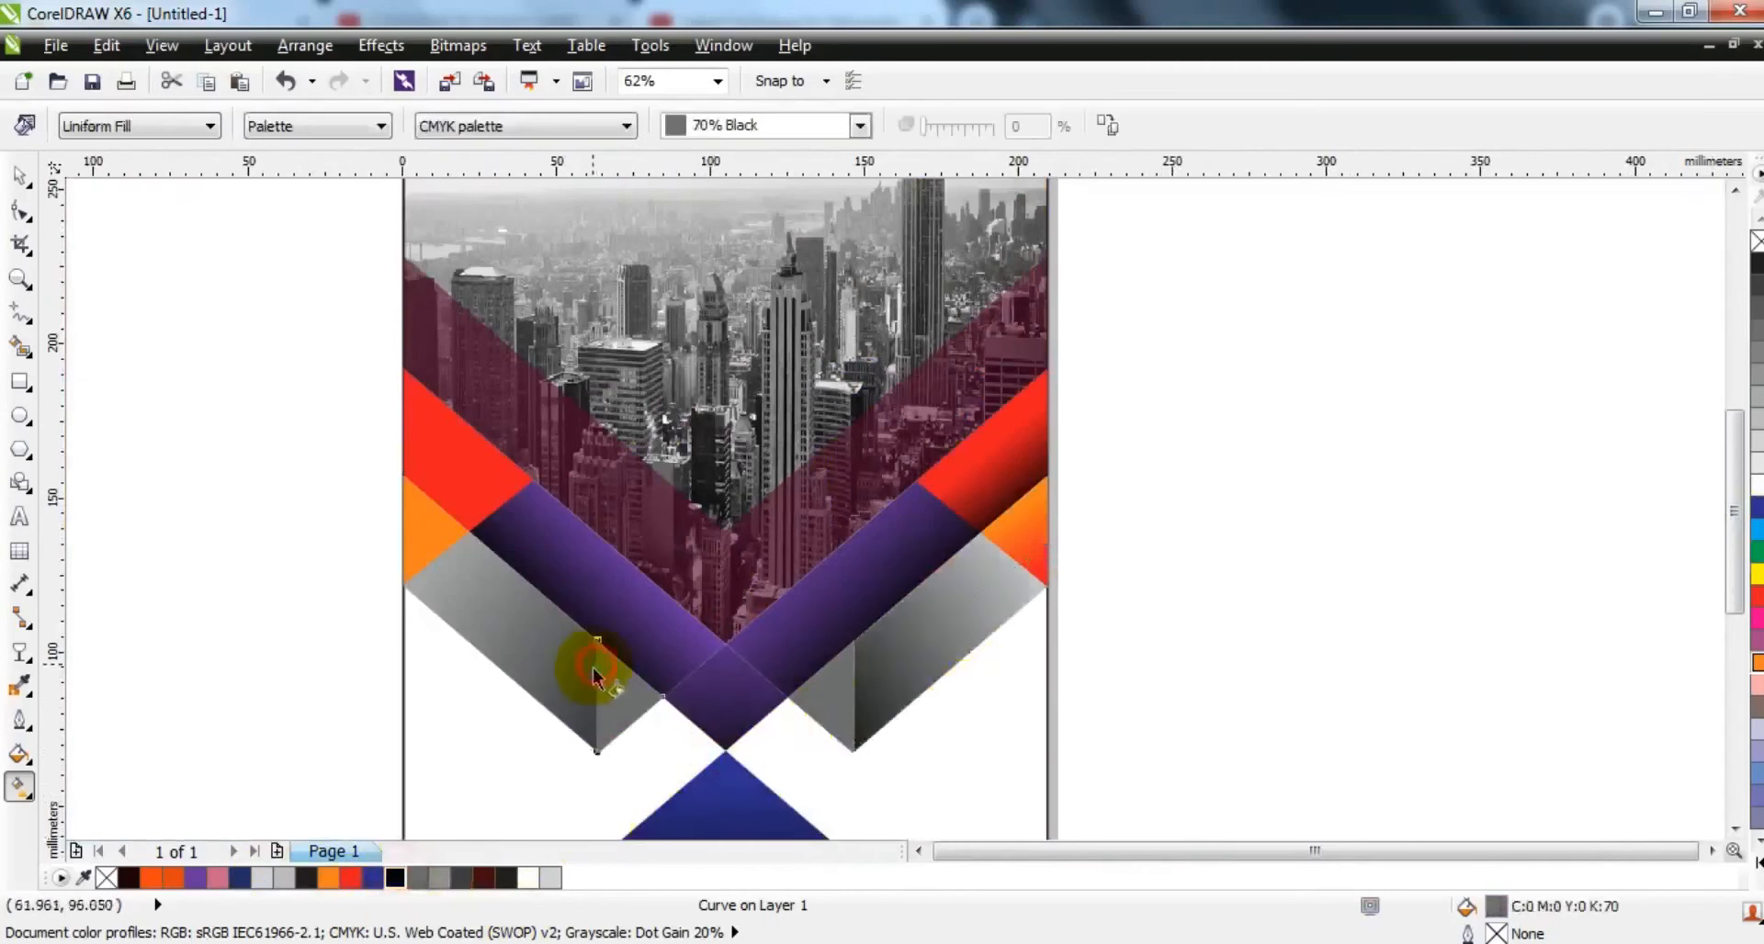
pyautogui.click(553, 649)
pyautogui.click(395, 878)
pyautogui.moveTo(502, 597); pyautogui.dragTo(670, 720)
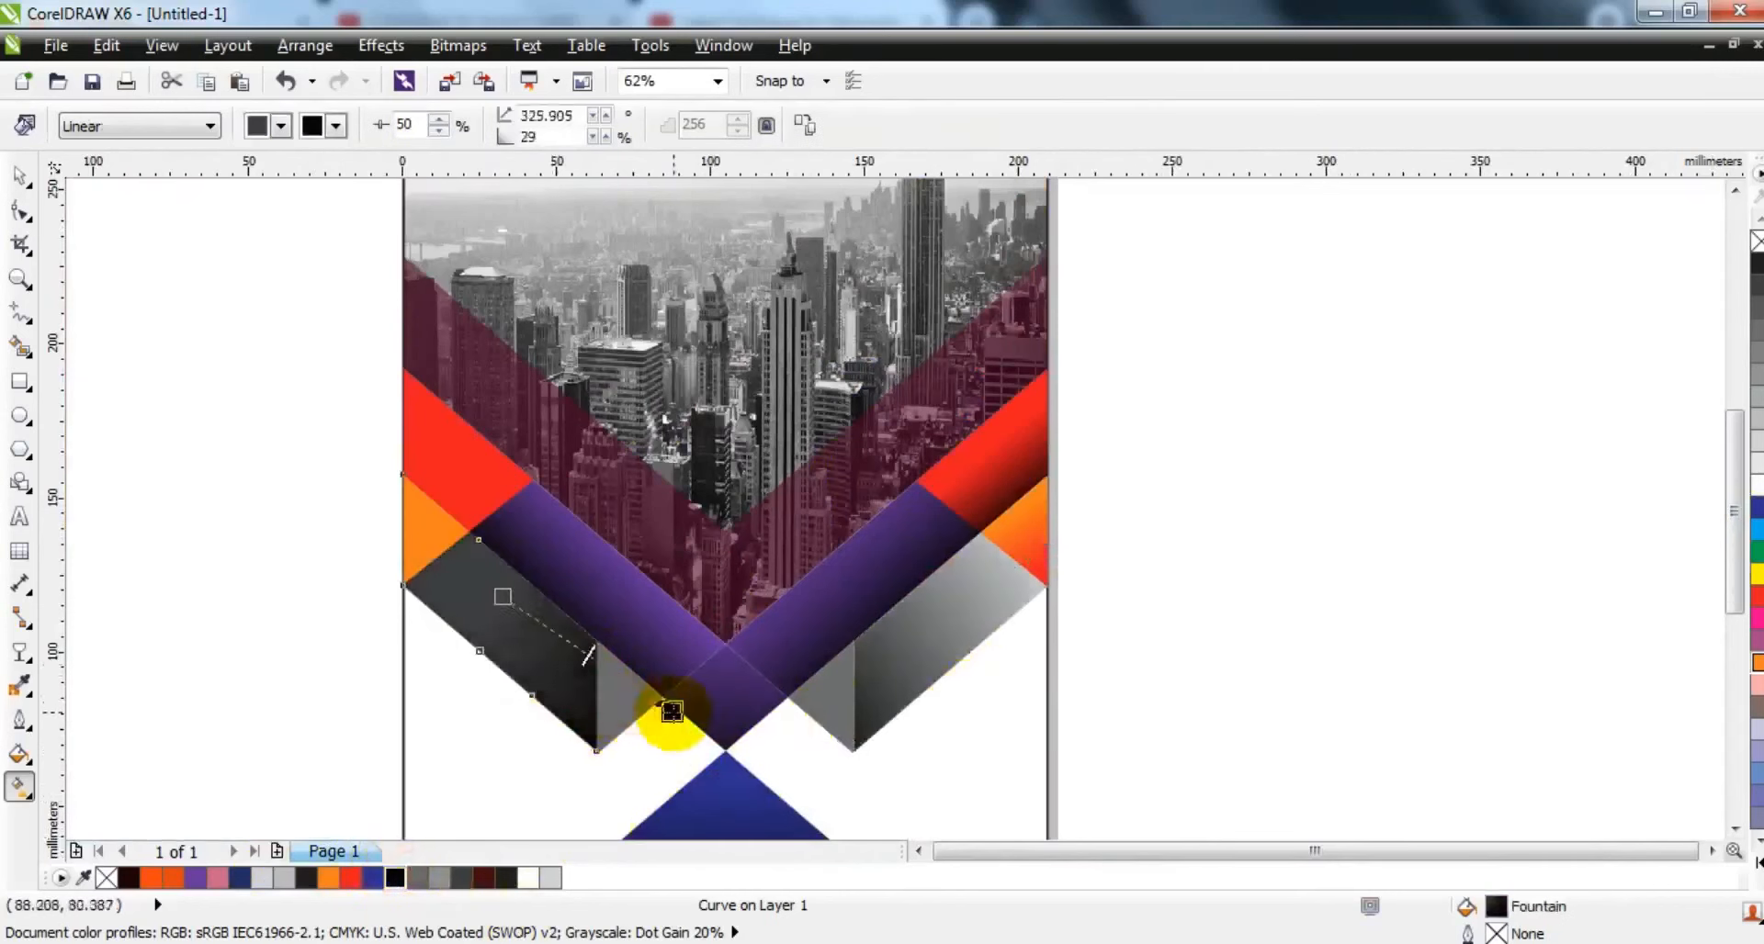
pyautogui.click(895, 703)
pyautogui.moveTo(801, 710); pyautogui.dragTo(800, 709)
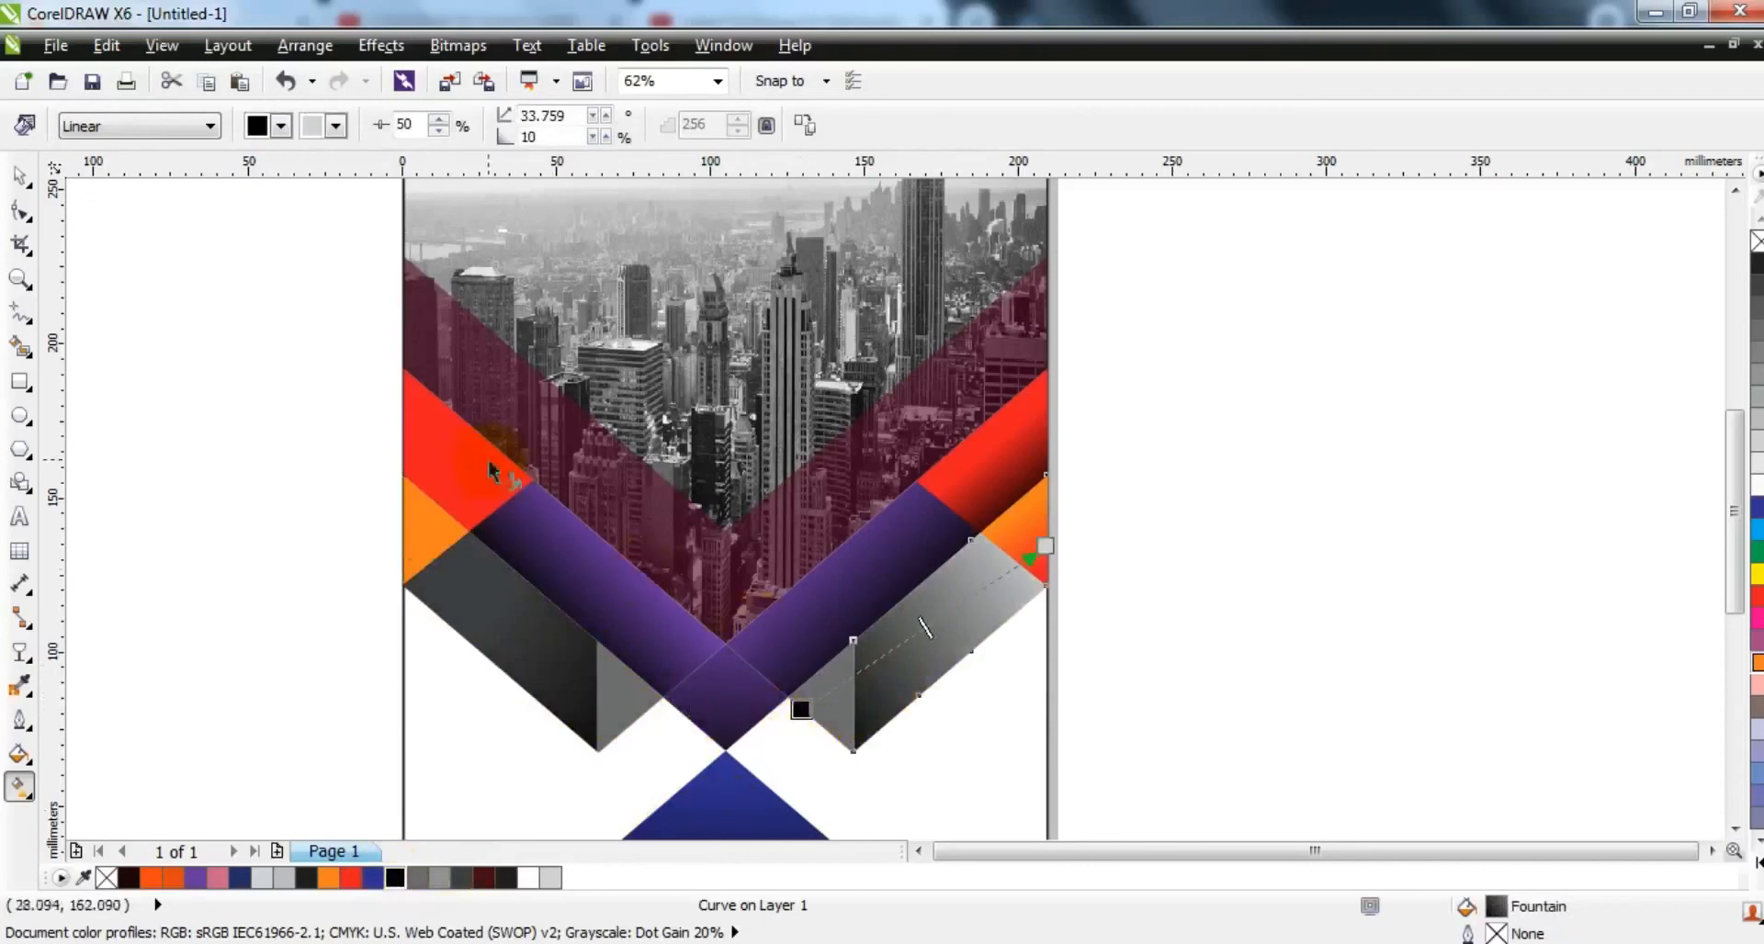
# Step: Fill the left red band end with a linear gradient from black along its lower edge to red above
pyautogui.click(492, 471)
pyautogui.click(395, 877)
pyautogui.moveTo(377, 559); pyautogui.dragTo(474, 453)
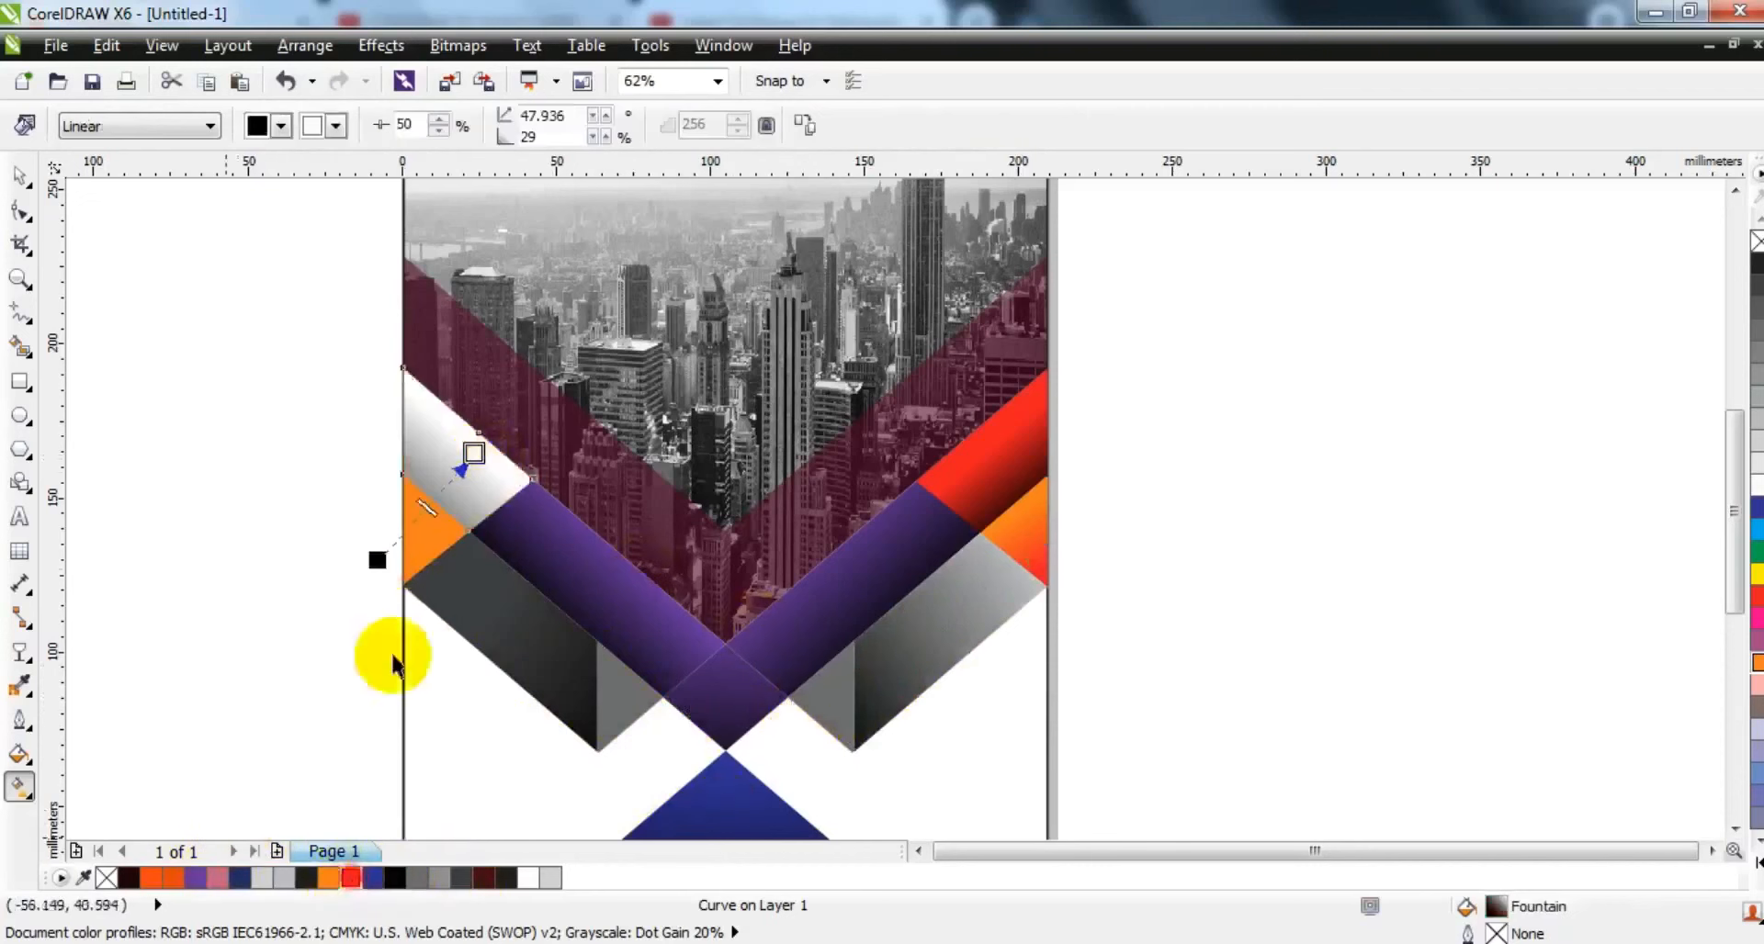
pyautogui.moveTo(393, 656); pyautogui.dragTo(473, 452)
# Step: Fill the left orange triangle with a diagonal linear gradient from red at the page edge to orange
pyautogui.click(428, 535)
pyautogui.click(1756, 597)
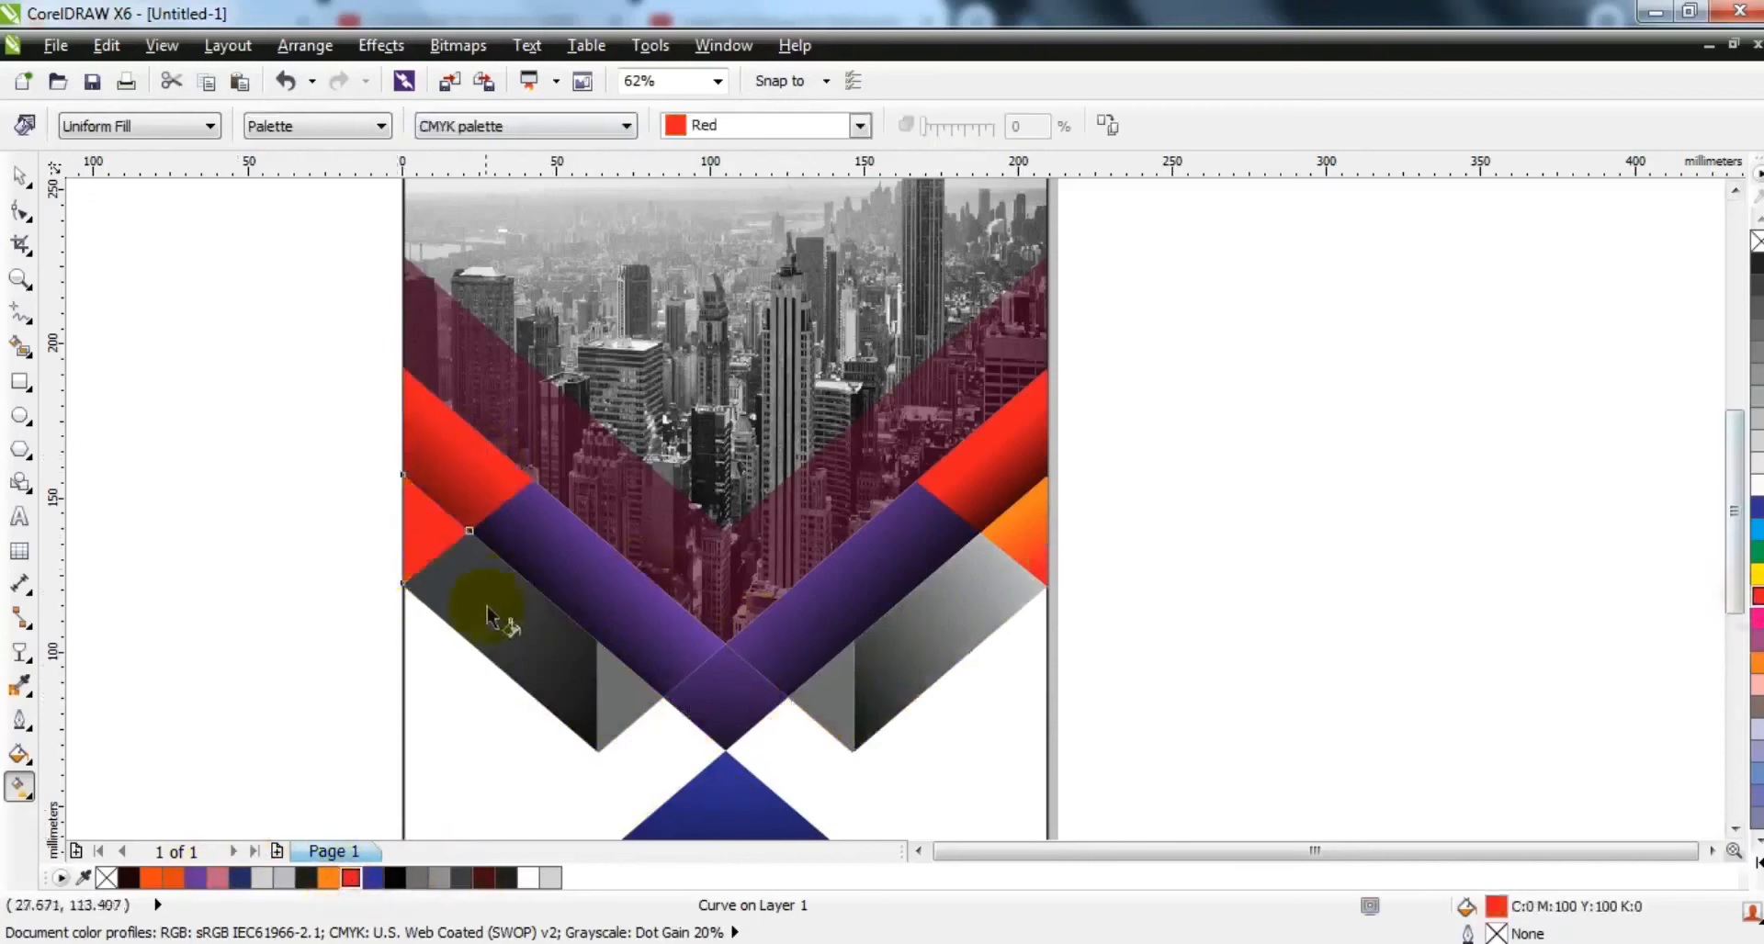
pyautogui.moveTo(349, 590); pyautogui.dragTo(436, 520)
pyautogui.moveTo(371, 569); pyautogui.dragTo(378, 570)
# Step: Select all the band shapes and the triangle together and remove their outlines
pyautogui.click(20, 178)
pyautogui.click(260, 374)
pyautogui.scroll(-1, 957, 426)
pyautogui.moveTo(1173, 764); pyautogui.dragTo(538, 312)
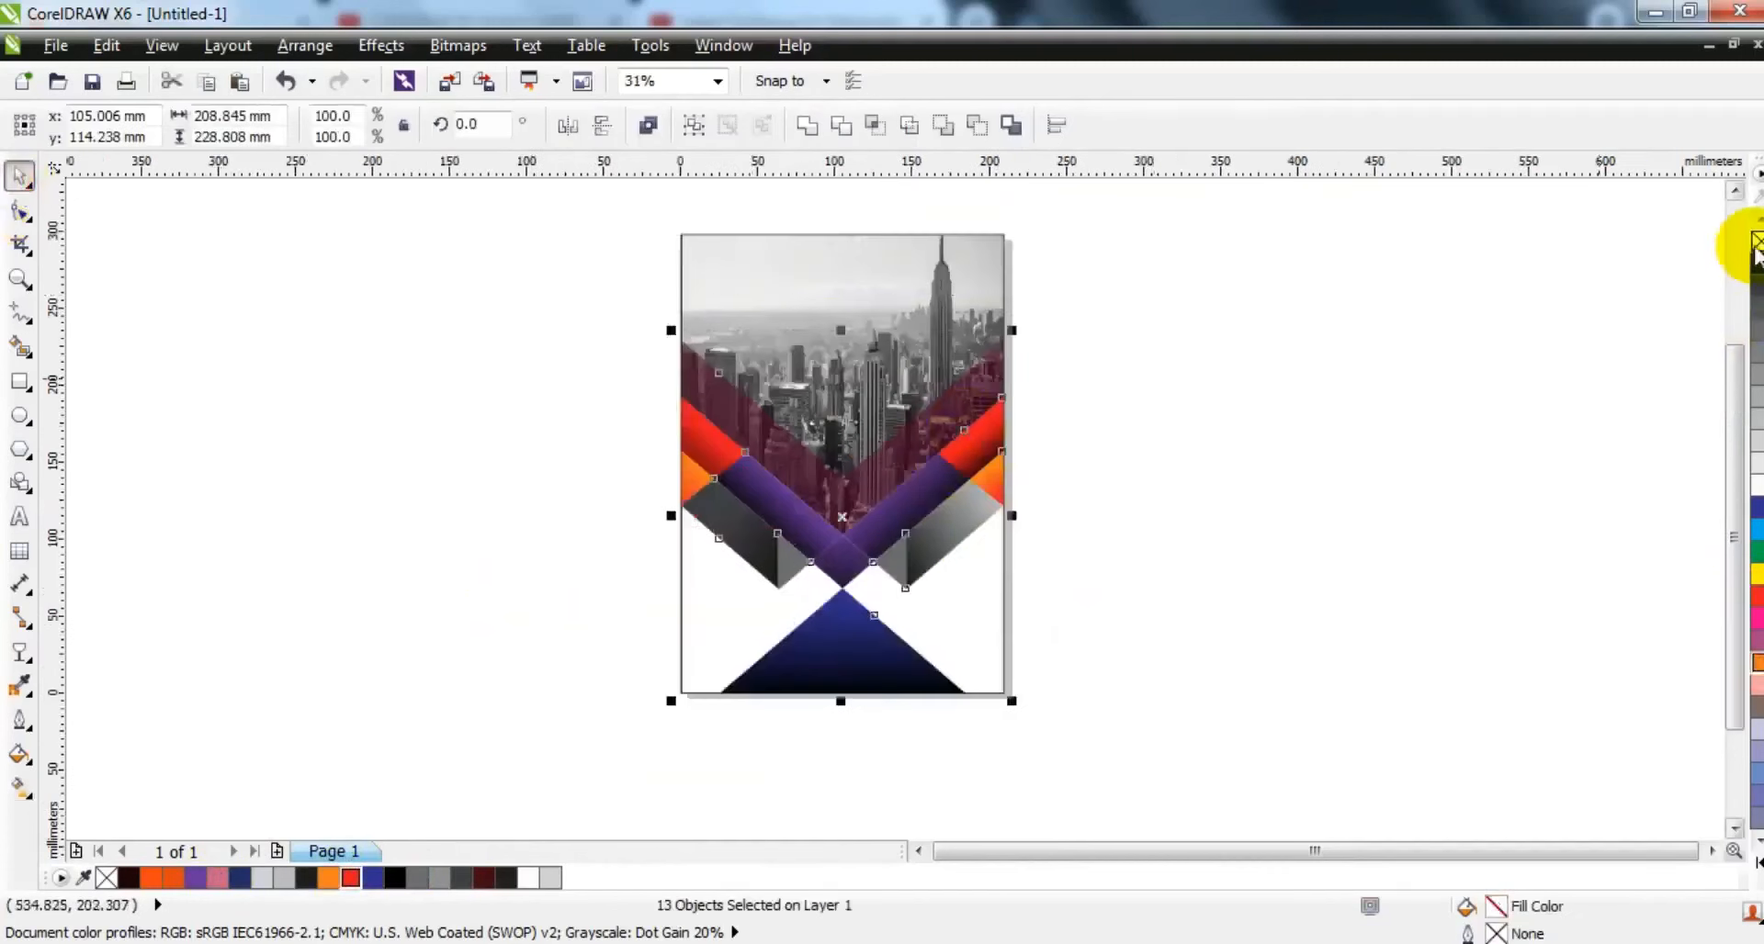
pyautogui.click(807, 307)
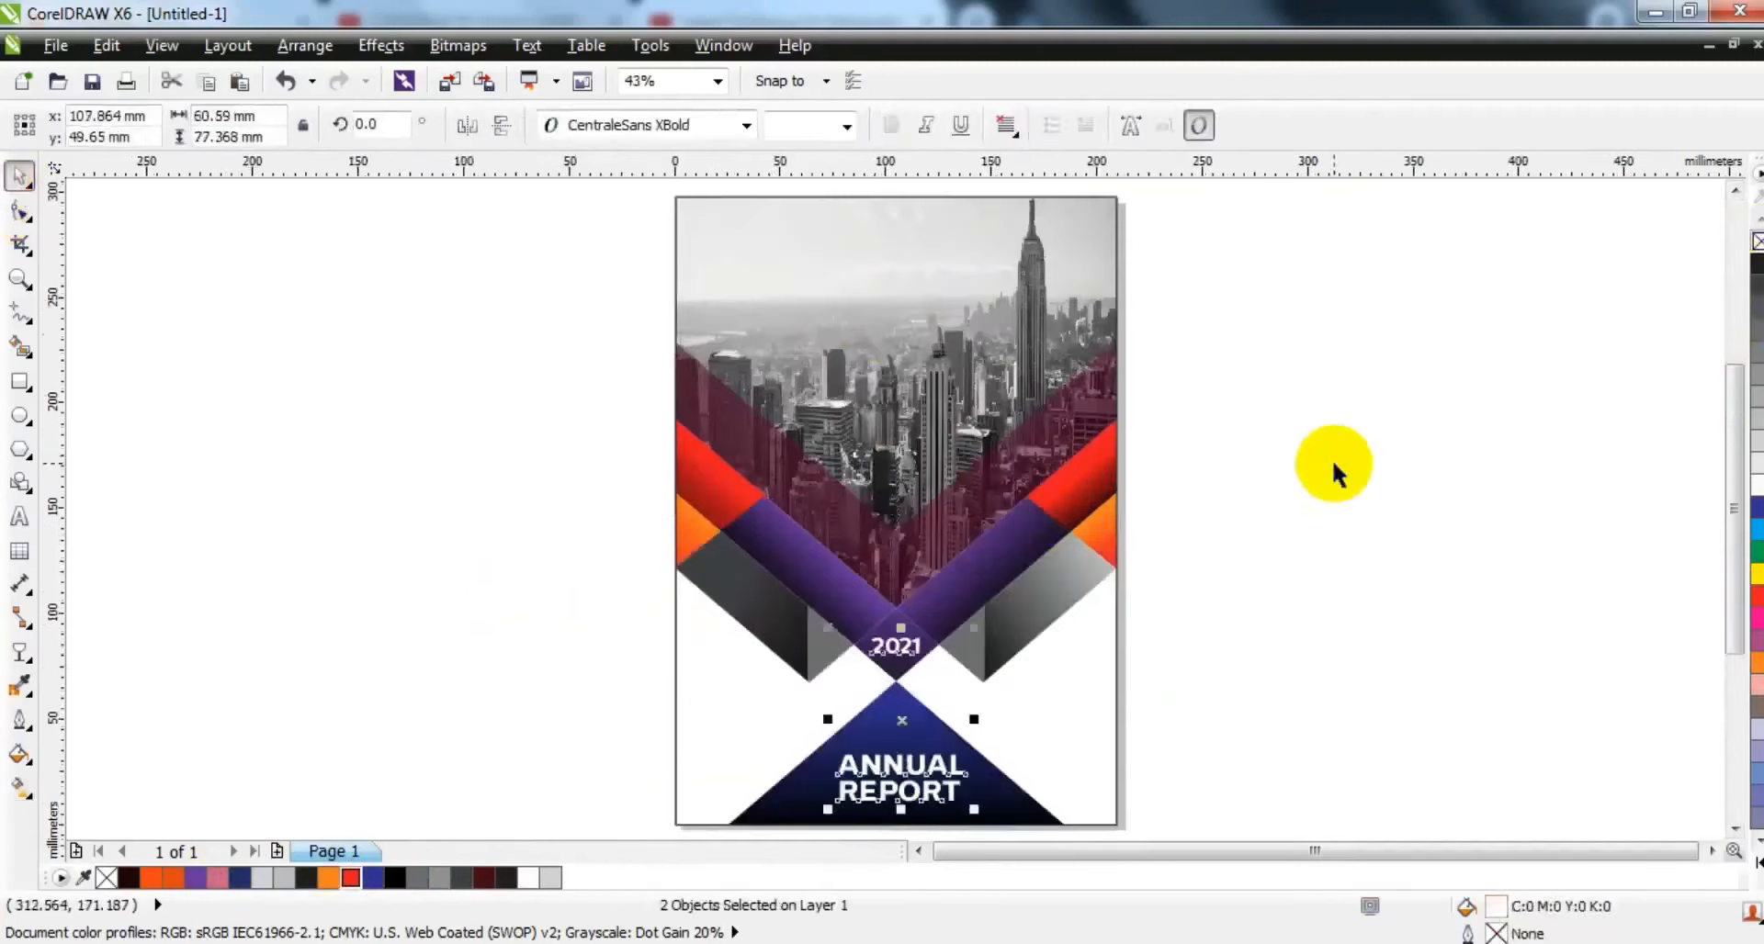
# Step: Deselect the title texts and preview the finished cover full screen
pyautogui.click(1359, 421)
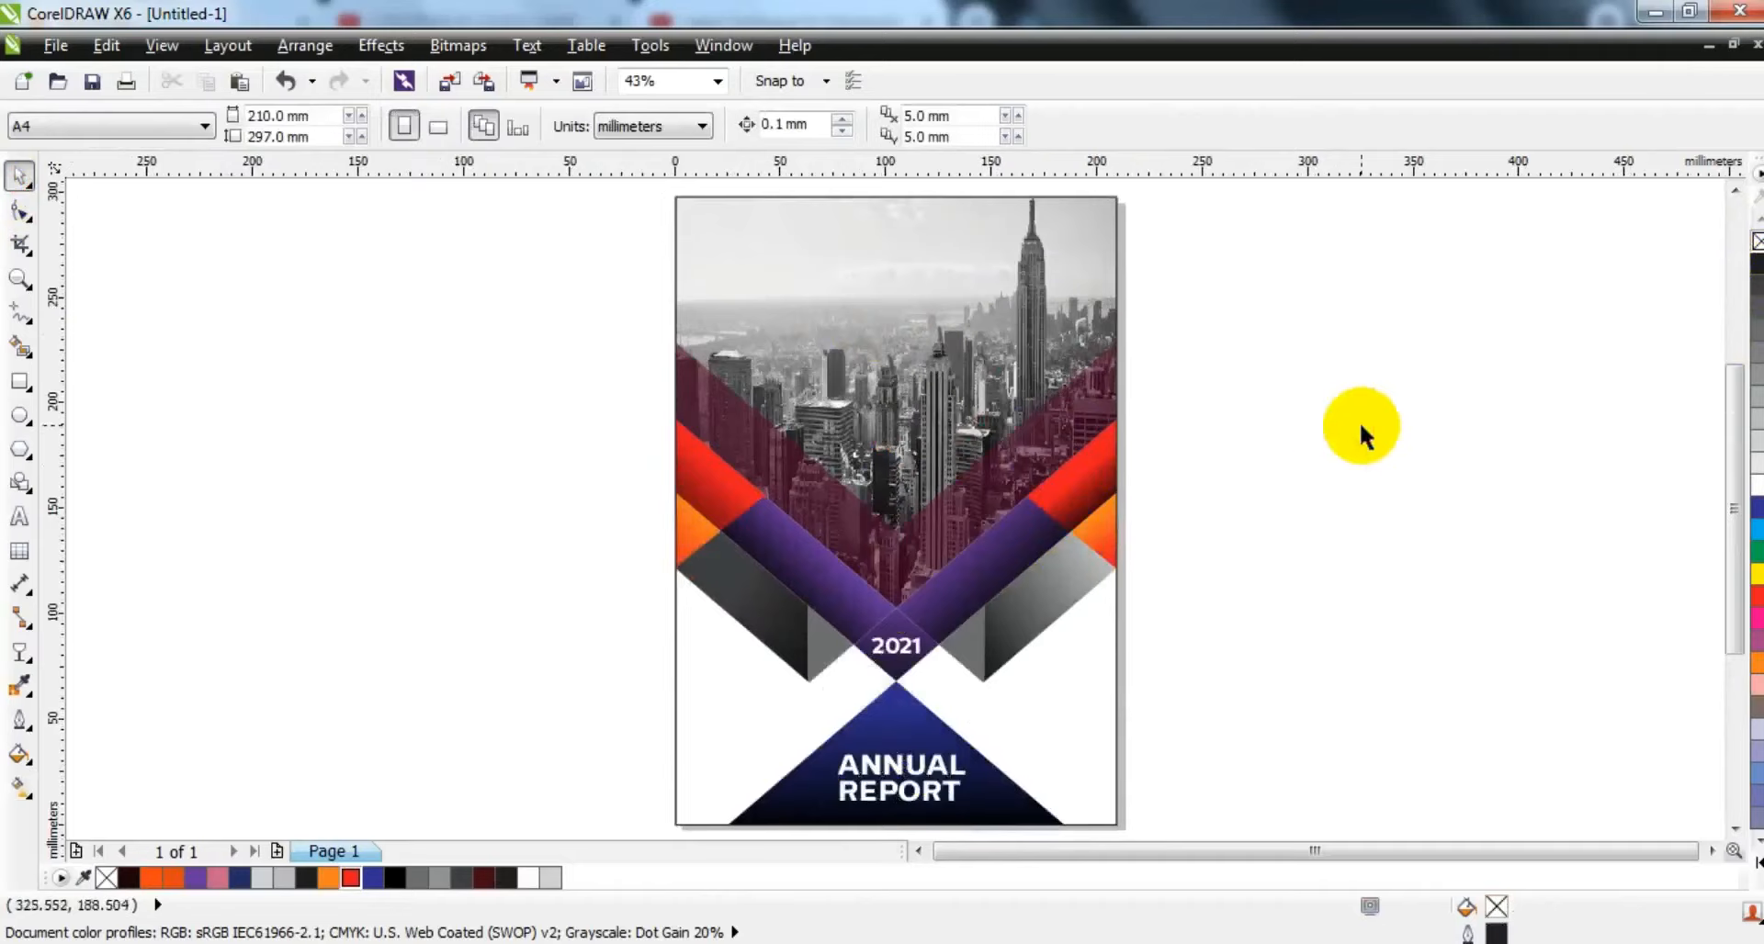
pyautogui.press('F9')
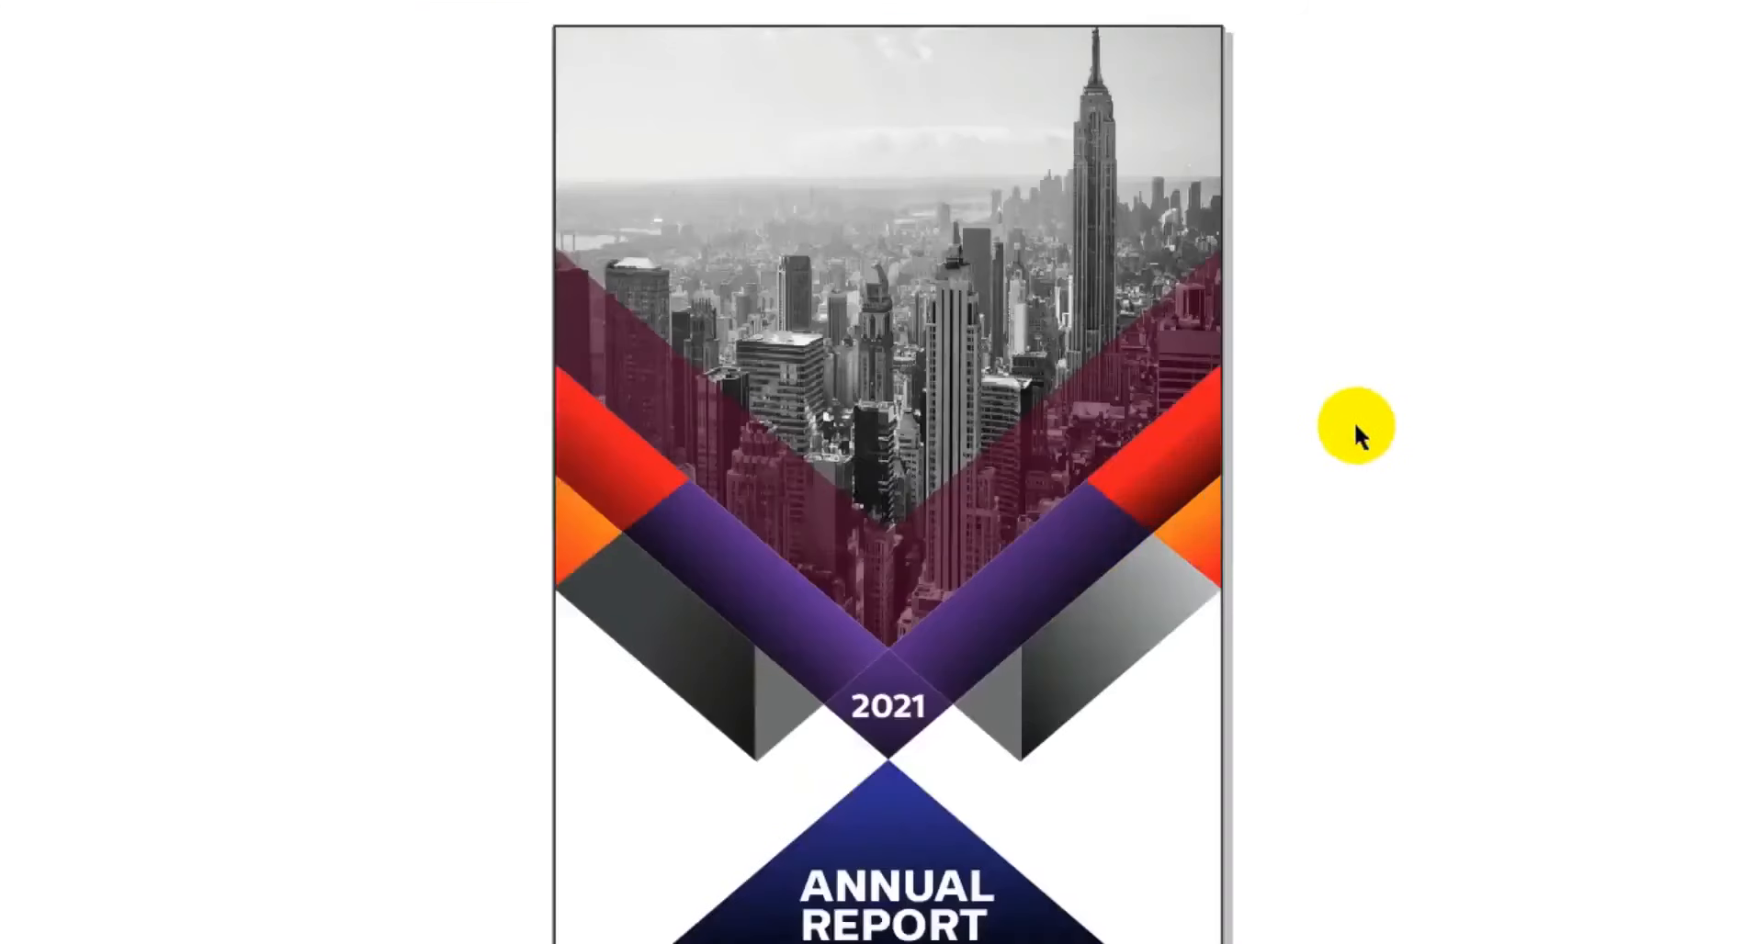